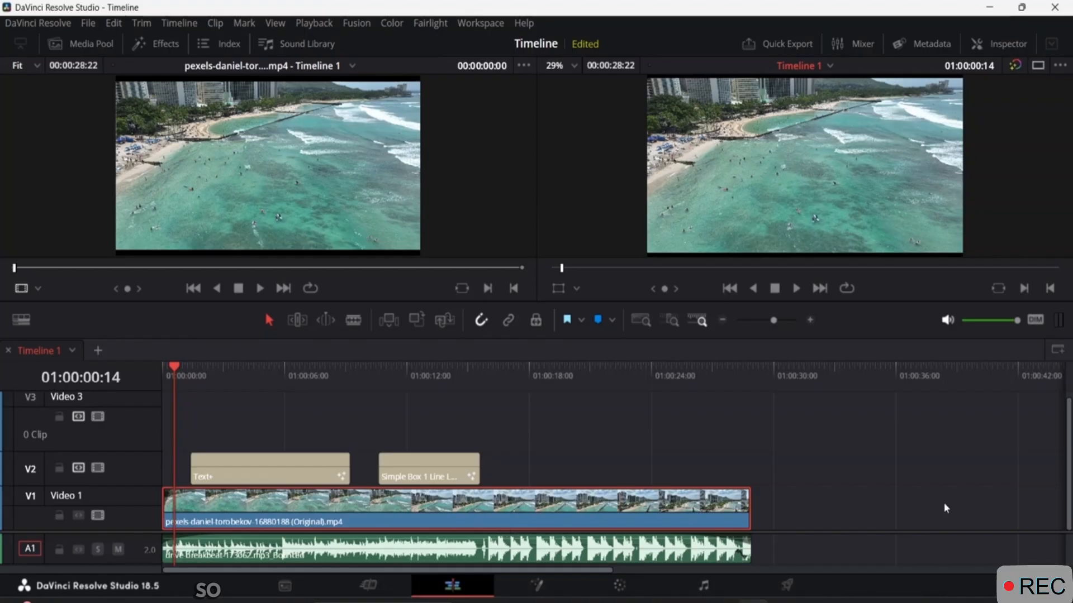
Step: Set the beach clip's Zoom to 0.000 and add a Zoom keyframe at 01:00:00:00
left_click(1002, 45)
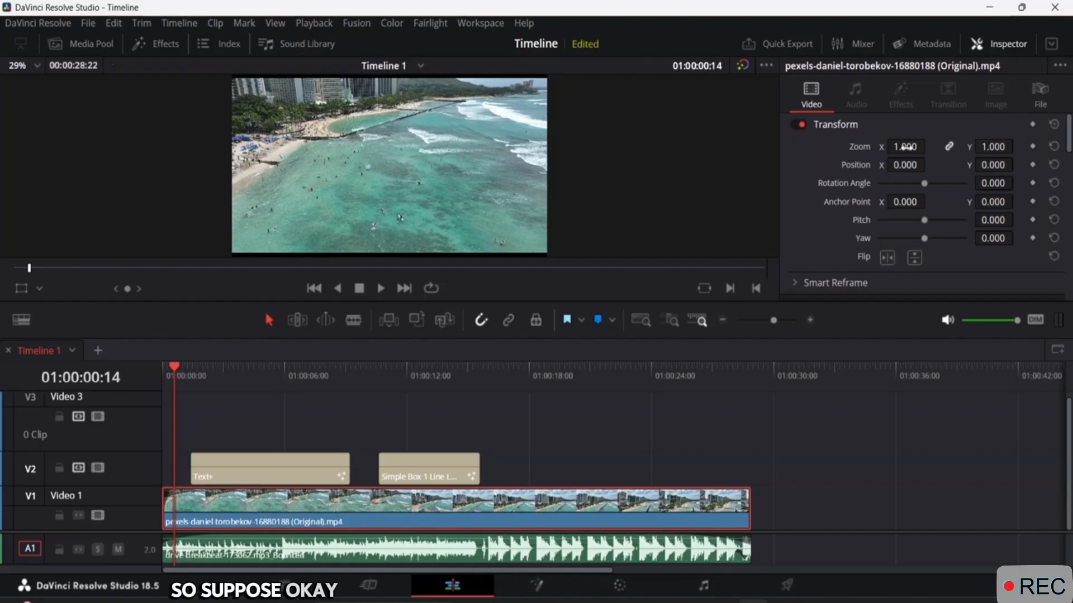
left_click_drag(905, 146, 929, 146)
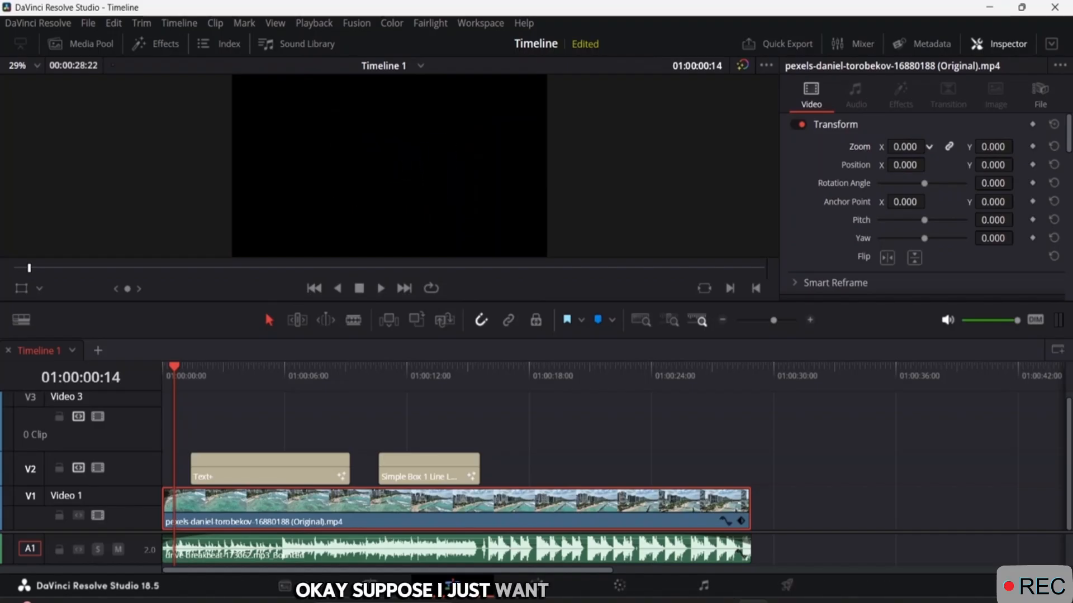
left_click_drag(173, 370, 147, 367)
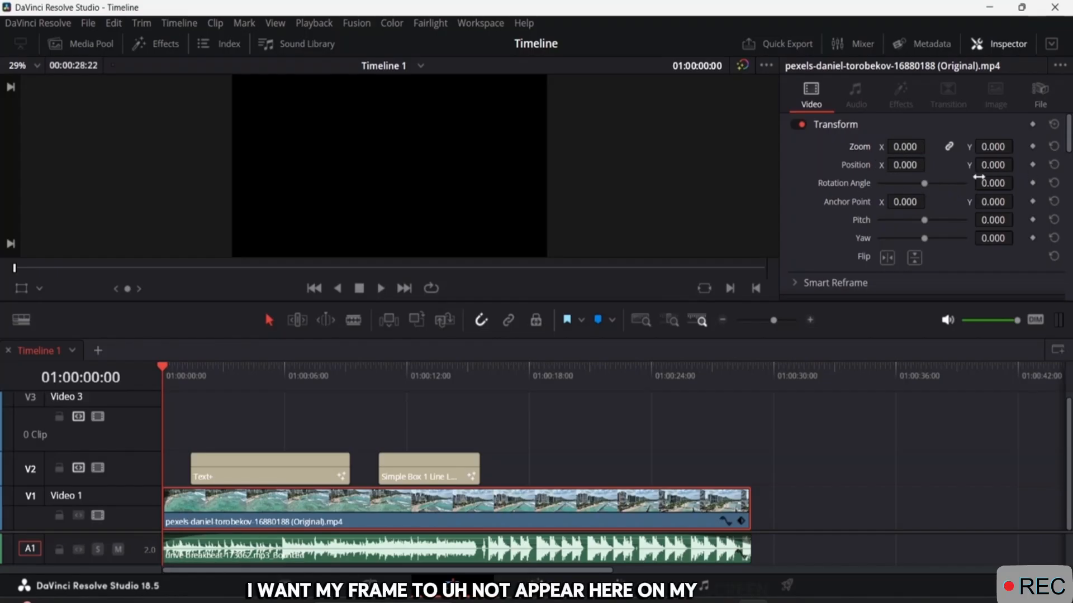
left_click(1033, 147)
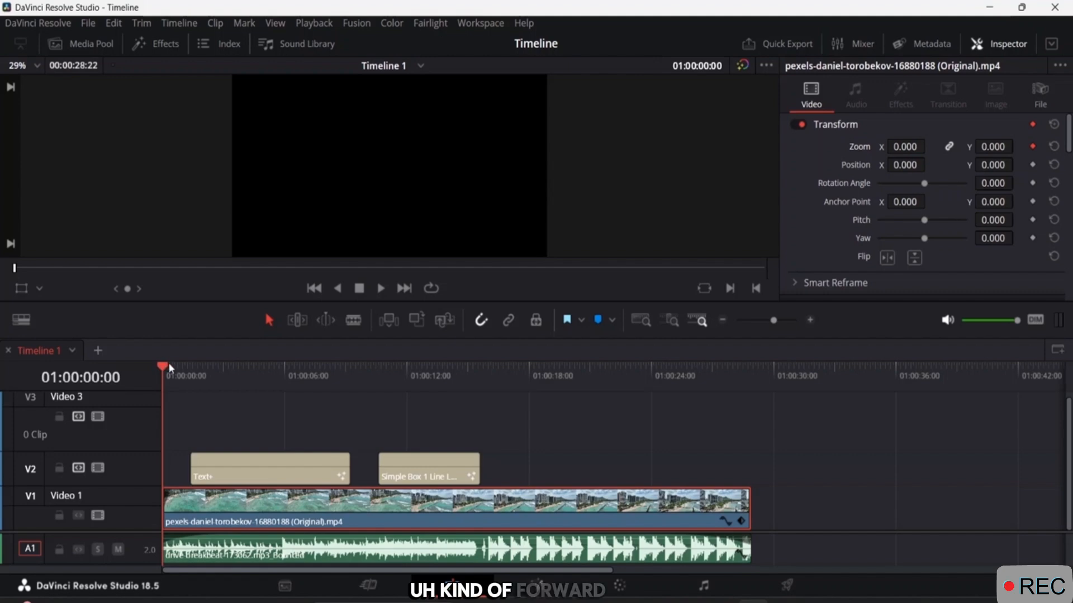
Step: Add a second Zoom keyframe for the beach clip at 01:00:01:10 with Zoom X and Y at 1.060
left_click_drag(169, 364, 192, 366)
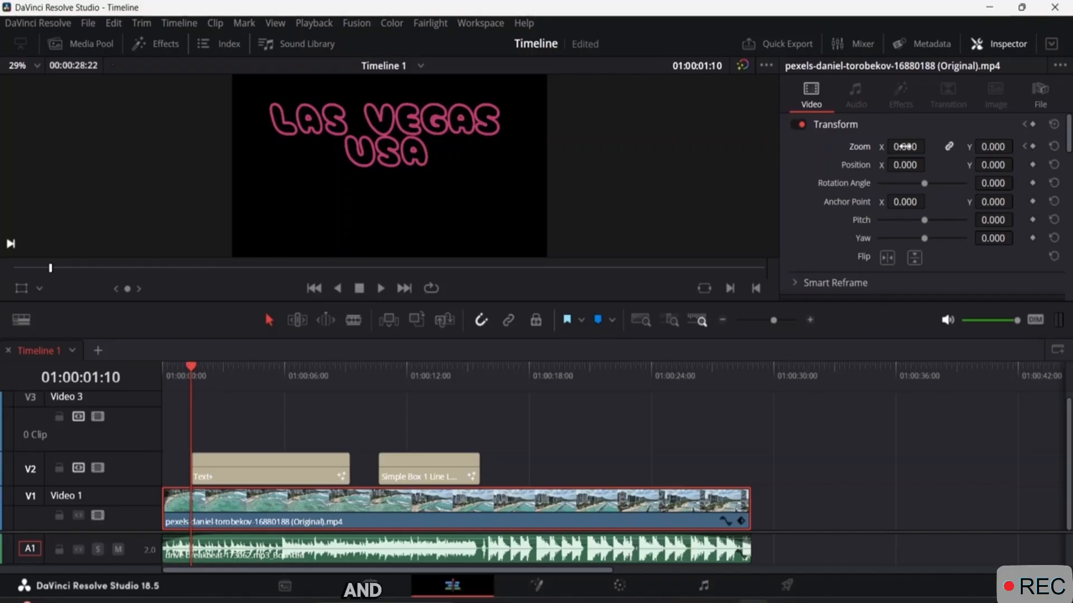
left_click(1024, 146)
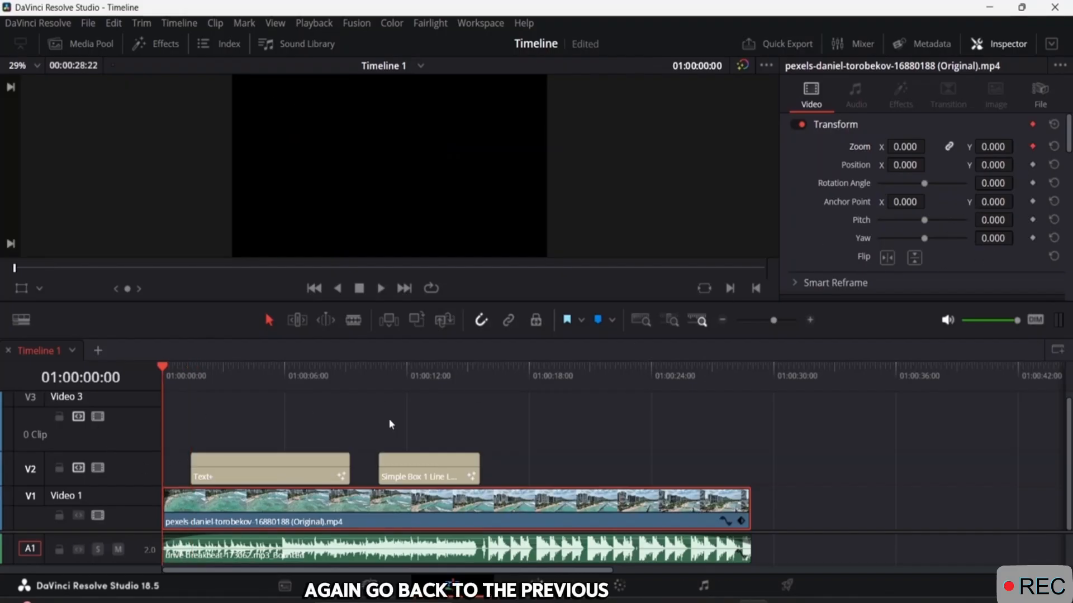
left_click(383, 287)
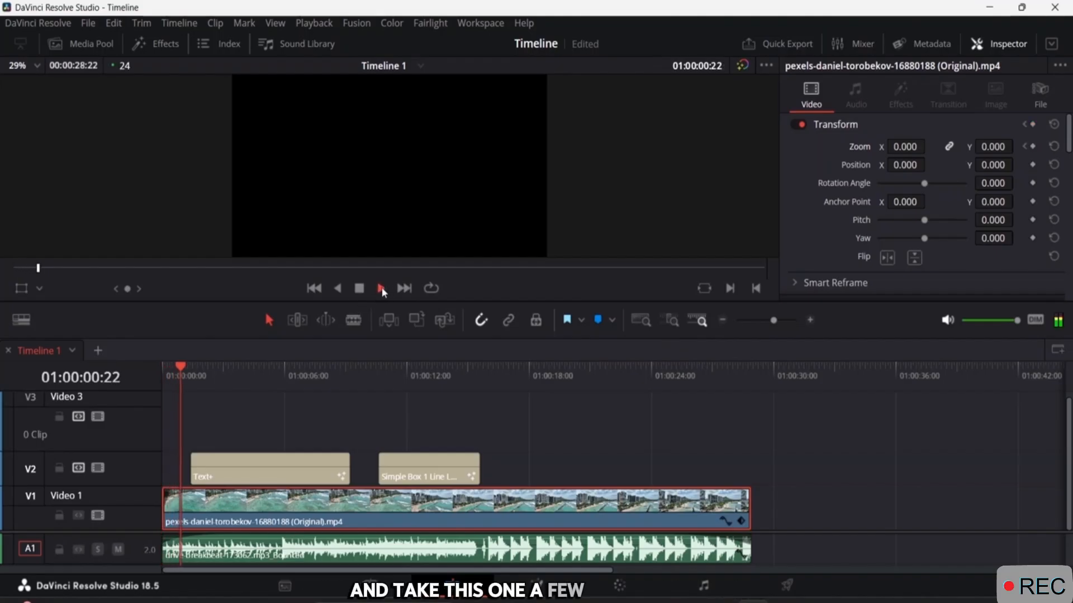
left_click(387, 289)
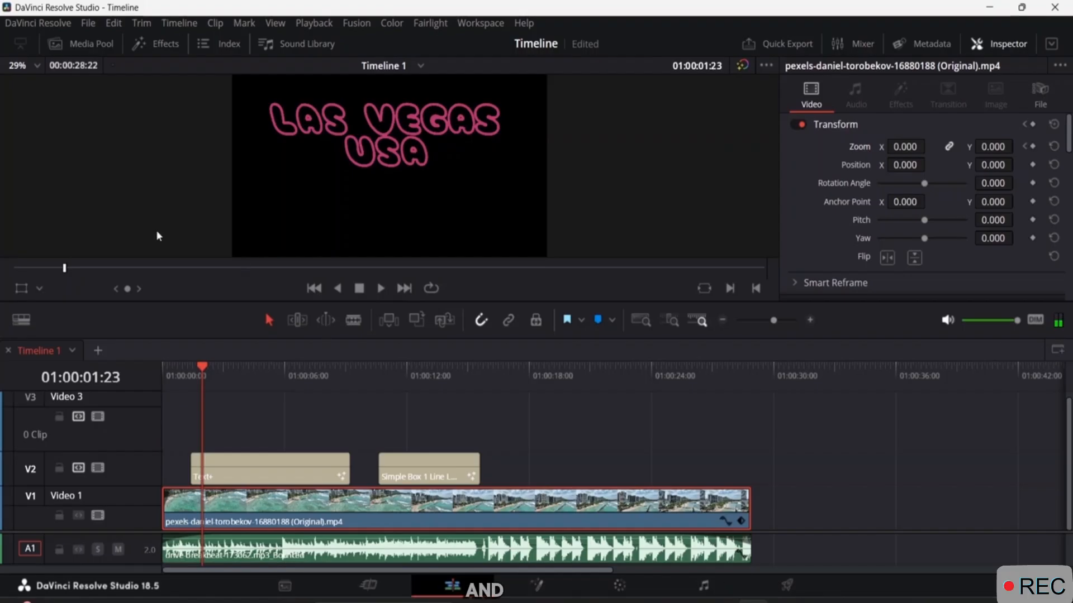
left_click_drag(203, 368, 193, 368)
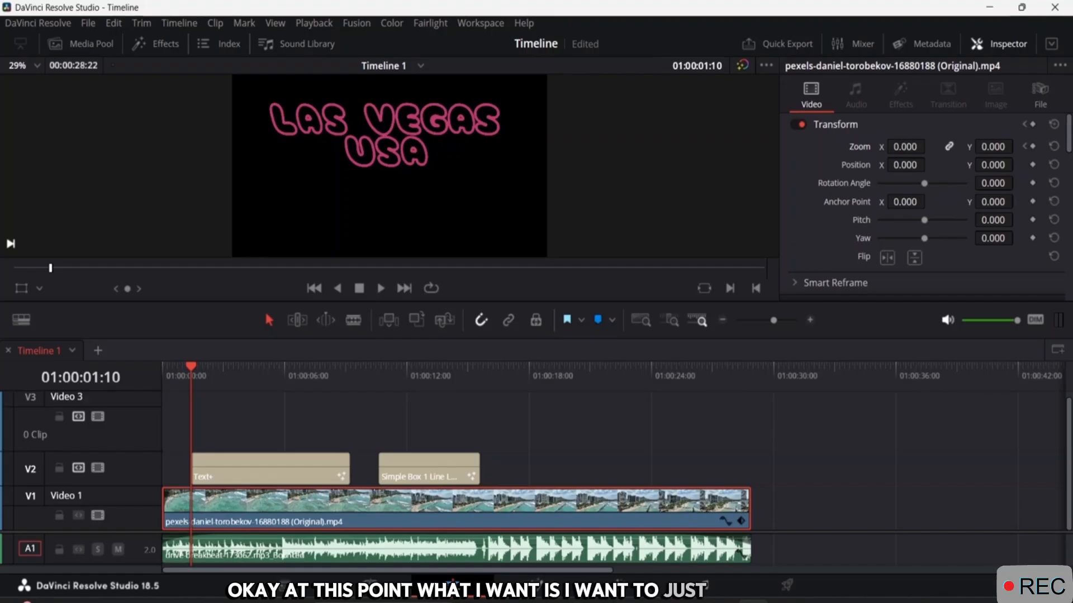
left_click_drag(905, 146, 943, 146)
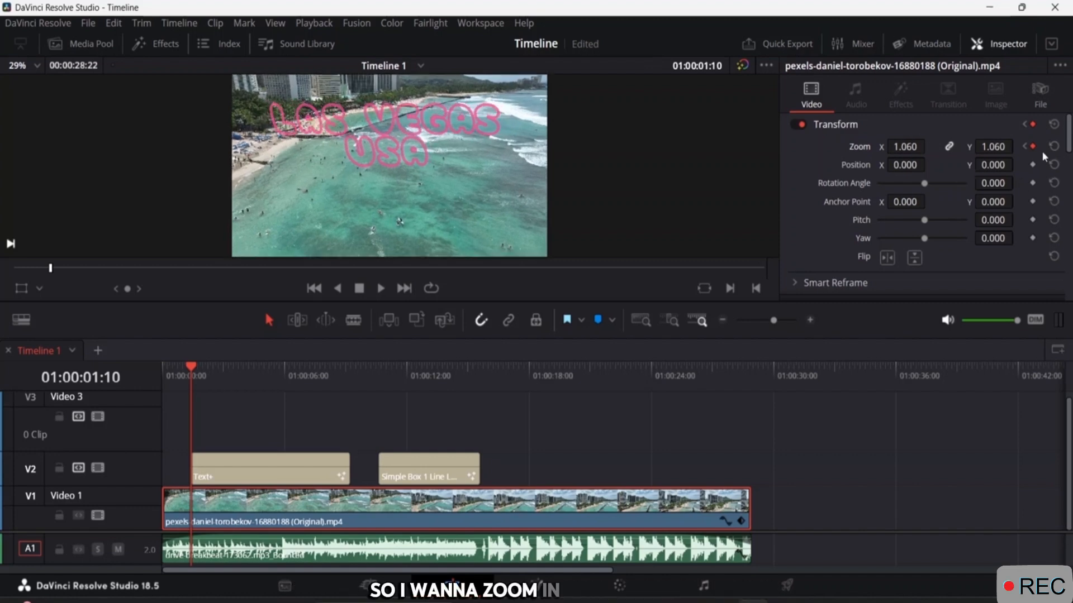
Step: Preview the zoom-in animation from the start of the timeline, and return to the Zoom keyframe at 01:00:01:10
left_click_drag(191, 365, 143, 360)
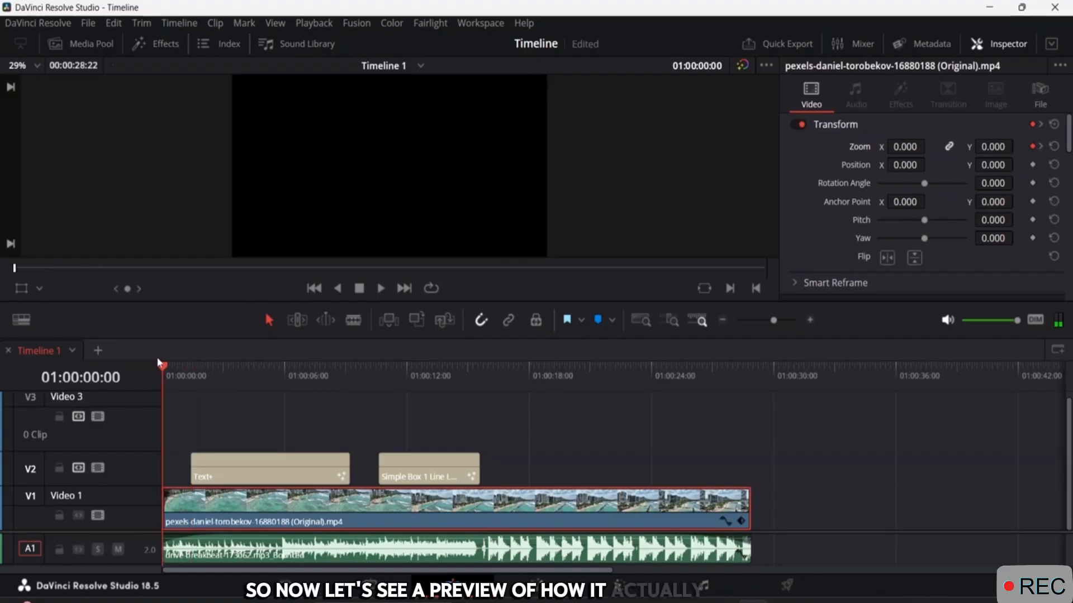
key("space")
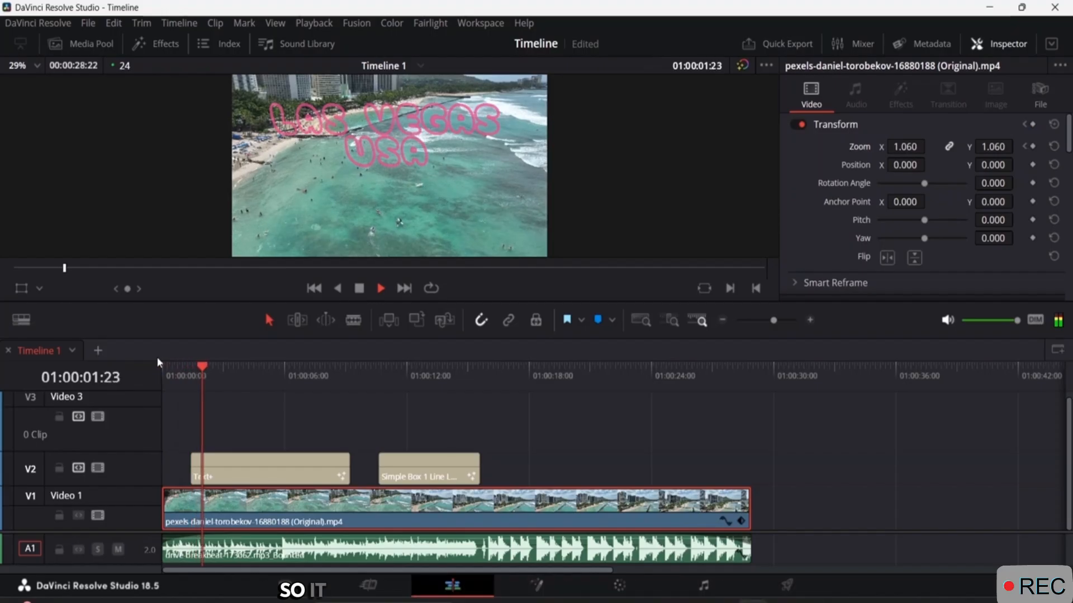
key("space")
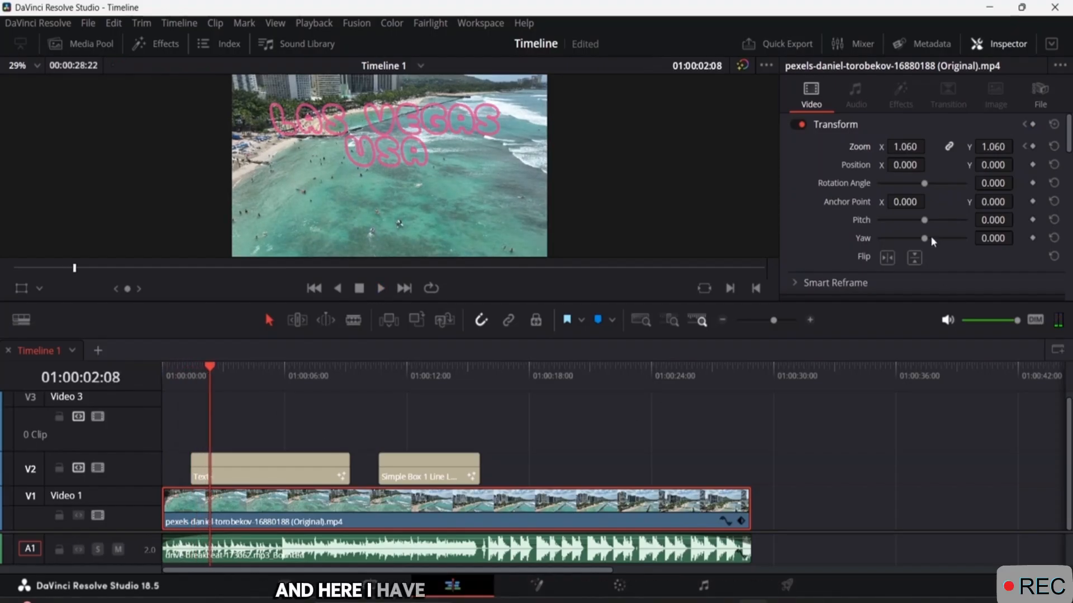
scroll(900, 172, "down", 5)
scroll(900, 173, "up", 5)
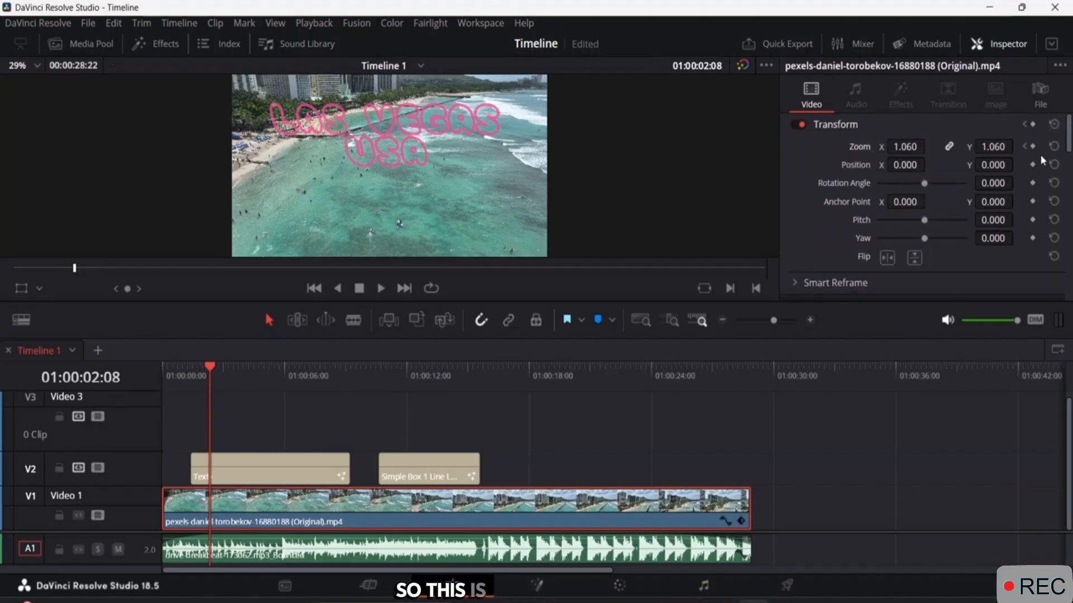
left_click(1025, 147)
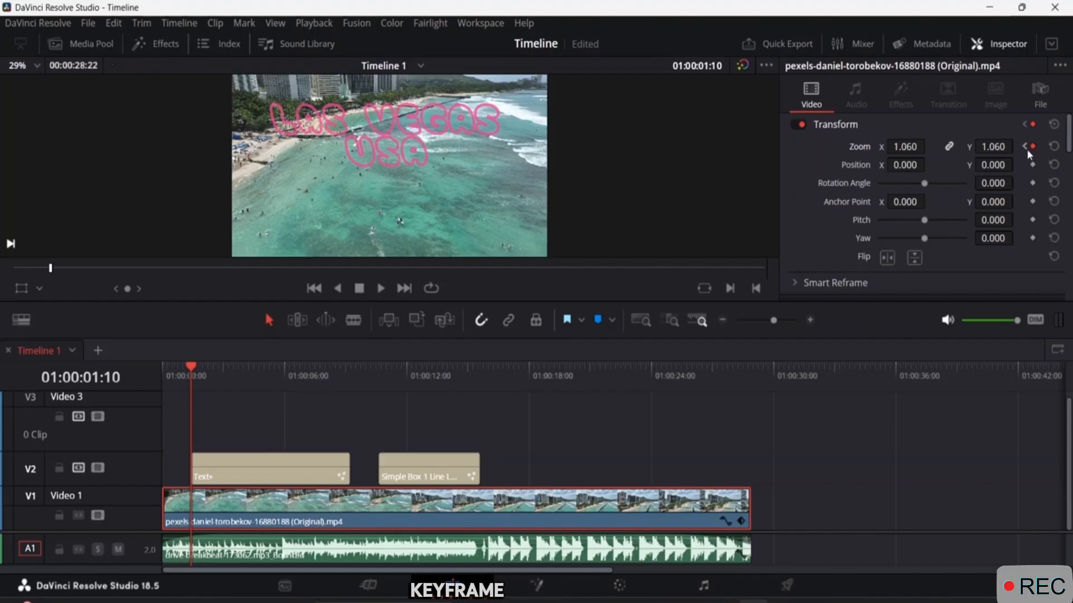
scroll(1030, 154, "down", 2)
scroll(1029, 155, "up", 2)
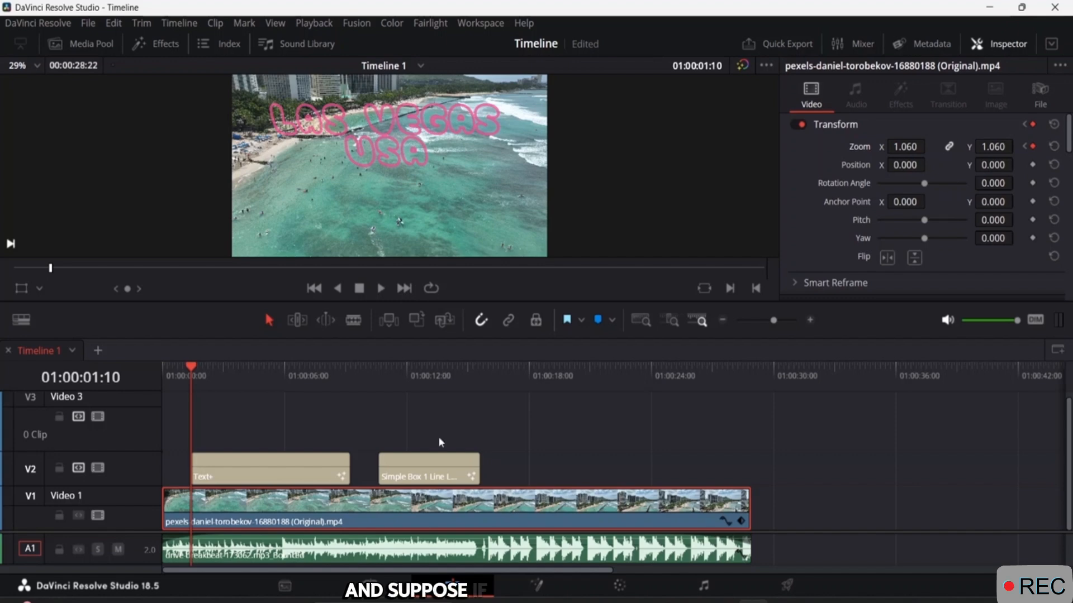
Step: Examine the Text+ title's text settings, including its Advanced Controls, for the options available
left_click(283, 473)
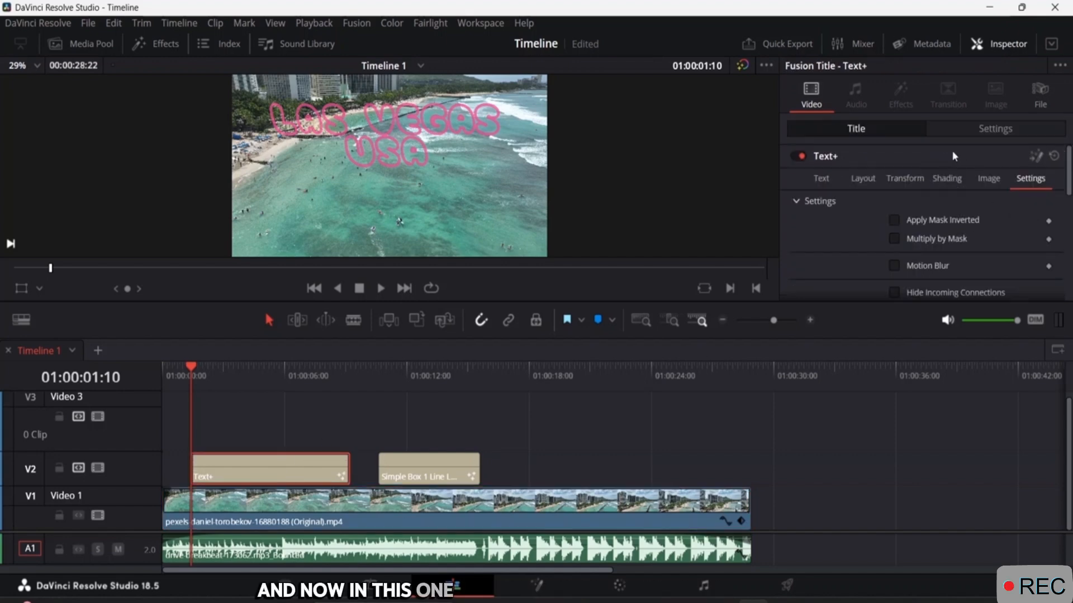
left_click(823, 180)
scroll(903, 233, "down", 3)
scroll(902, 234, "up", 3)
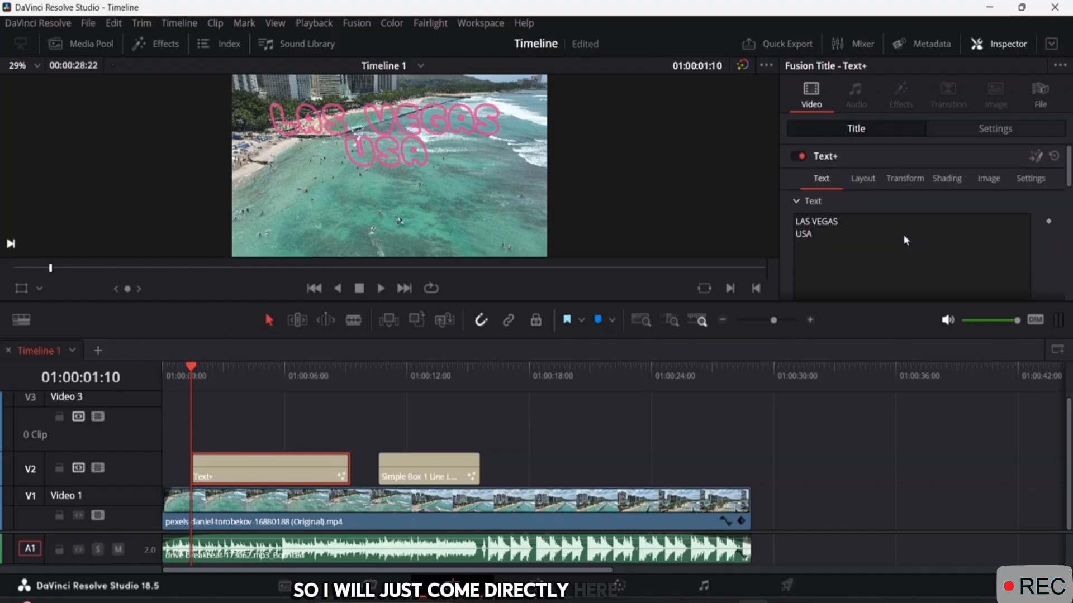
scroll(903, 234, "down", 1)
scroll(904, 236, "down", 6)
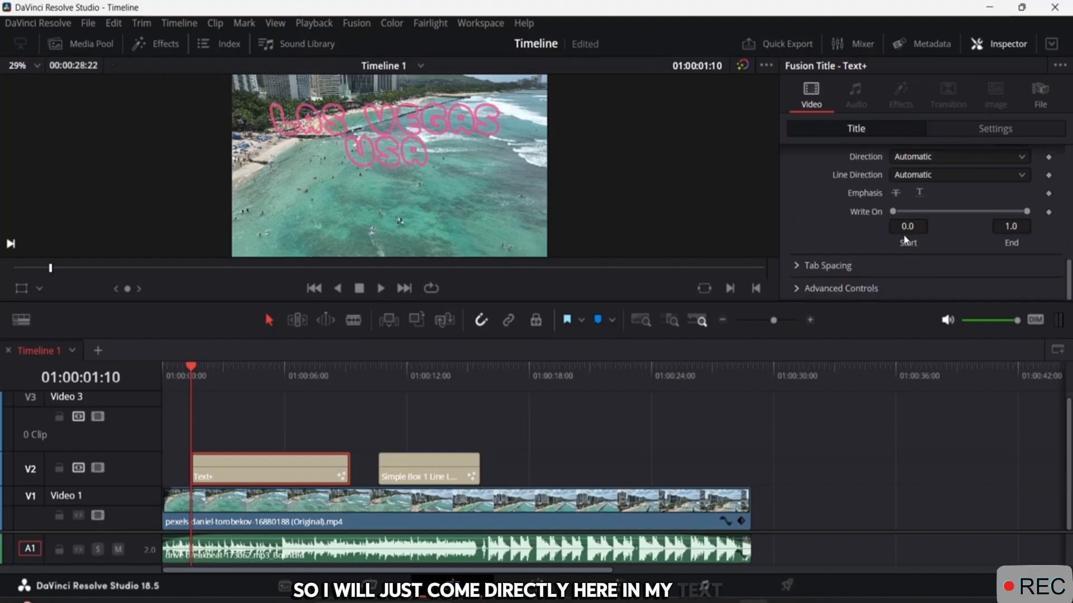
left_click(795, 288)
scroll(842, 290, "down", 4)
scroll(871, 256, "up", 2)
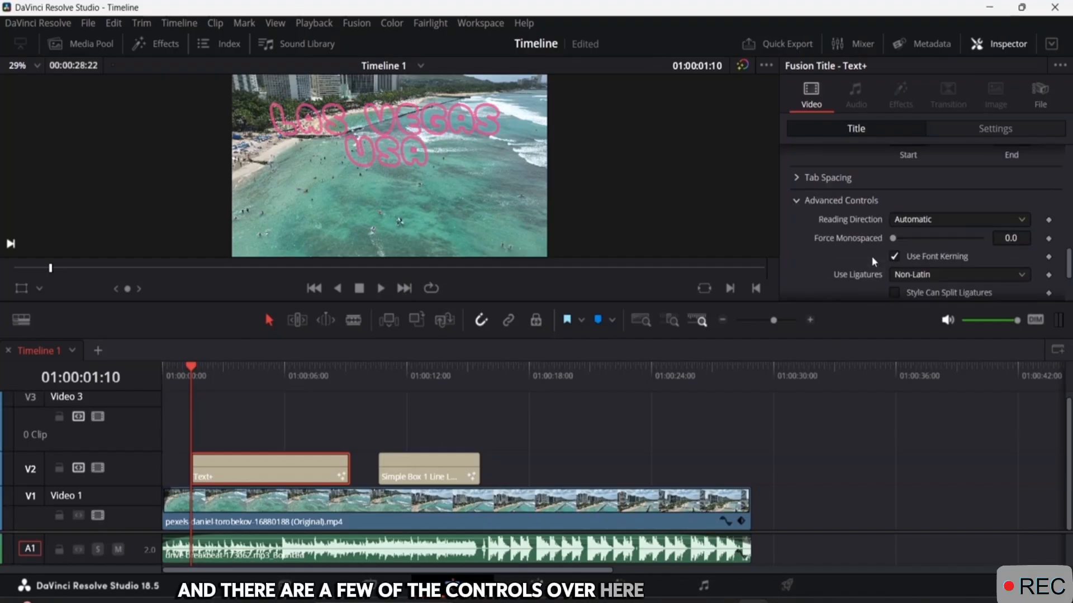
scroll(875, 253, "down", 1)
scroll(871, 242, "down", 2)
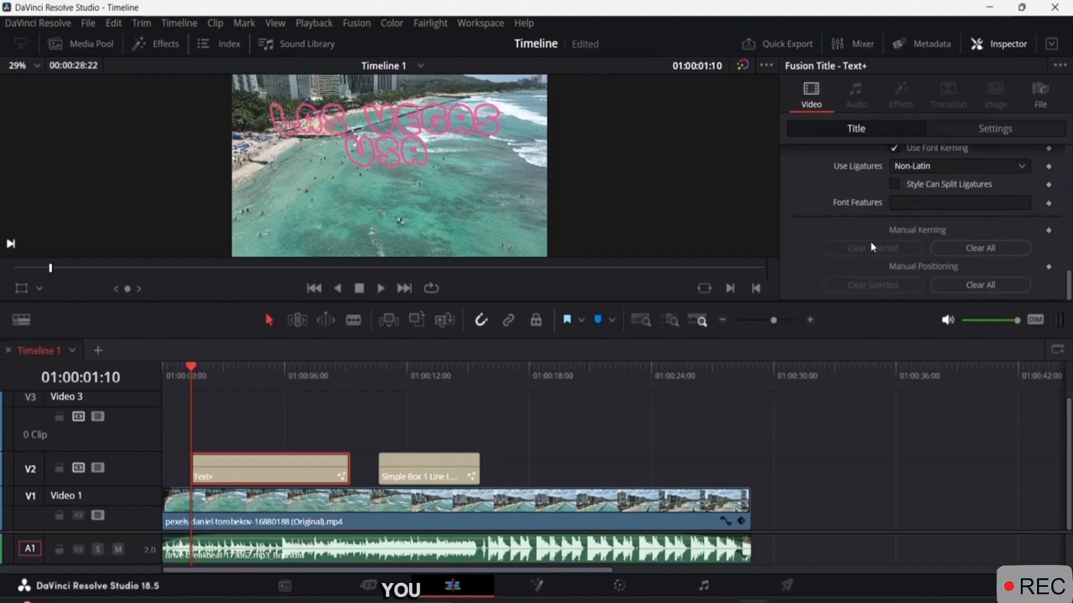
scroll(870, 240, "up", 5)
scroll(873, 246, "up", 8)
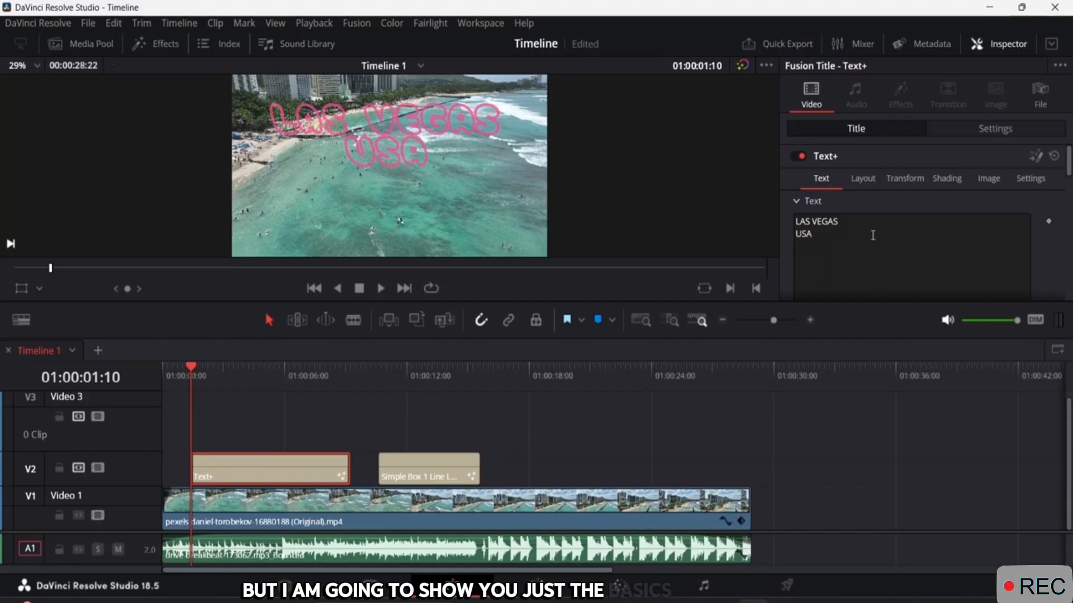
scroll(873, 239, "down", 2)
scroll(873, 239, "up", 1)
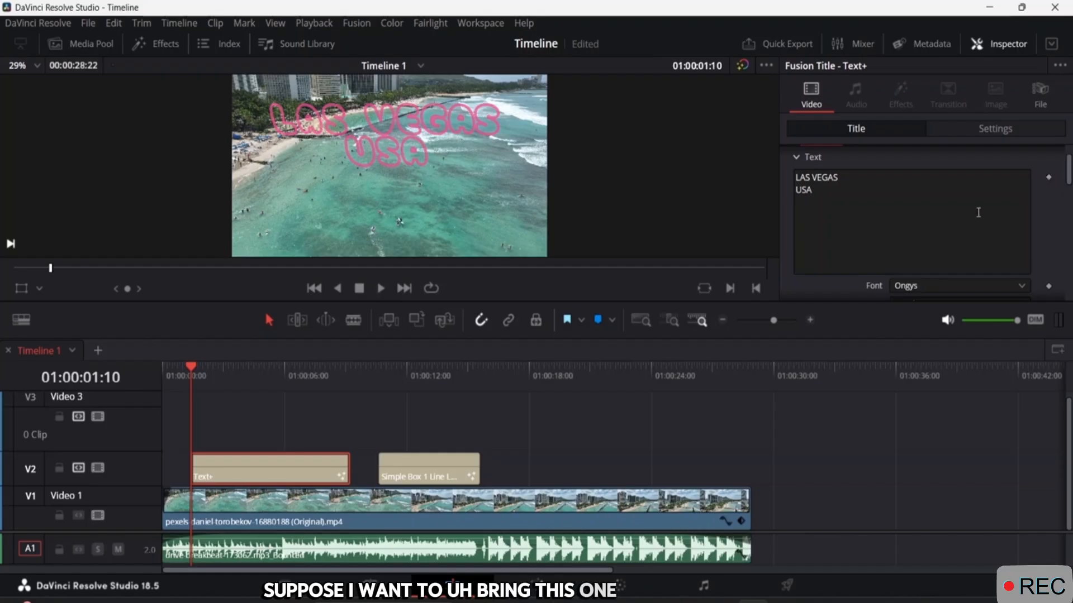
scroll(978, 212, "up", 1)
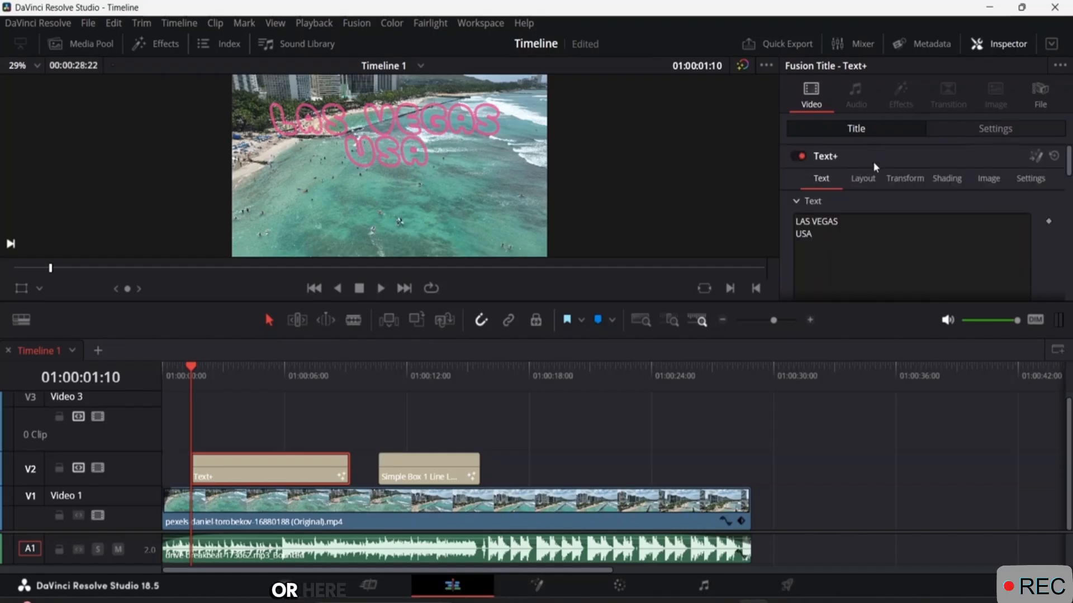
Step: Set the beach clip's Position X to 955 and keyframe its Position at 01:00:01:10
left_click(406, 498)
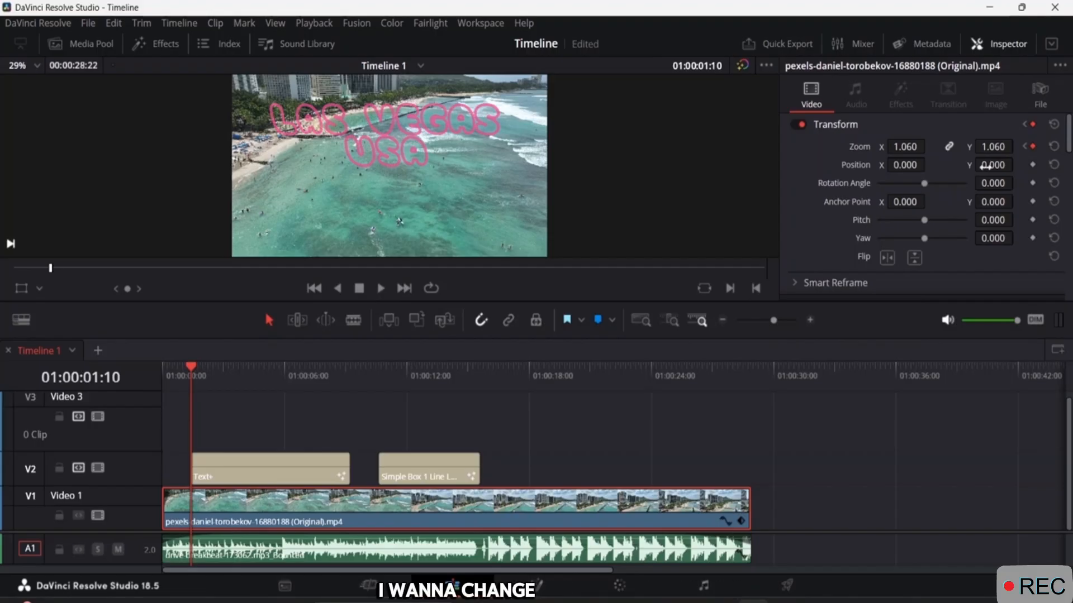
left_click_drag(929, 165, 929, 165)
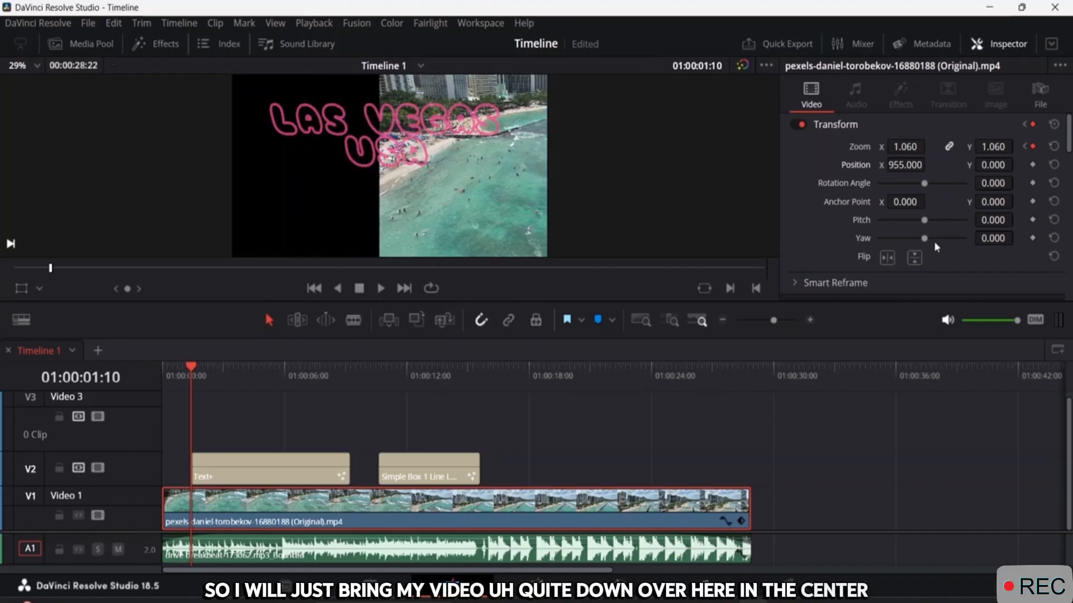
left_click(1032, 165)
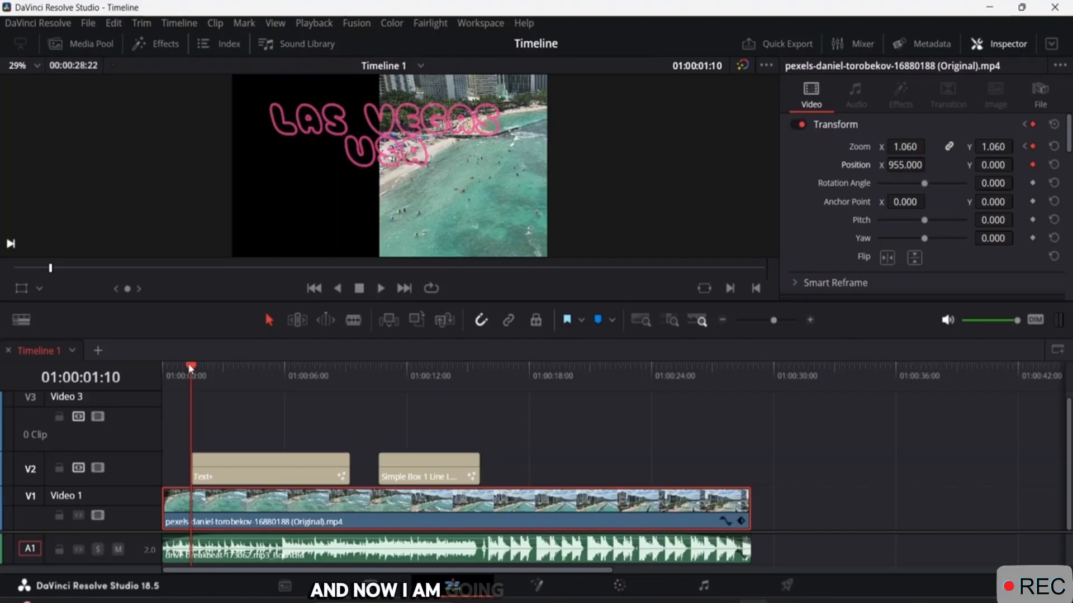
Step: Reset the beach clip's Position with the playhead at 01:00:03:08
left_click(206, 372)
left_click_drag(206, 367, 230, 369)
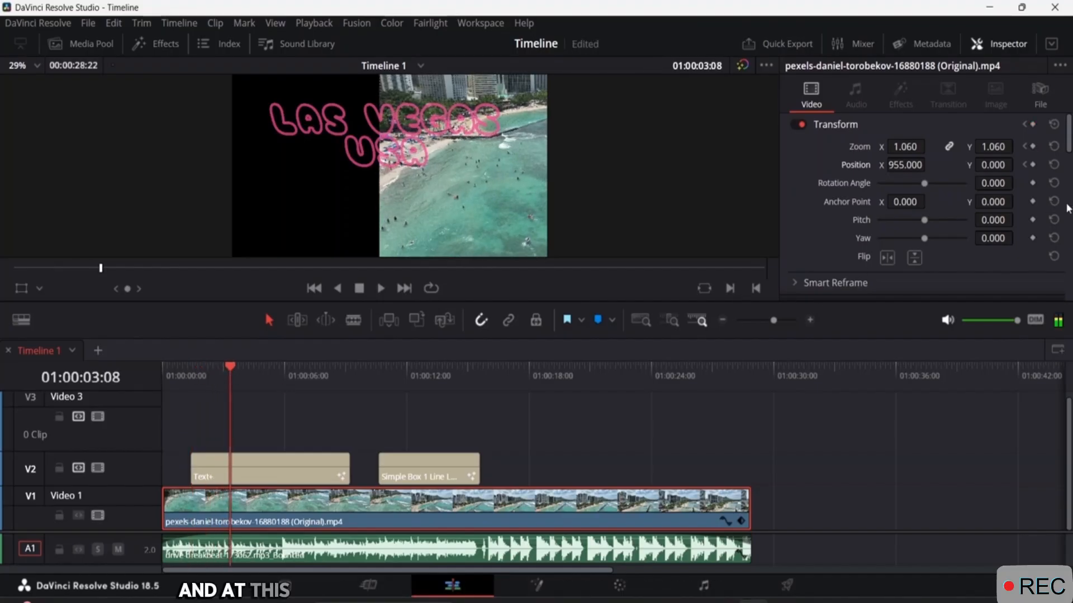
left_click(1054, 165)
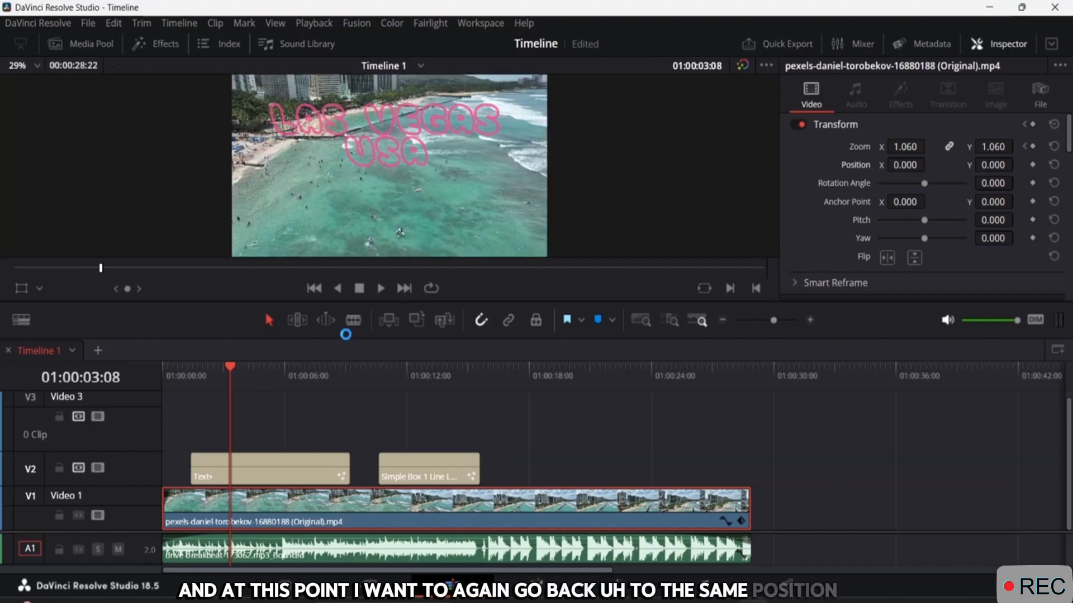
Step: Play the timeline from the start to check the clip's position animation
left_click_drag(224, 366, 125, 367)
key("space")
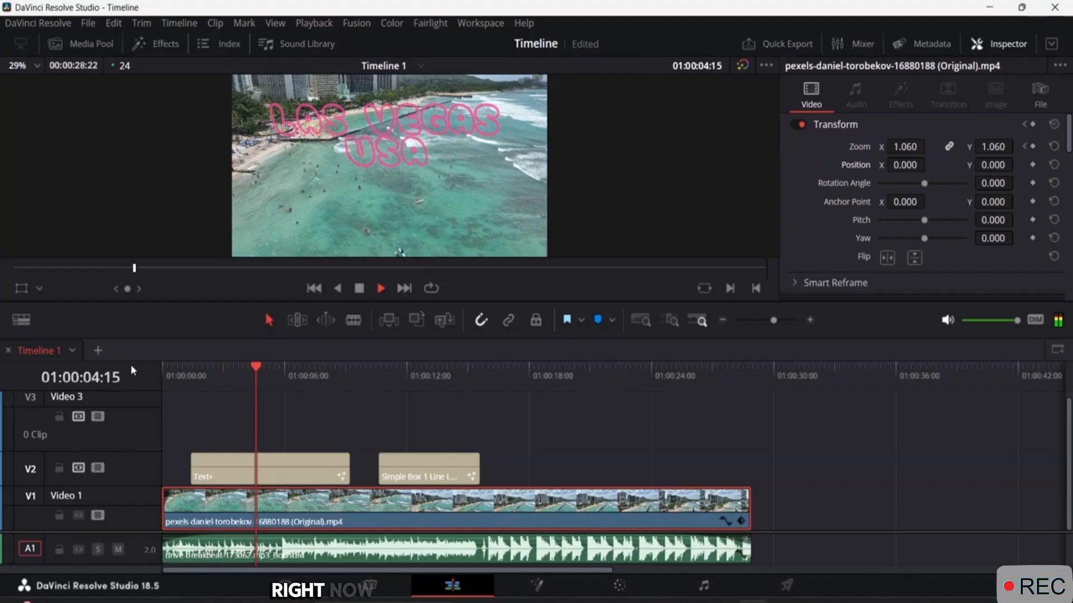
key("space")
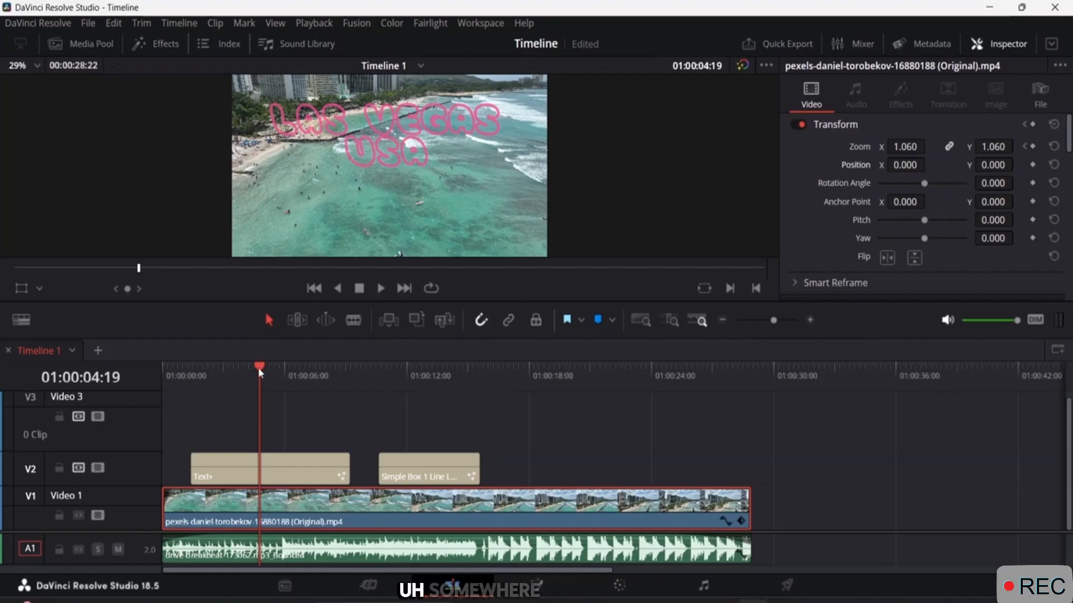
Step: Keyframe the beach clip's Position at 01:00:01:10 and set Position X to 631 at 01:00:04:05
left_click_drag(259, 366, 191, 365)
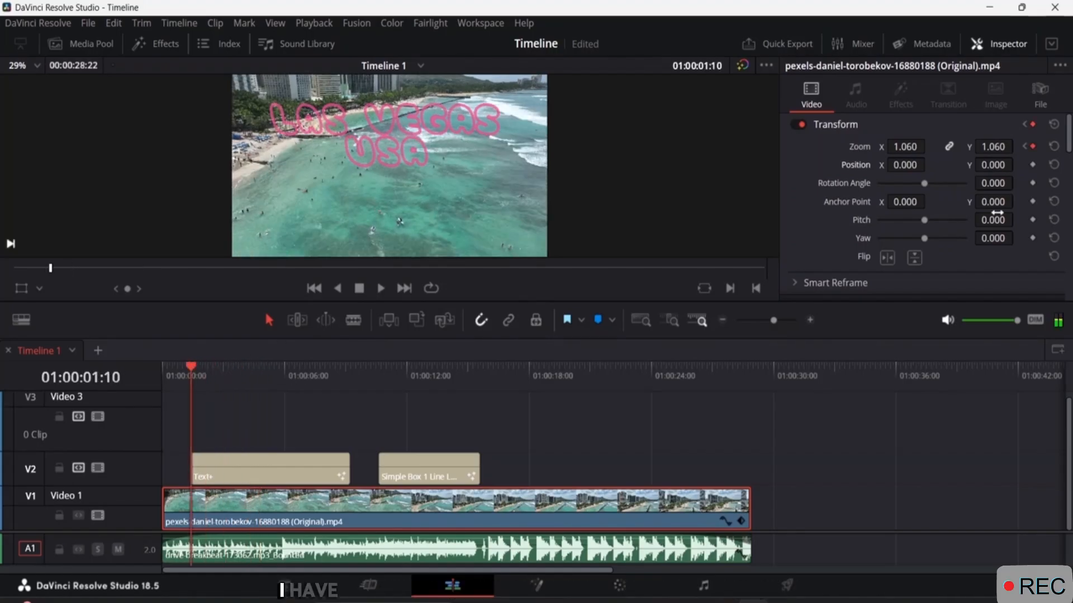
left_click(1033, 166)
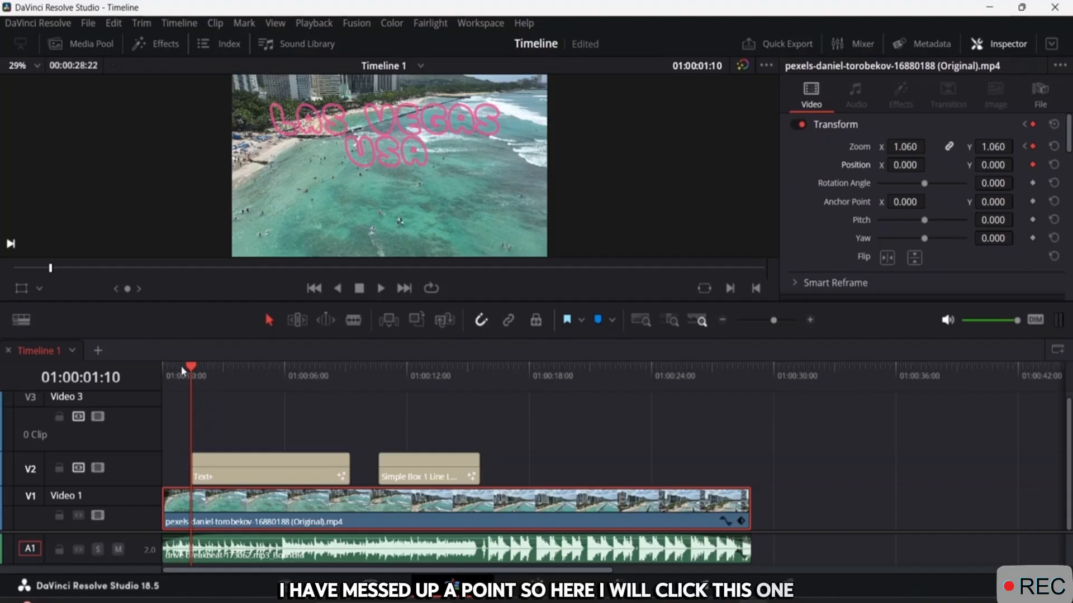
left_click_drag(183, 370, 248, 370)
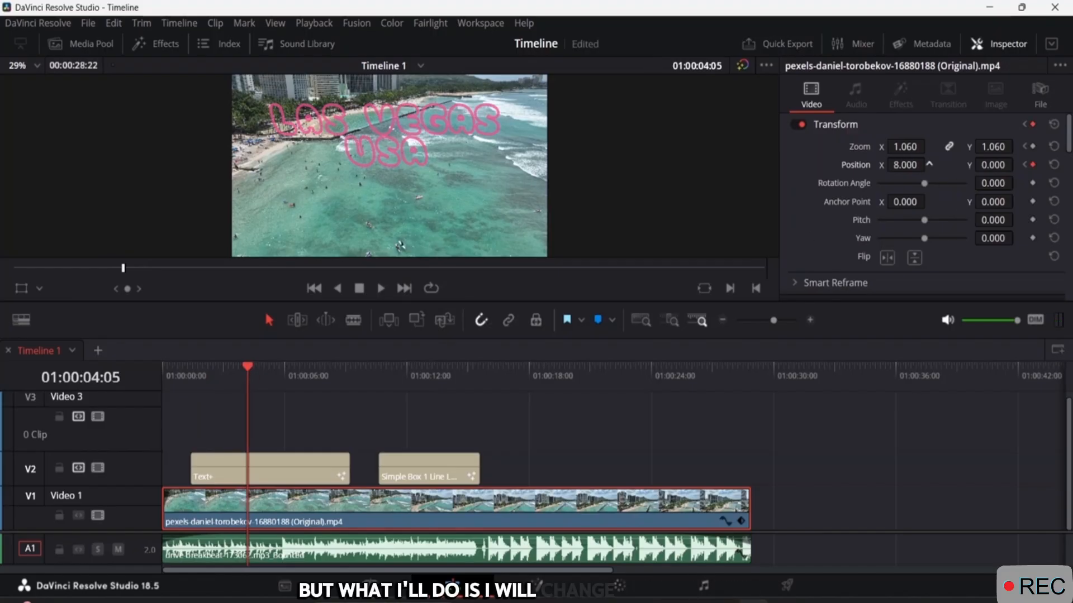
left_click_drag(904, 165, 929, 163)
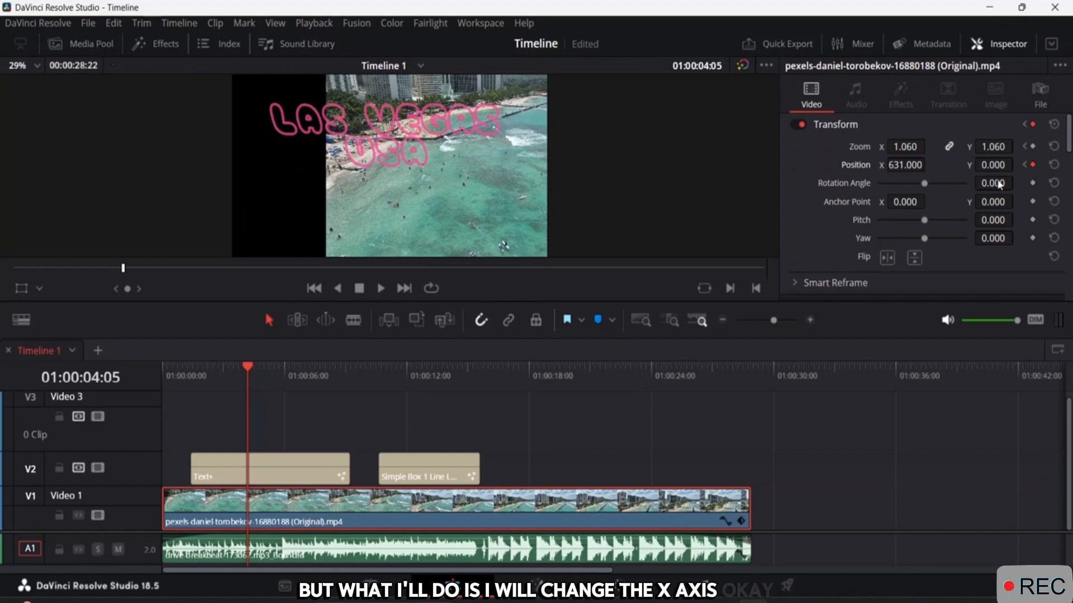
Step: Set the beach clip's Position X to 2021 at 01:00:04:05 and to 0 at 01:00:06:01
left_click_drag(916, 166, 929, 164)
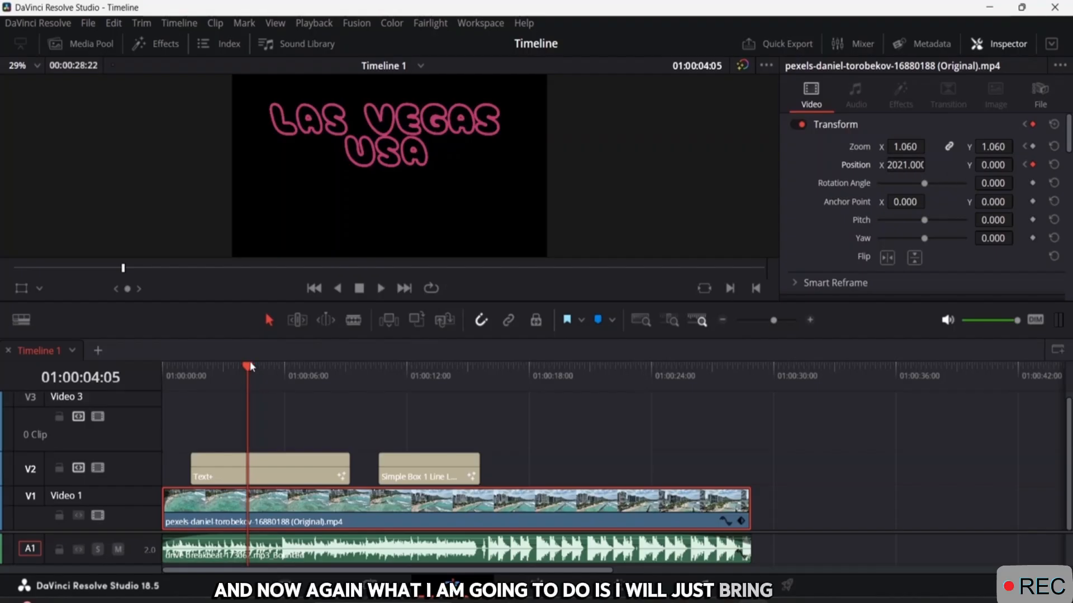
left_click_drag(255, 367, 286, 372)
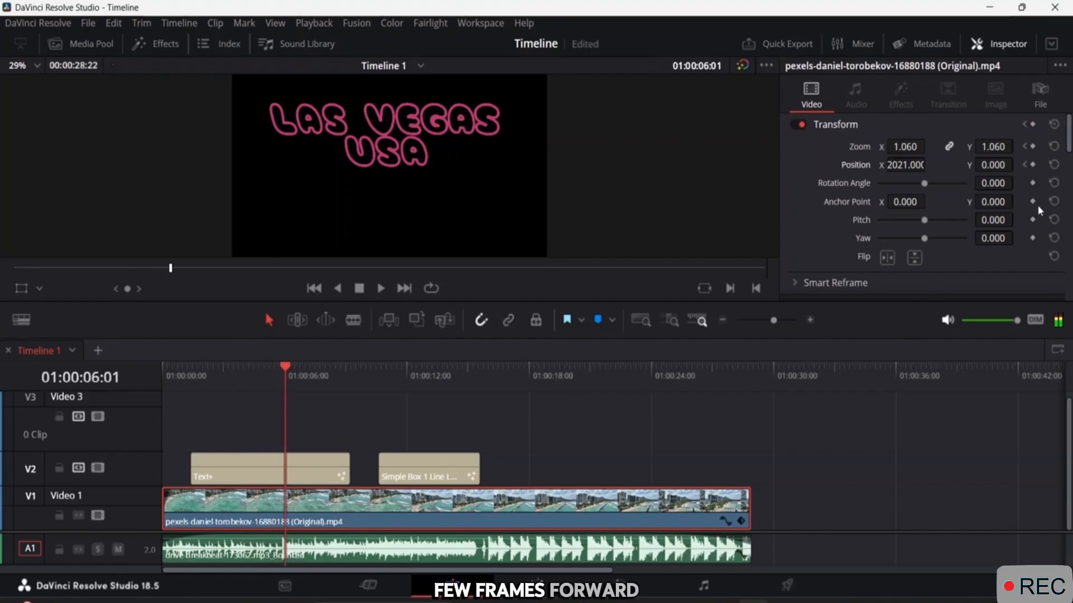
left_click(1054, 165)
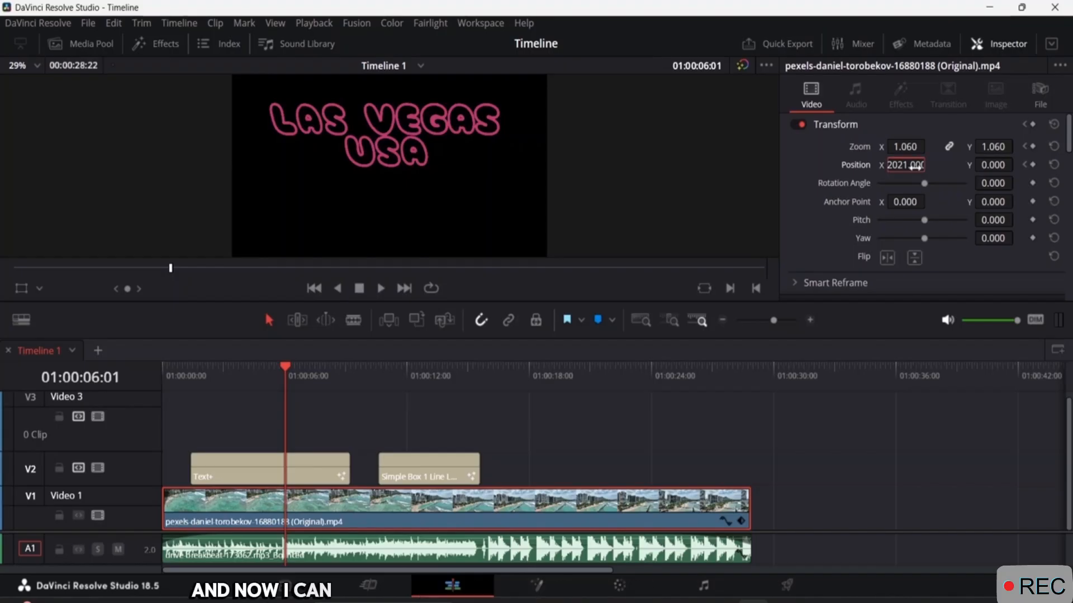
double_click(915, 167)
type("0")
key("Return")
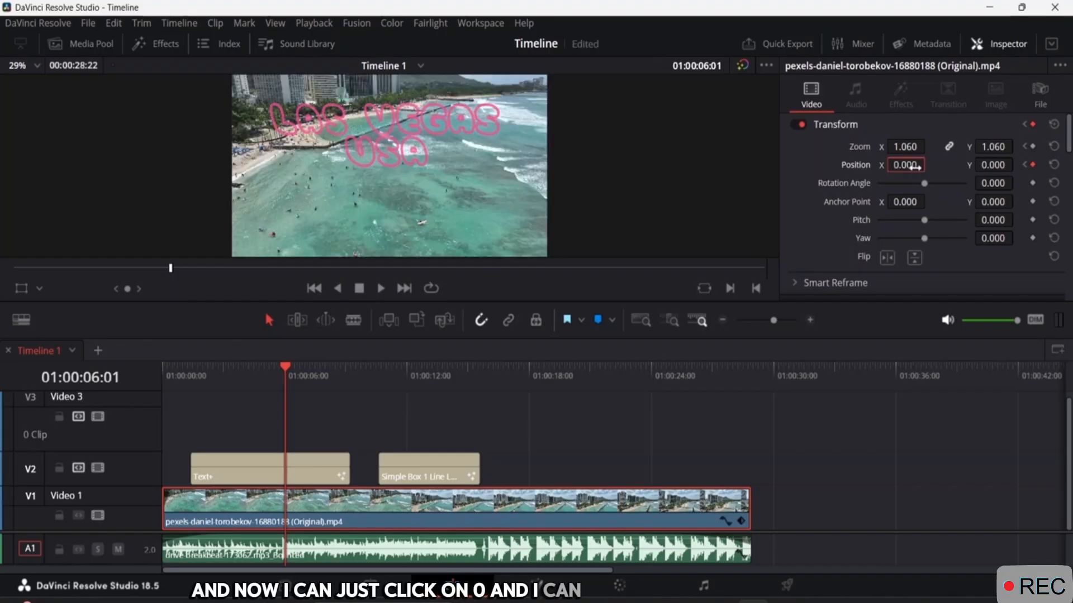
Step: Play the timeline from the start past 01:00:06:00 to check the beach clip sliding out and back in
left_click_drag(288, 361, 61, 381)
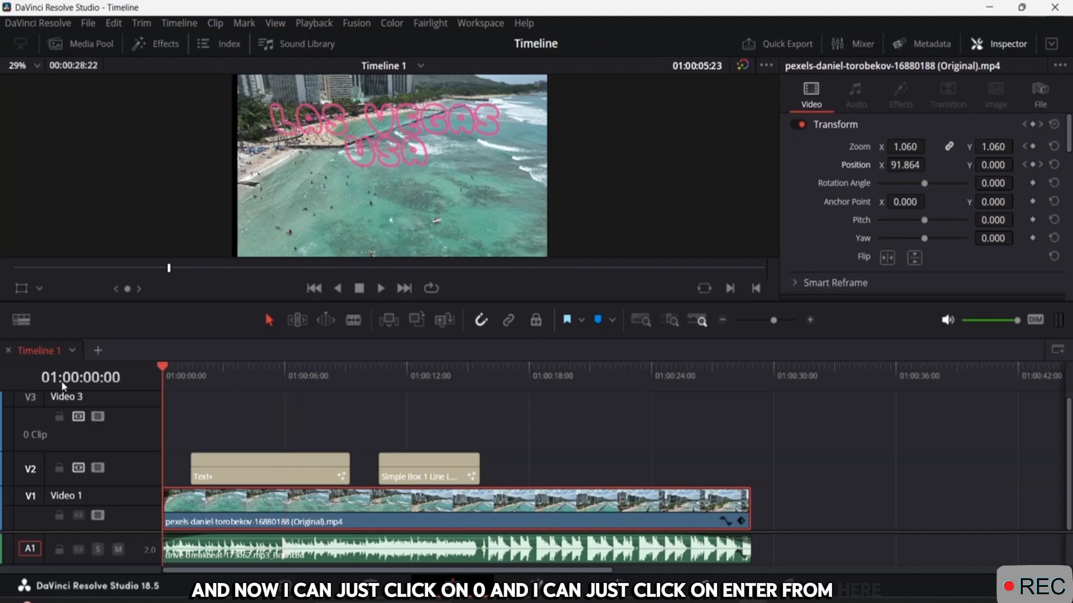
key("space")
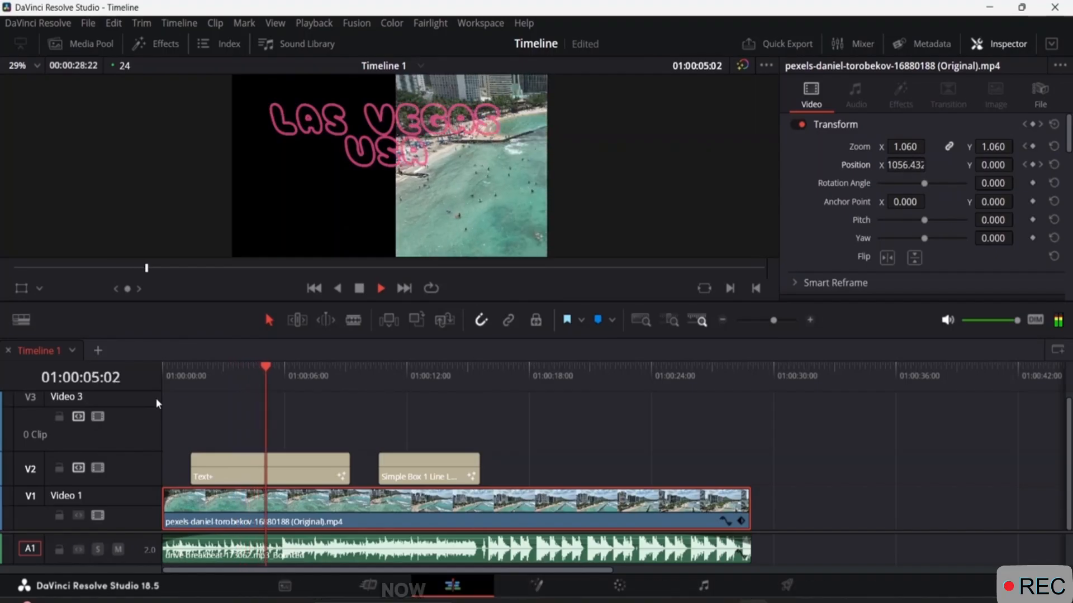
key("space")
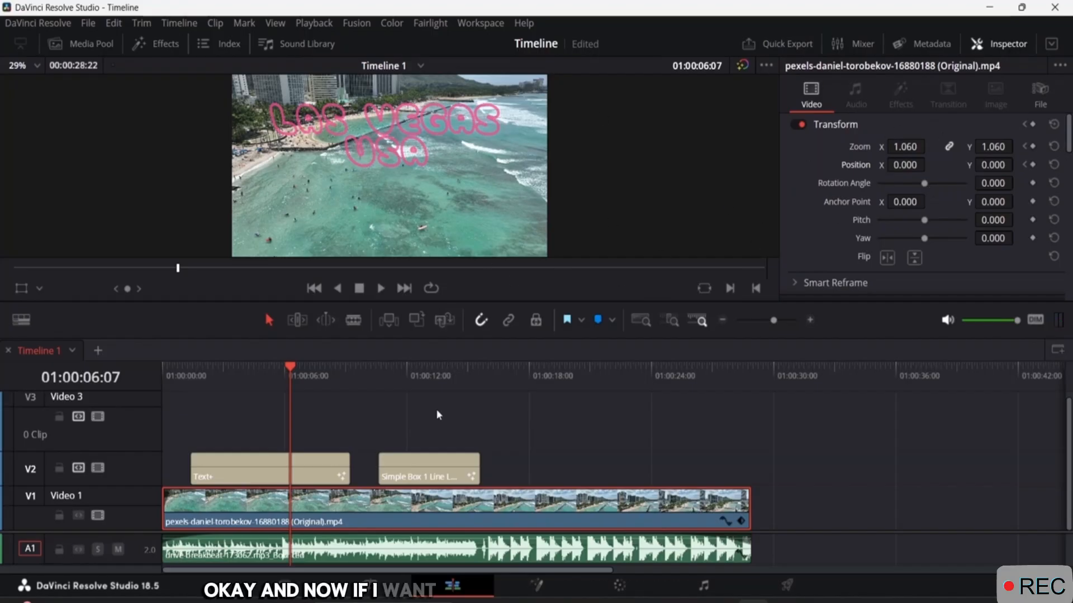
Step: Open the Text+ title's transform settings, place the playhead at 01:00:01:10 and have the transform apply to Characters
left_click(246, 465)
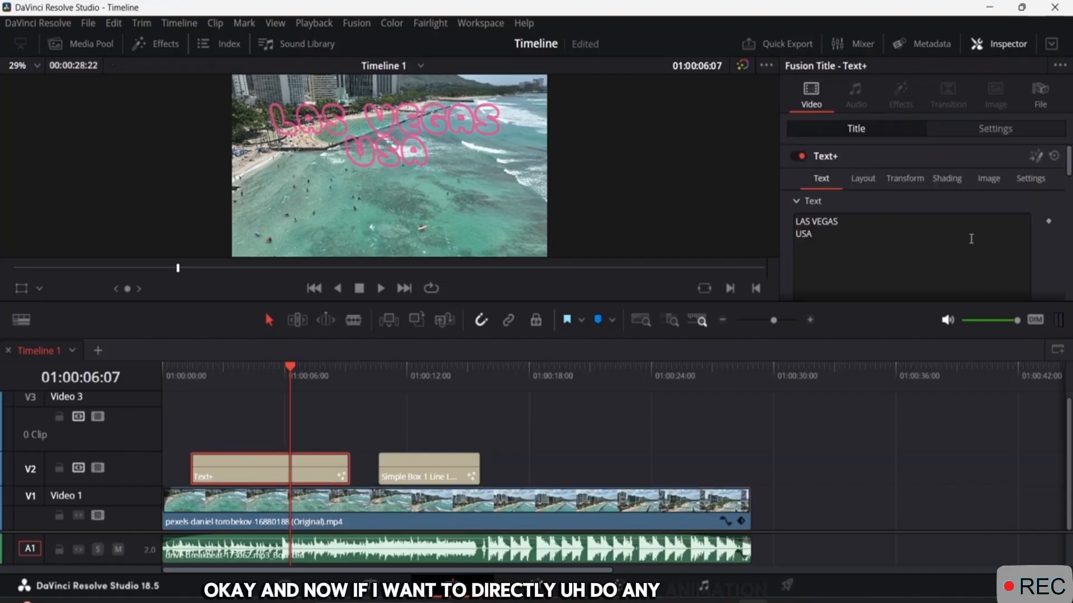
left_click(920, 182)
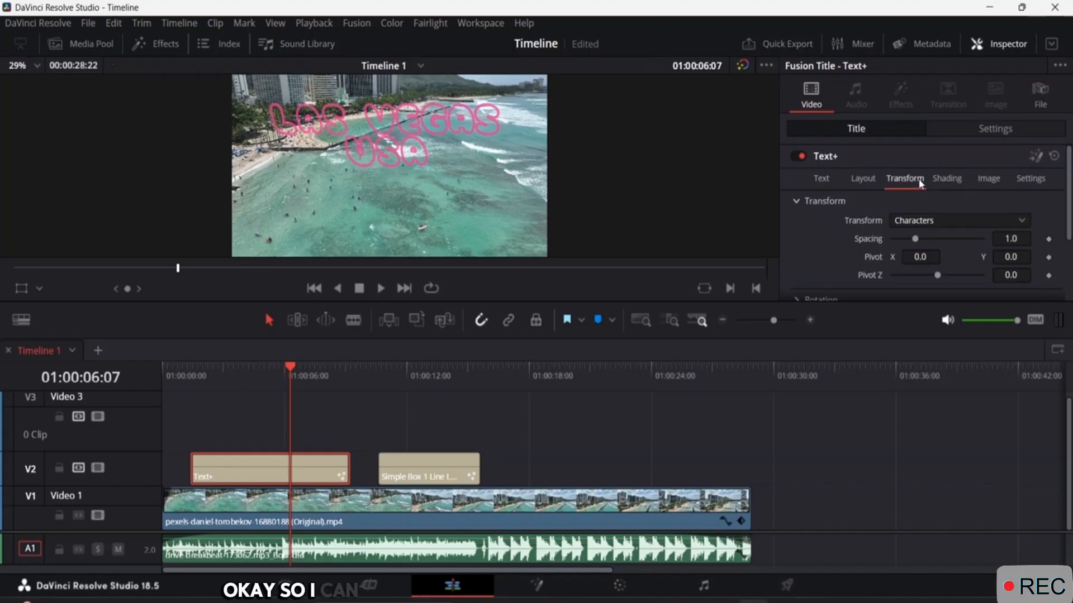
scroll(918, 184, "down", 3)
scroll(918, 184, "up", 1)
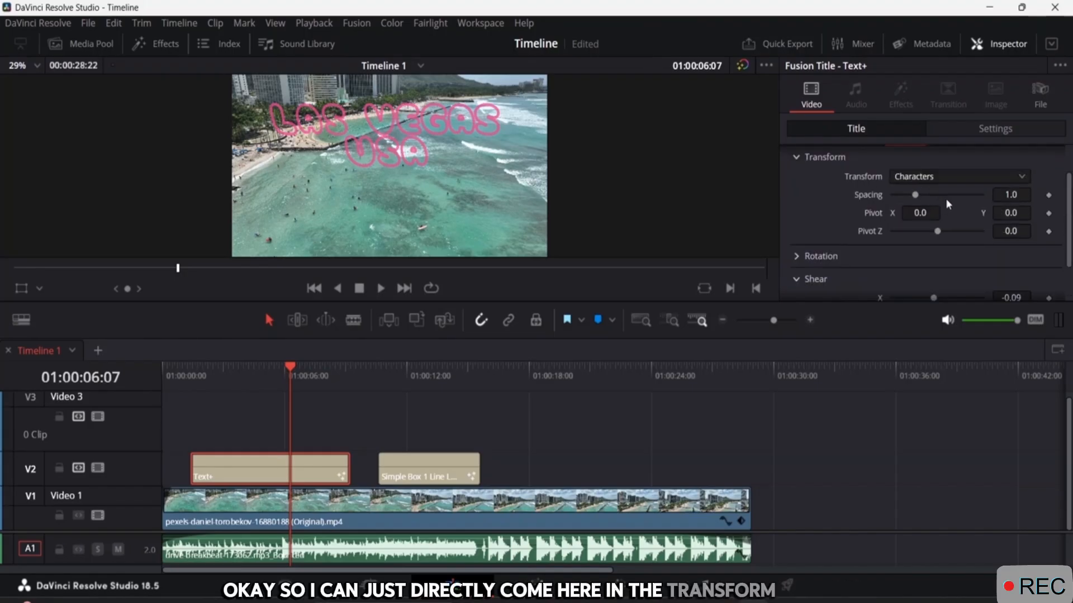
scroll(928, 190, "down", 2)
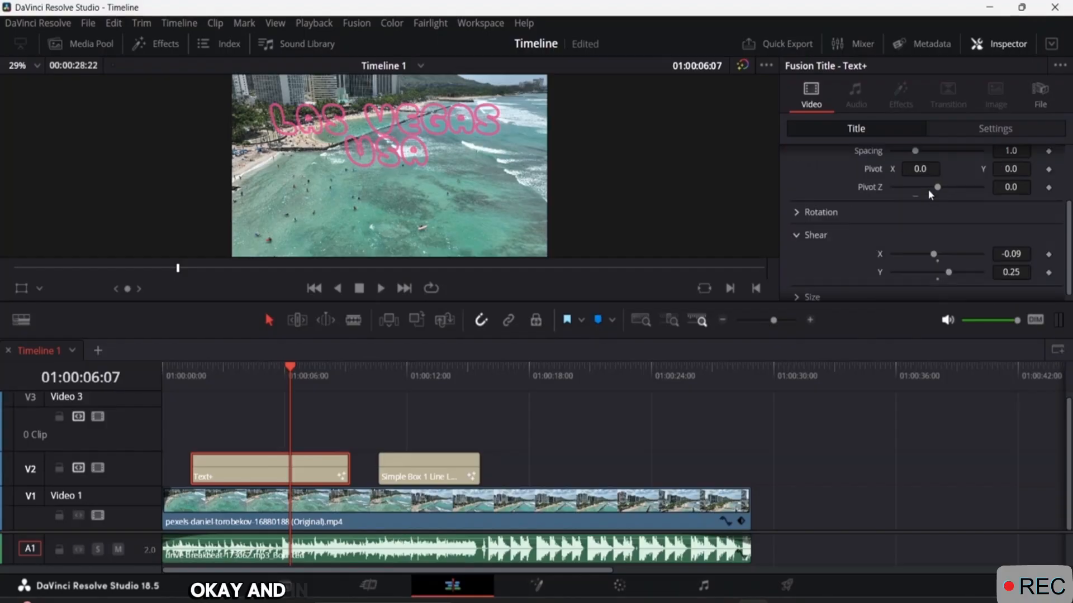
scroll(929, 193, "down", 1)
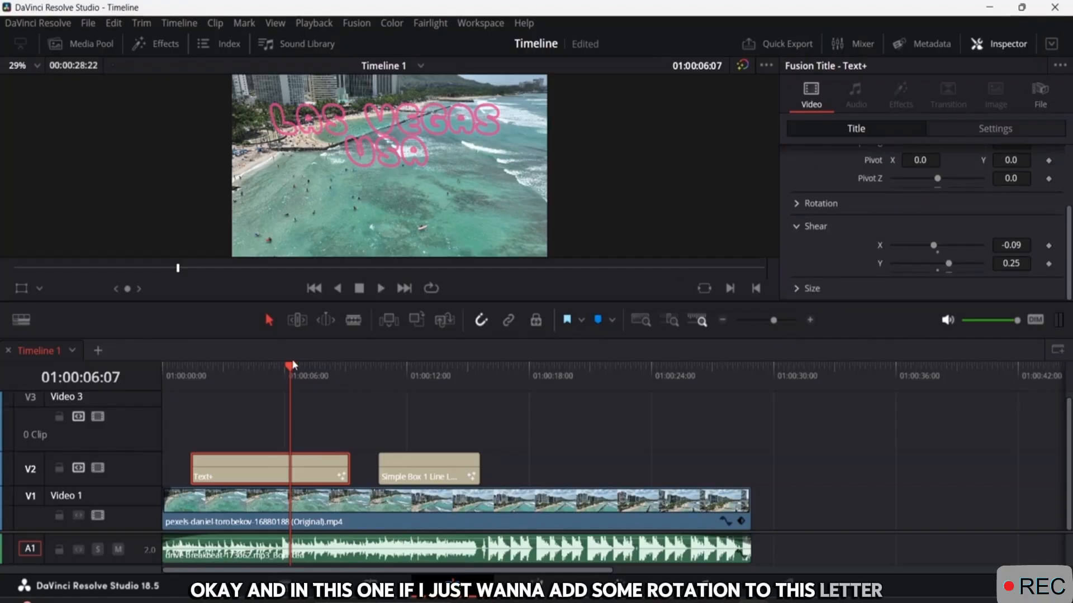
left_click_drag(293, 364, 196, 367)
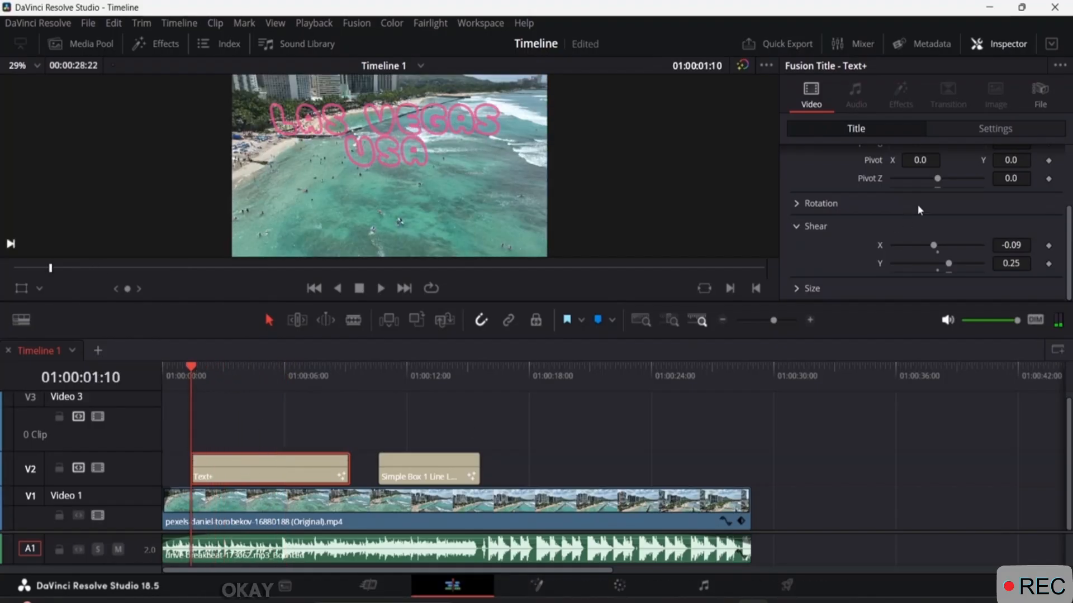
scroll(919, 209, "up", 3)
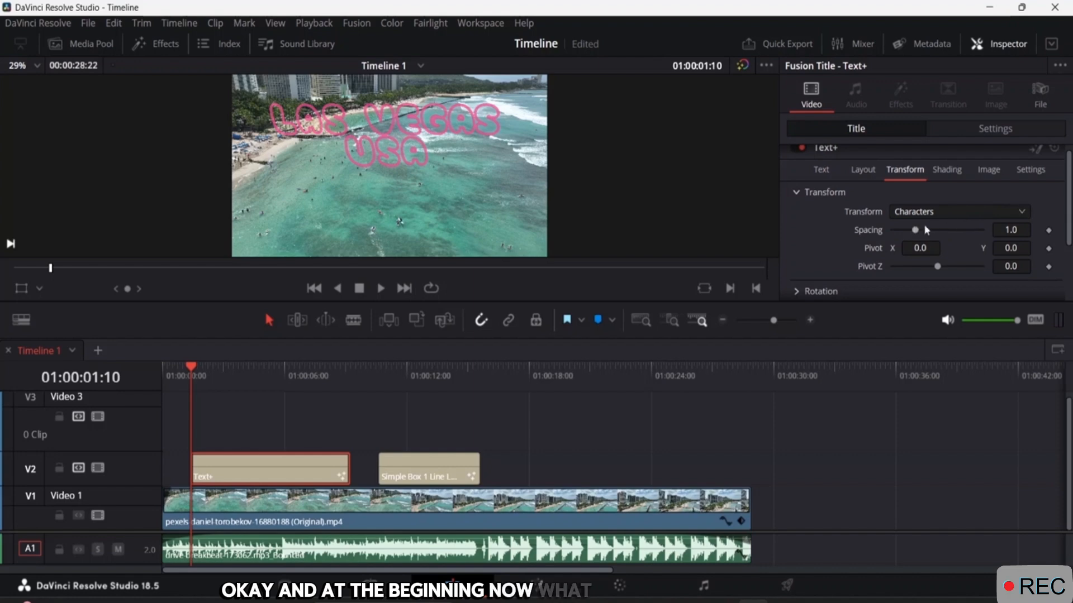
left_click(947, 212)
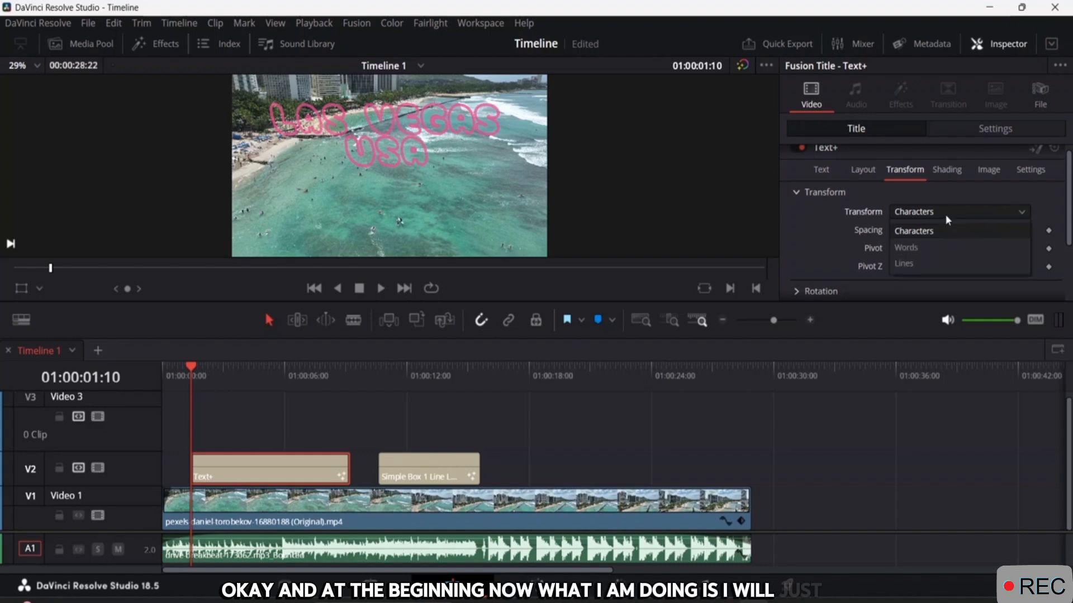
left_click(923, 233)
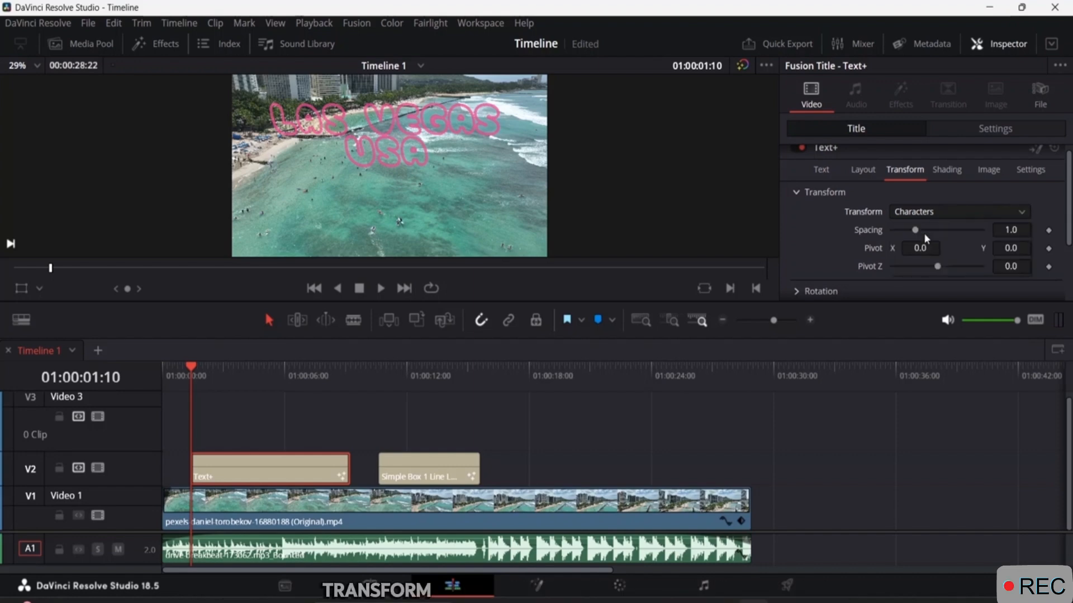
Step: Keyframe the title's X rotation at 01:00:01:10 with a value of 320.8 and set its Y rotation to -360 at 01:00:04:19
scroll(922, 229, "down", 2)
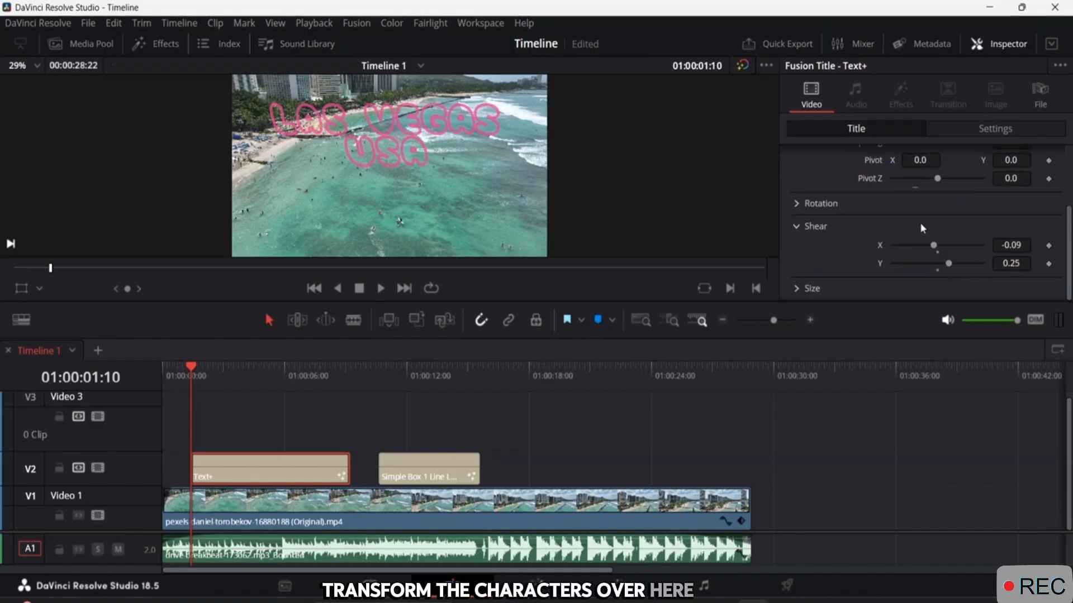
left_click(796, 204)
scroll(982, 217, "down", 1)
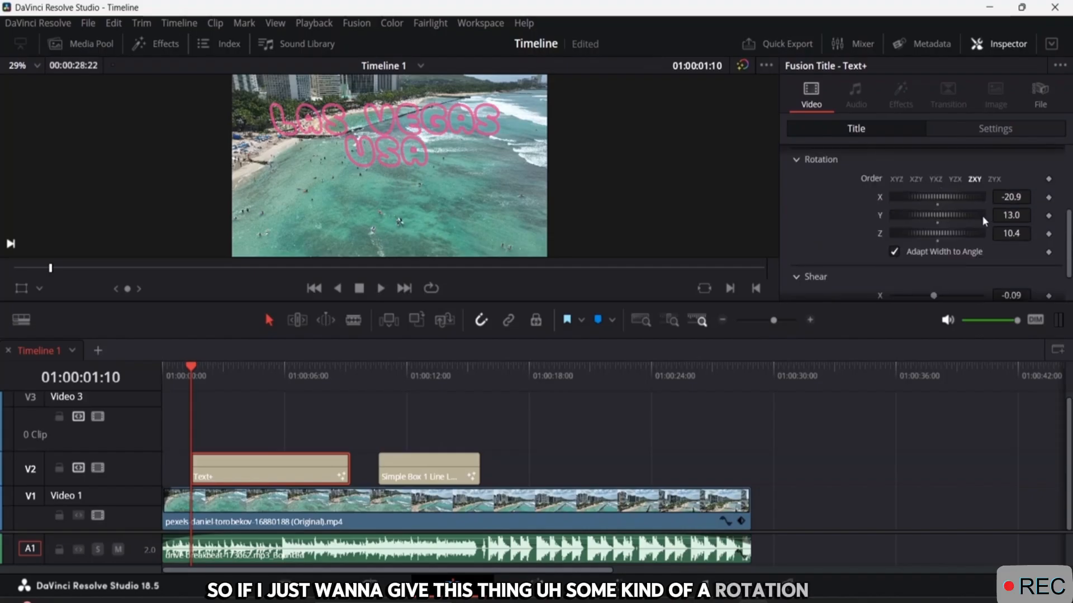
scroll(1005, 235, "up", 1)
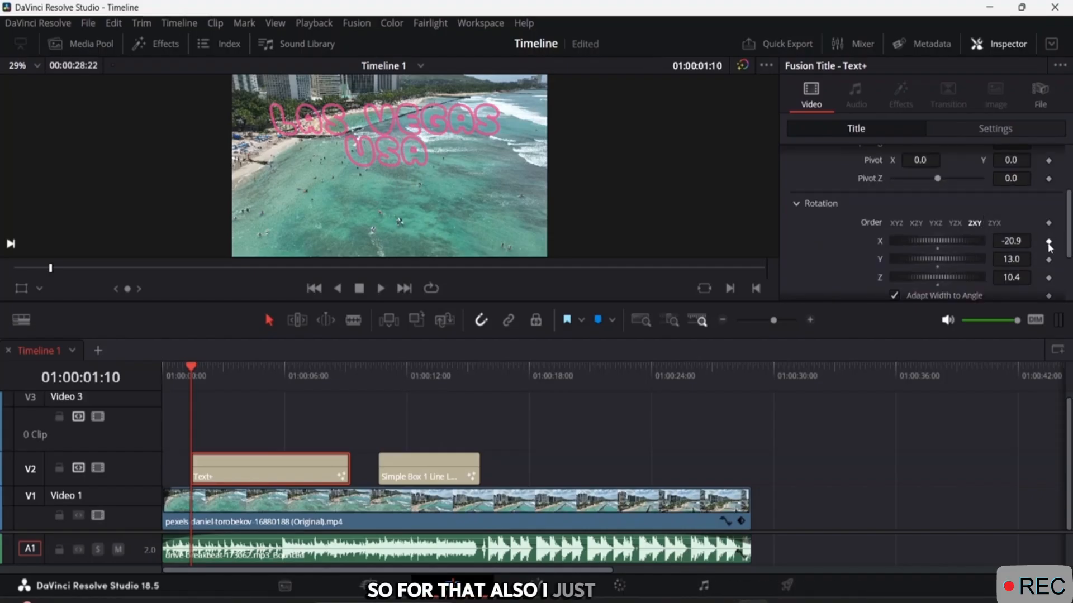
left_click(1048, 242)
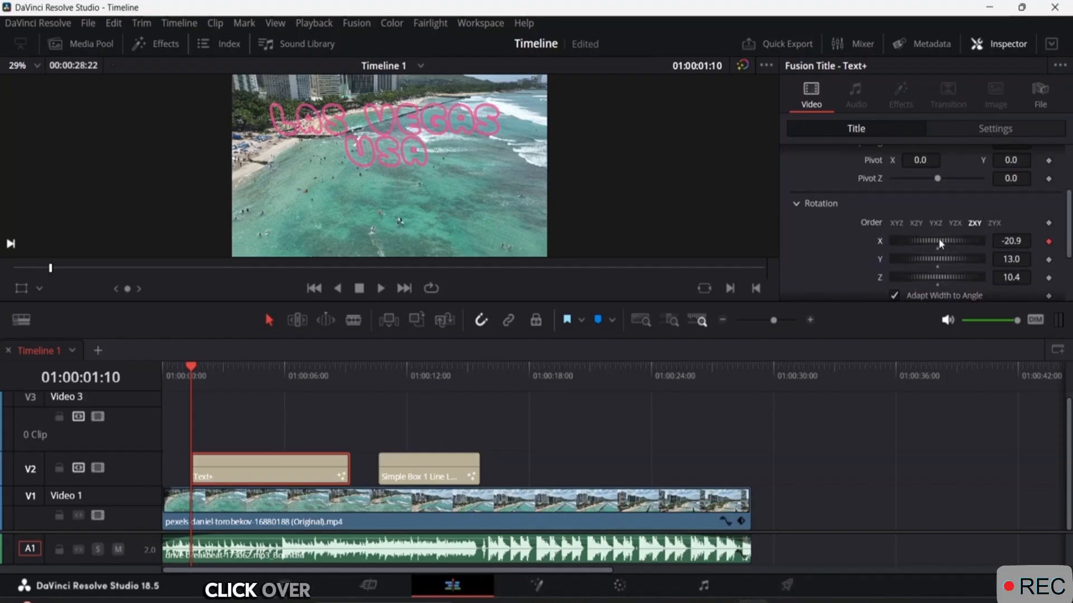
left_click_drag(942, 242, 1030, 246)
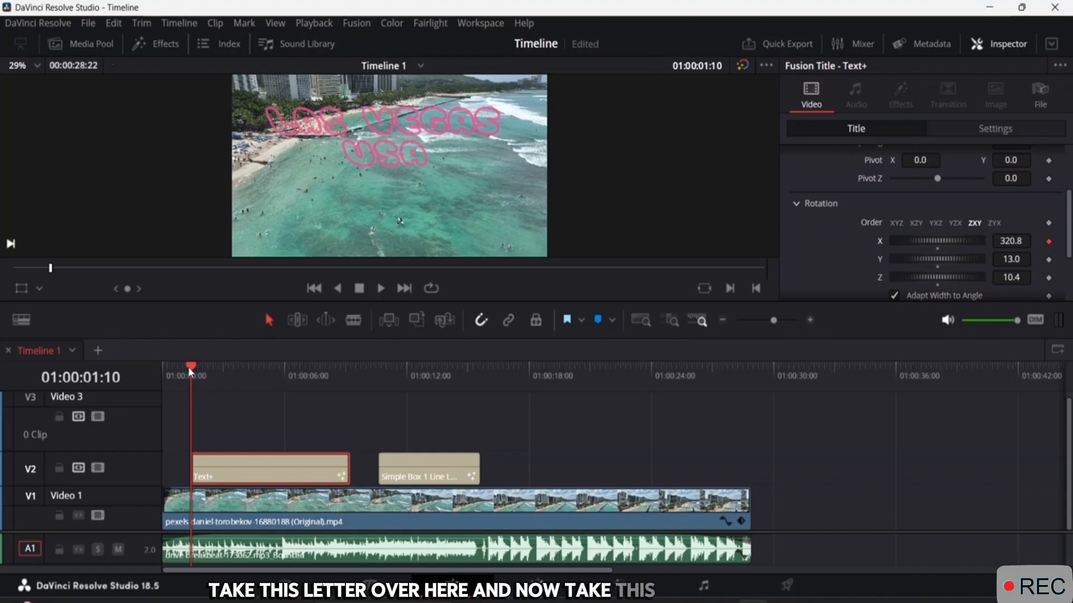
left_click_drag(188, 366, 260, 377)
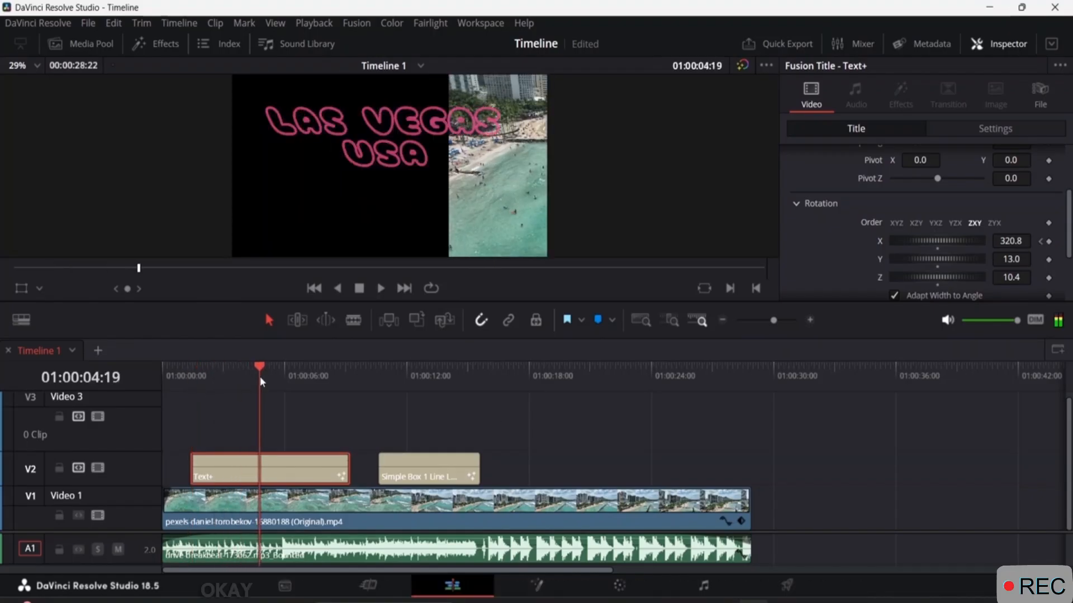
left_click_drag(945, 258, 846, 249)
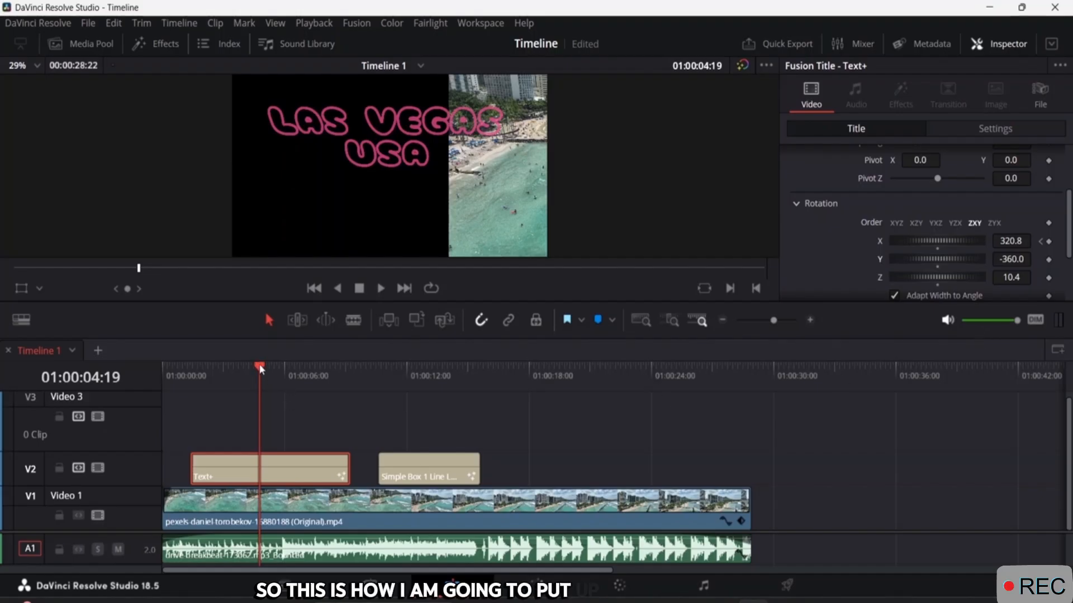
Step: Play the timeline from the start to check the title's character rotation
left_click_drag(265, 368, 130, 352)
key("space")
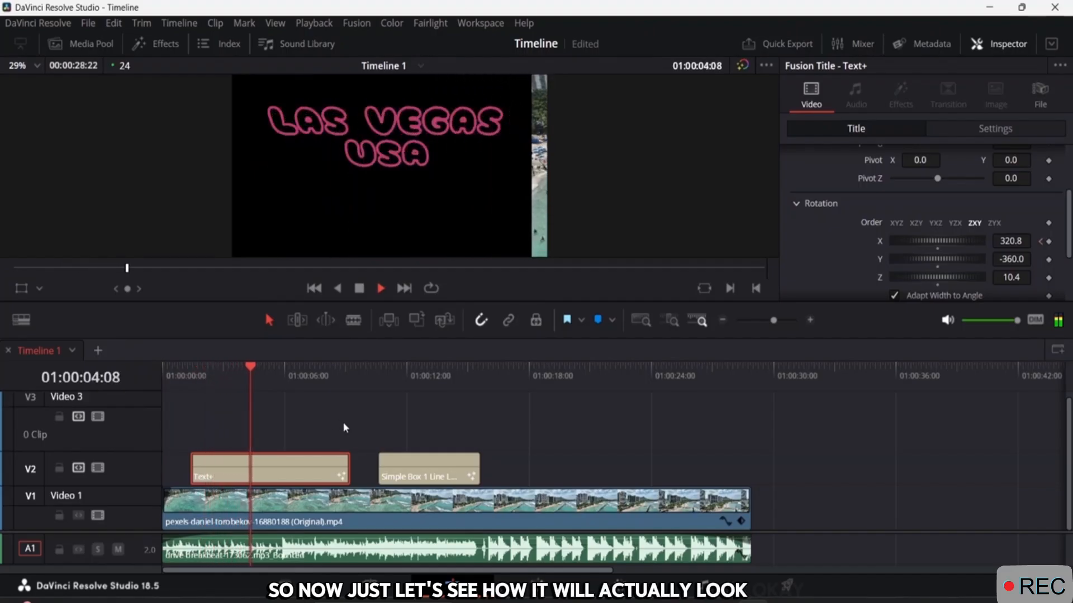
key("space")
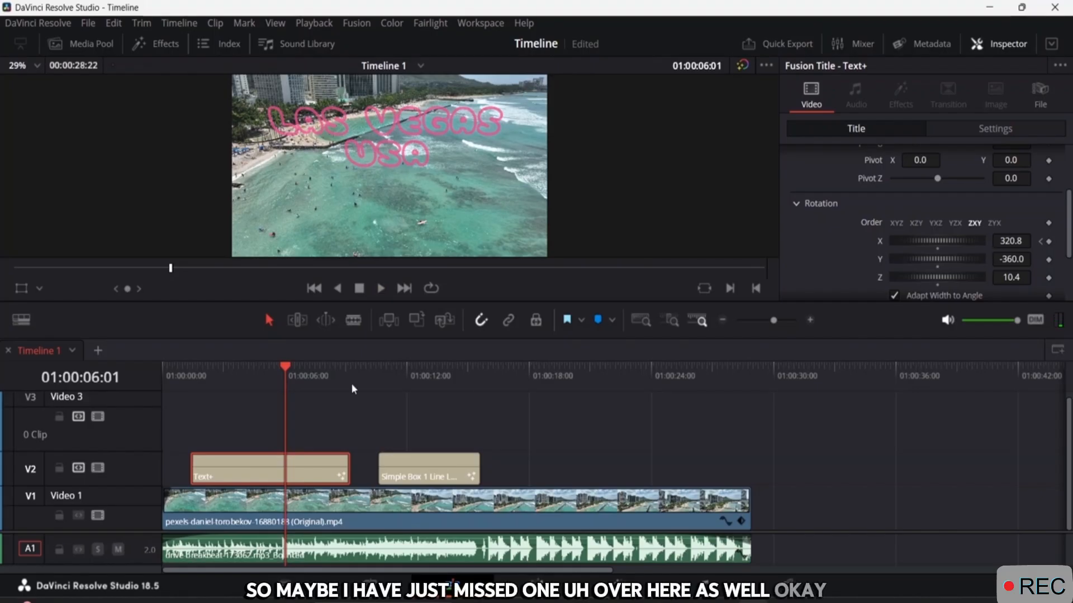
Step: Set the title's keyframed X rotation to 326.0 at 01:00:01:10
left_click_drag(294, 372, 199, 360)
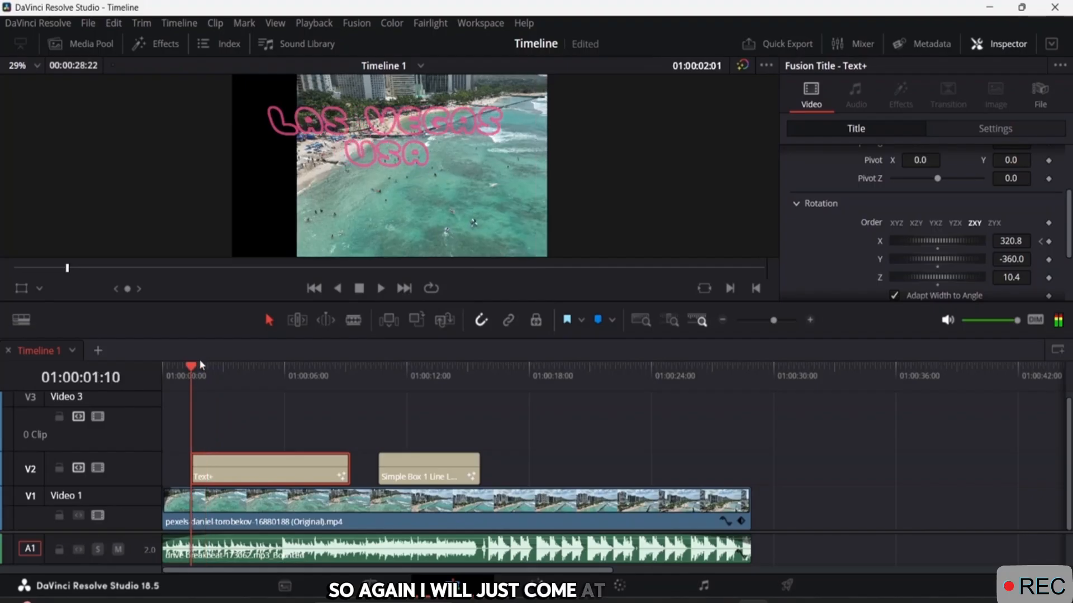
left_click(1048, 242)
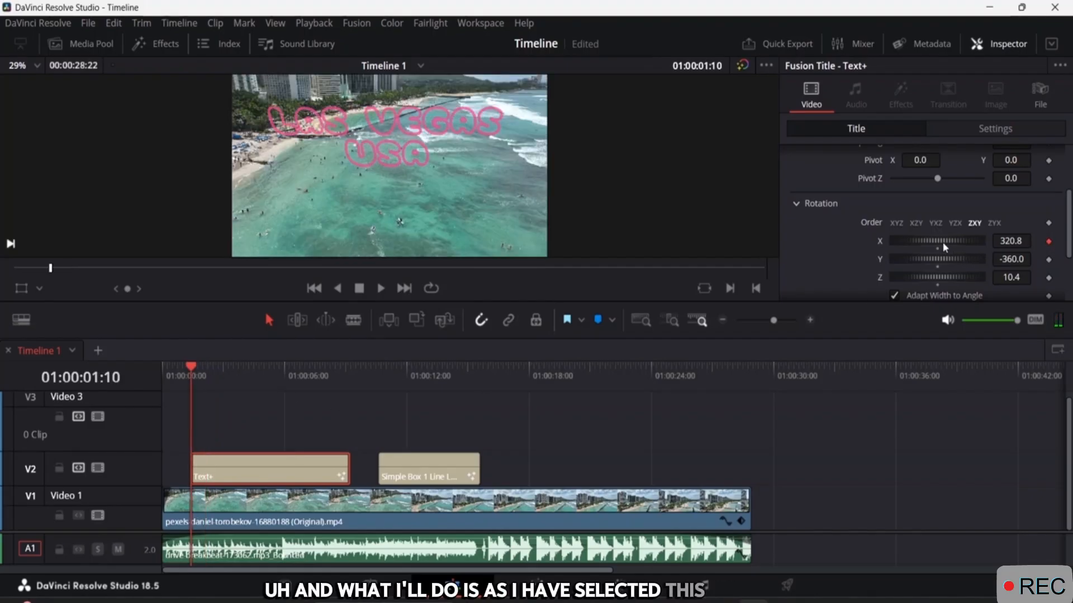
mouse_move(941, 240)
left_mouse_down()
mouse_move(959, 242)
mouse_move(934, 242)
mouse_move(943, 241)
left_mouse_up()
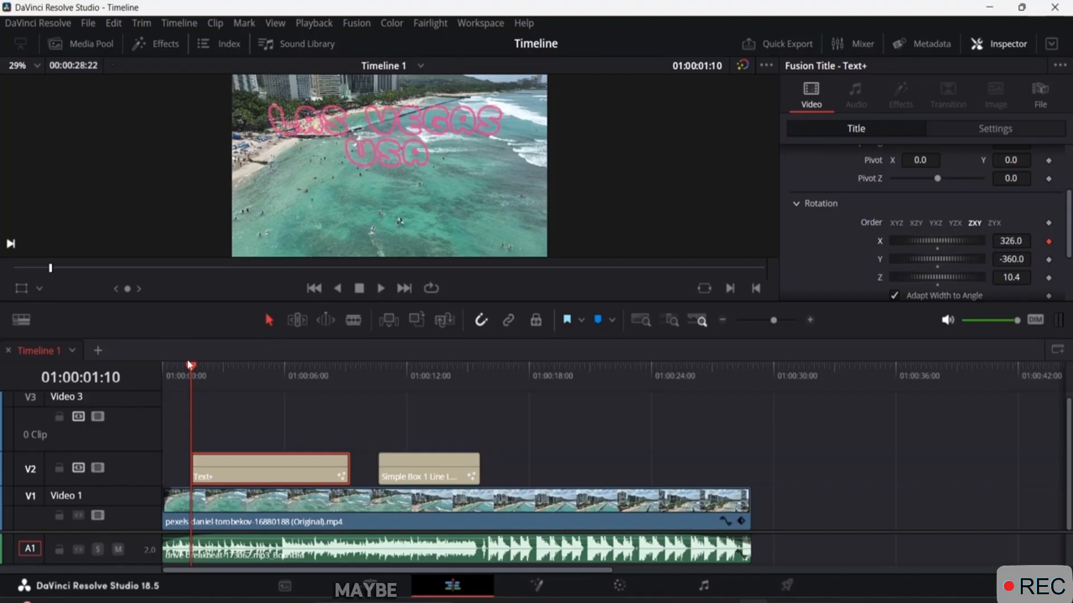
Step: At 01:00:04:05, try an X rotation of 665.1 on the title, discard it and keyframe the X rotation at 326.0
left_click_drag(189, 363, 247, 374)
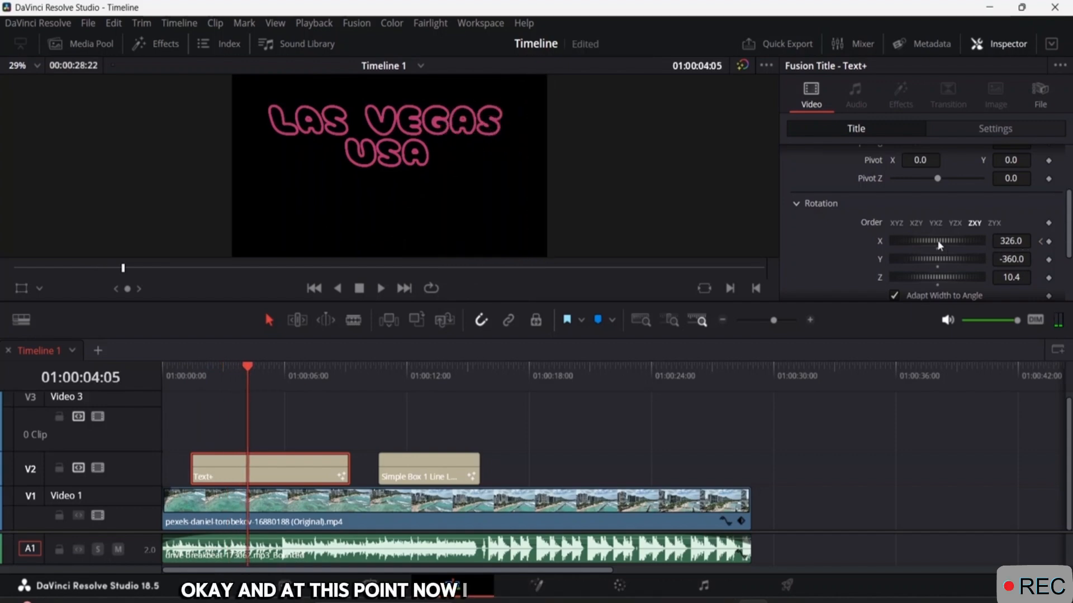
left_click_drag(939, 244, 1027, 273)
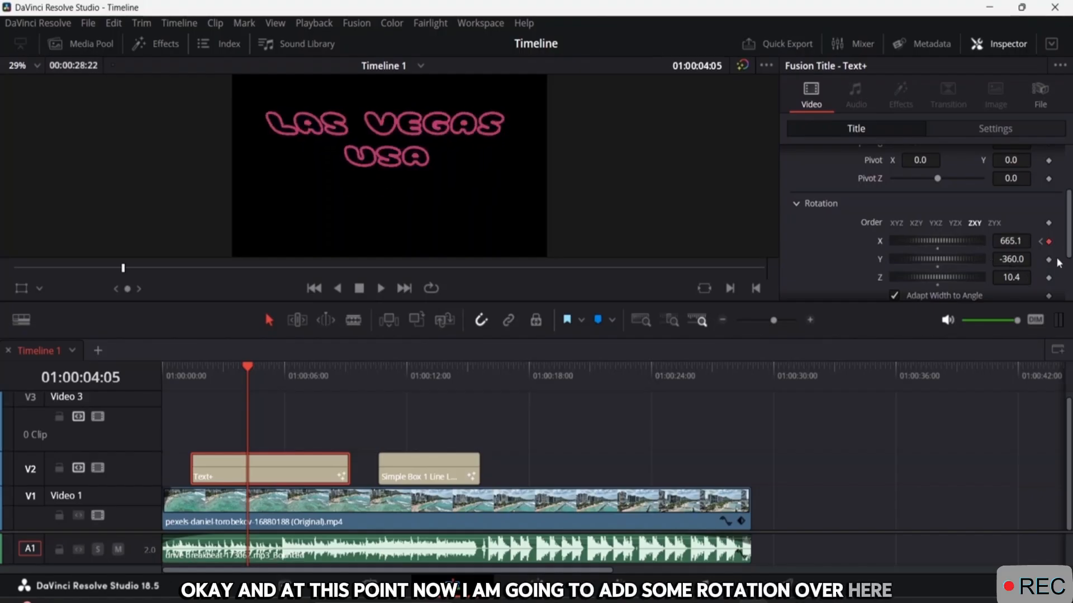
left_click(1049, 242)
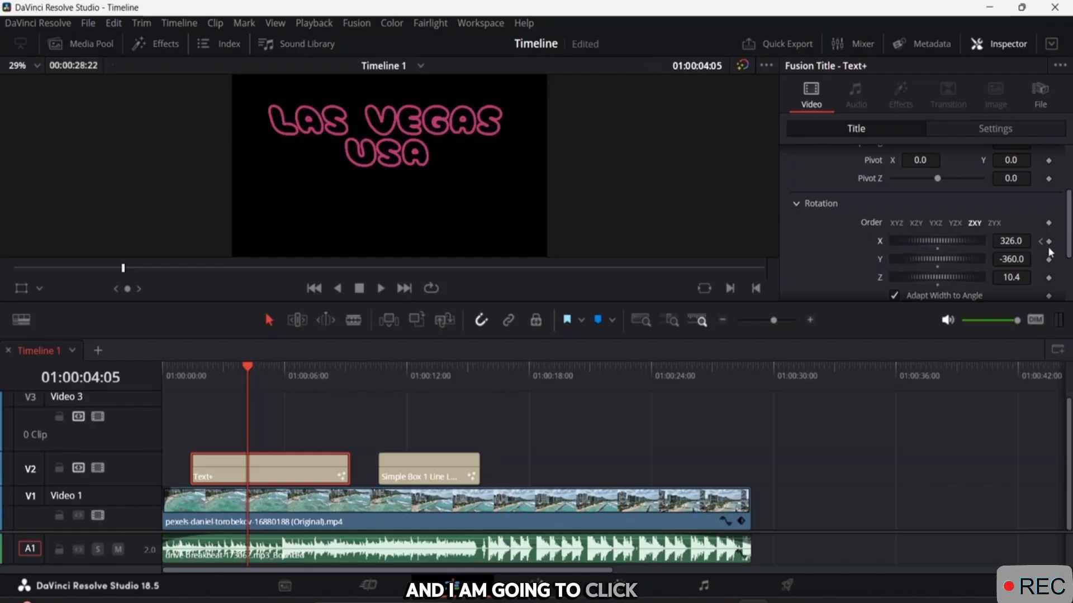
left_click(1049, 242)
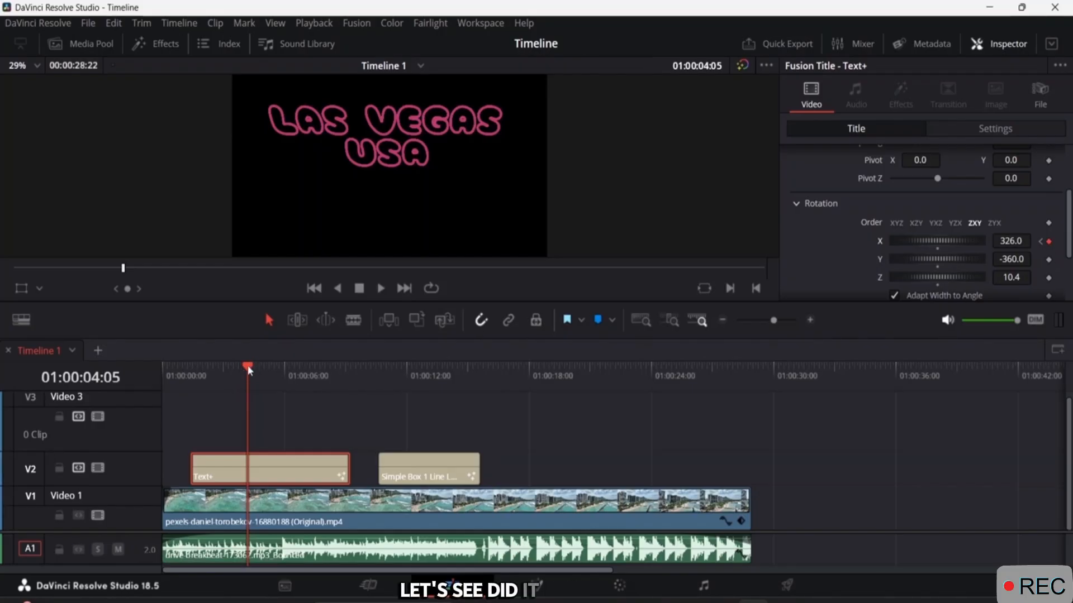
Step: Play the timeline from about 01:00:01:10 to 01:00:04:06 to check the title's rotation between its keyframes
left_click_drag(249, 370, 188, 366)
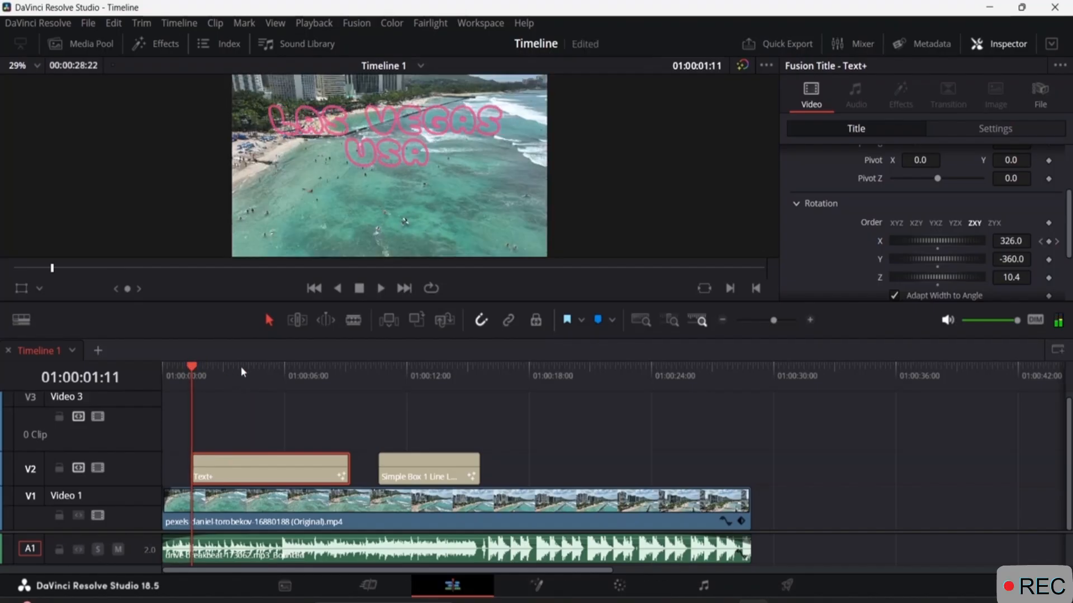
key("space")
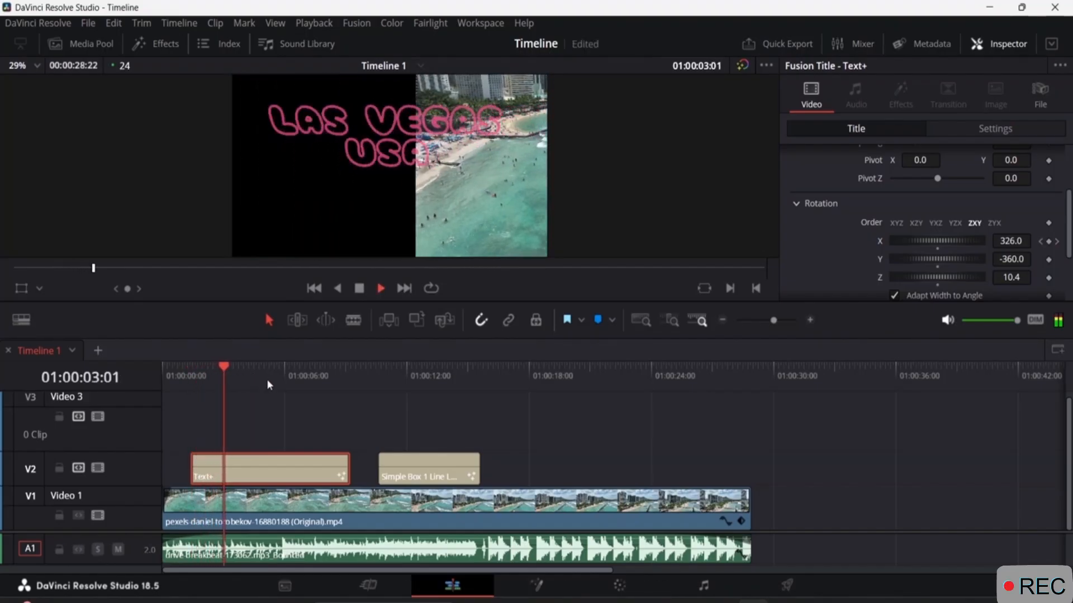
key("space")
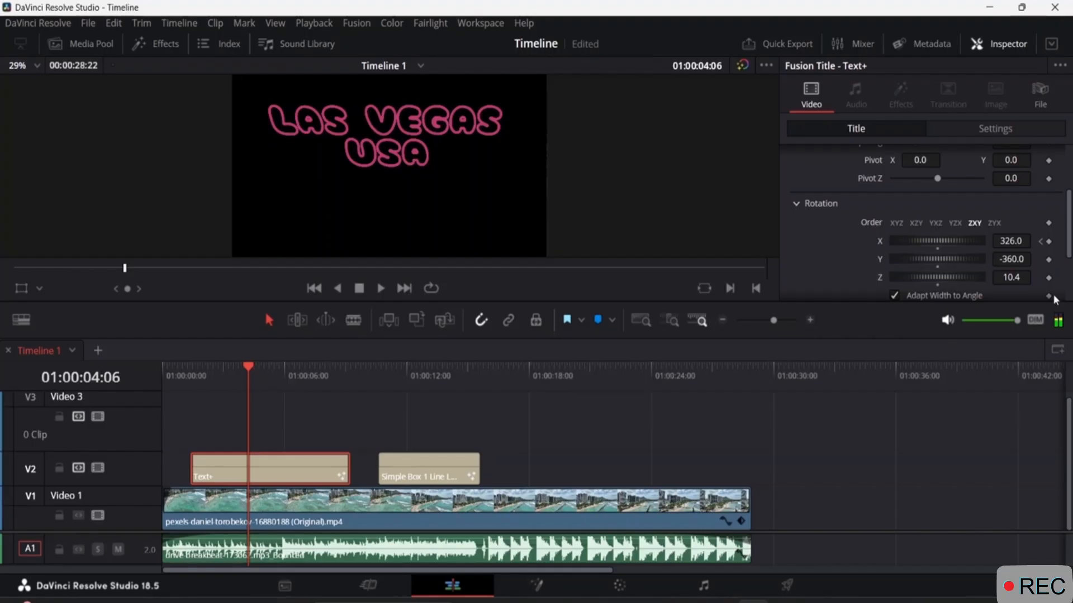
Step: Keyframe the Las Vegas title's Y rotation at -673.0 at 01:00:07:07 and at -477.3 at 01:00:09:06
left_click(1039, 243)
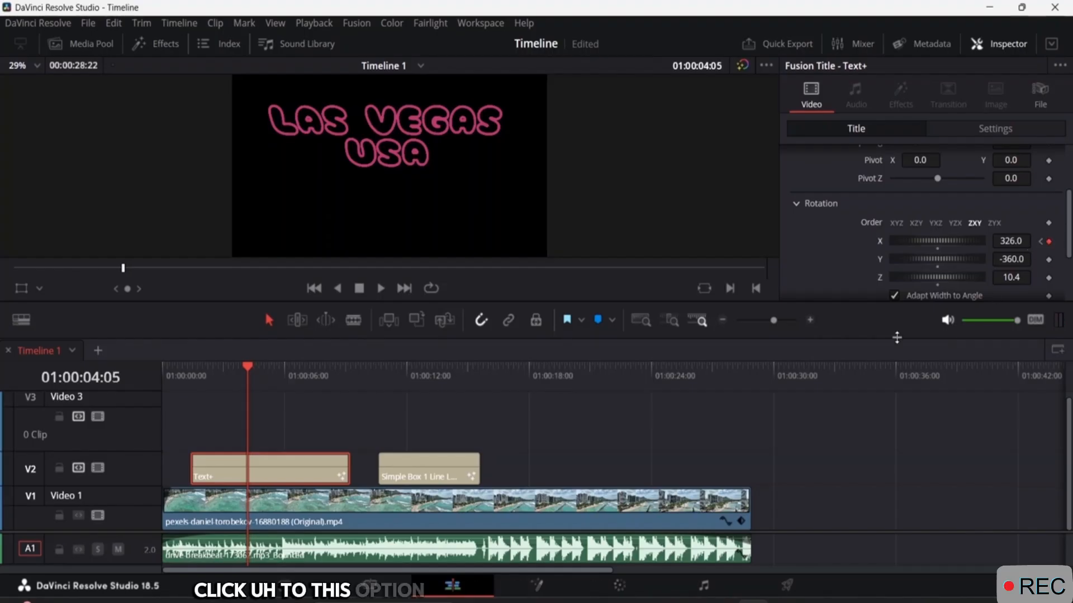
left_click_drag(248, 363, 310, 374)
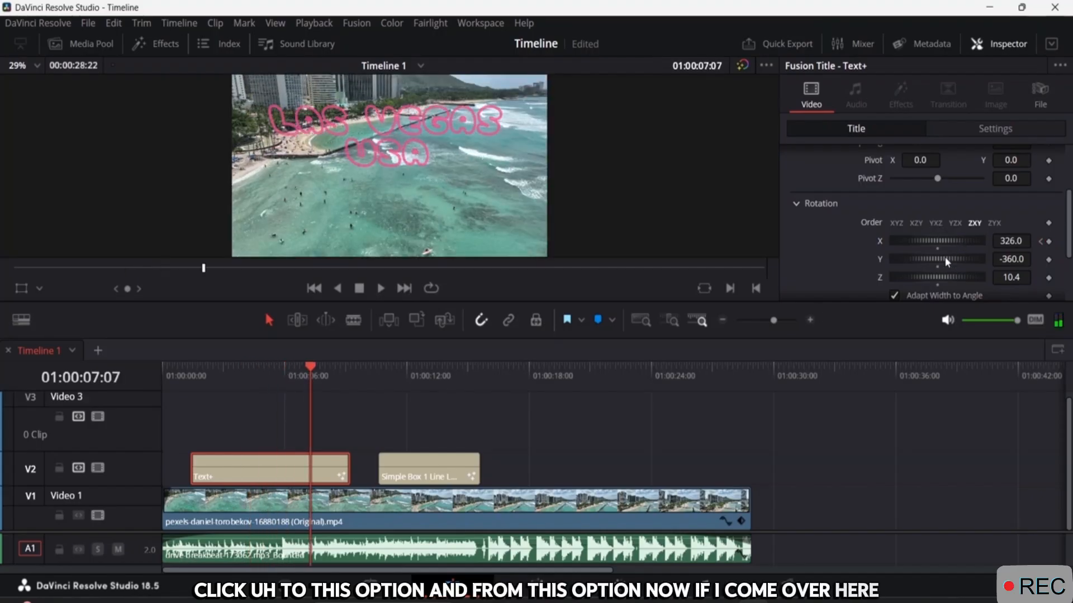
left_click_drag(945, 258, 860, 252)
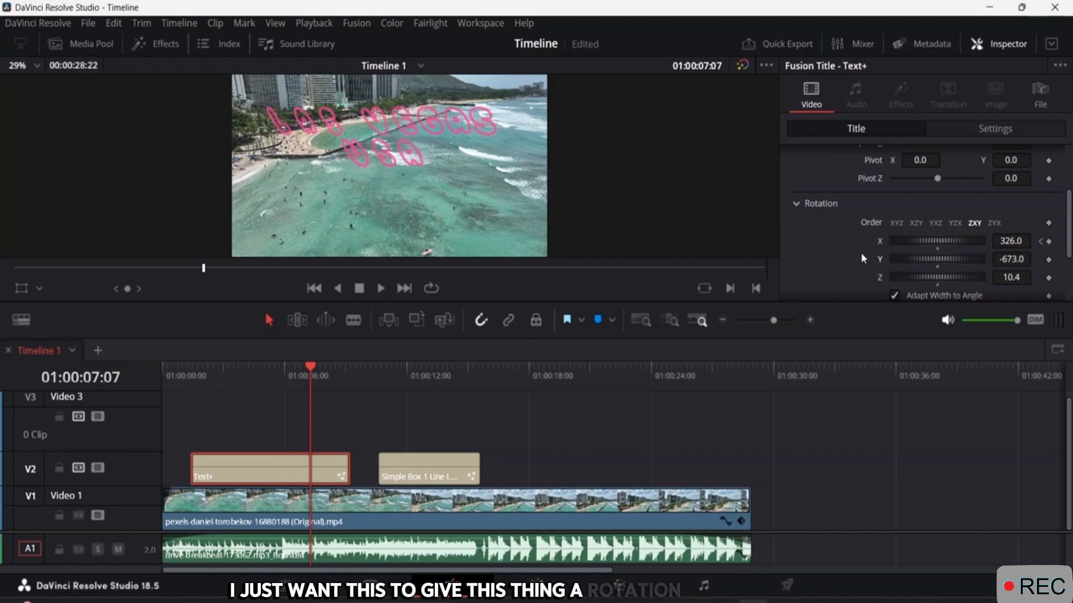
left_click(1048, 260)
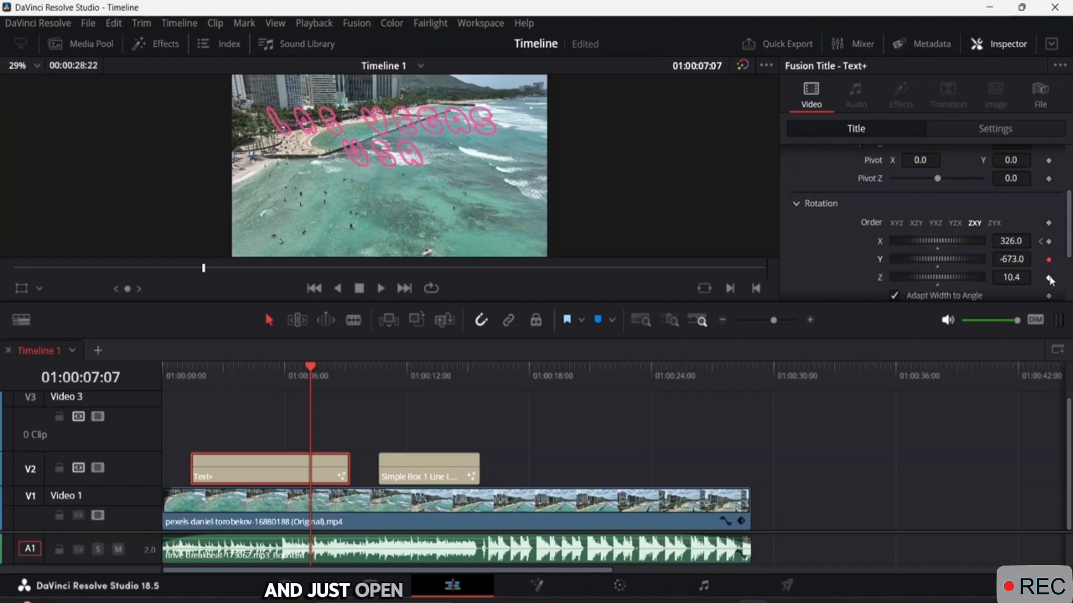
left_click_drag(313, 367, 350, 369)
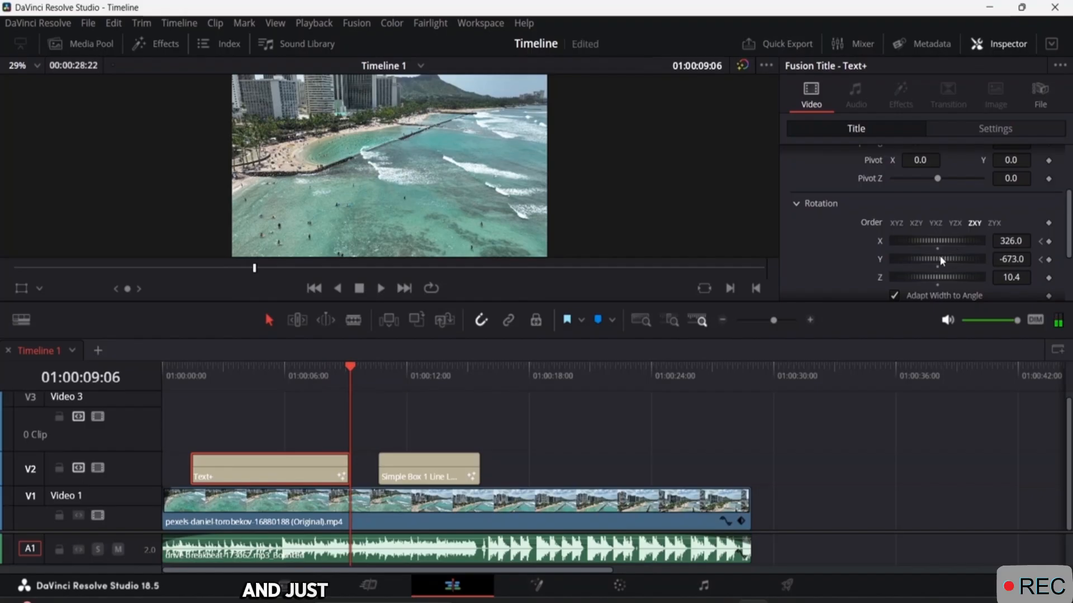
left_click_drag(951, 259, 987, 255)
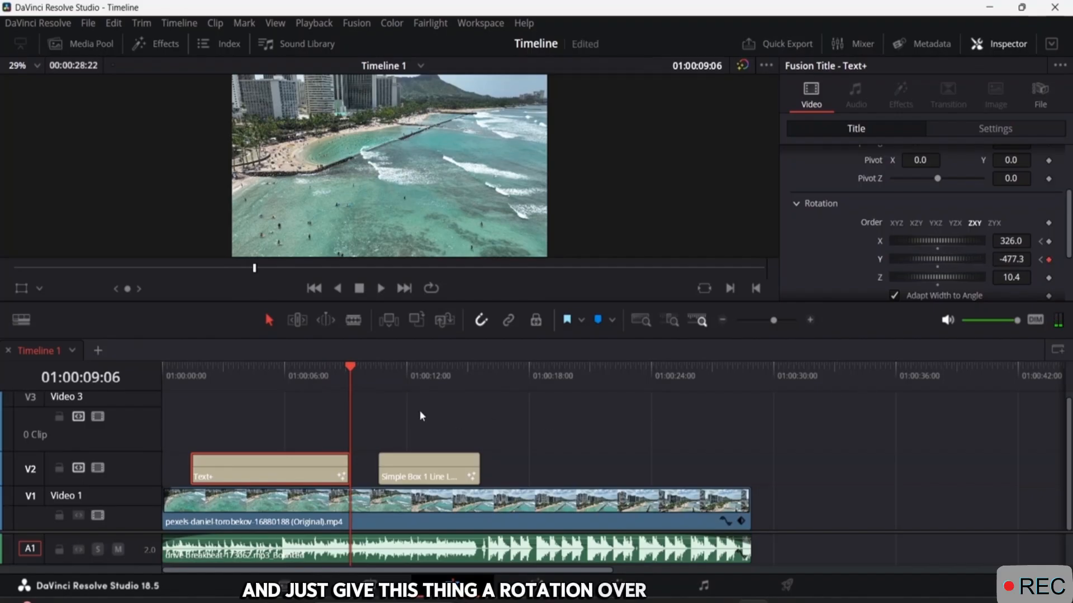
Step: Play the timeline from 01:00:01:10 to about 01:00:10:06 to check the title's Y rotation animation
left_click_drag(348, 371, 191, 384)
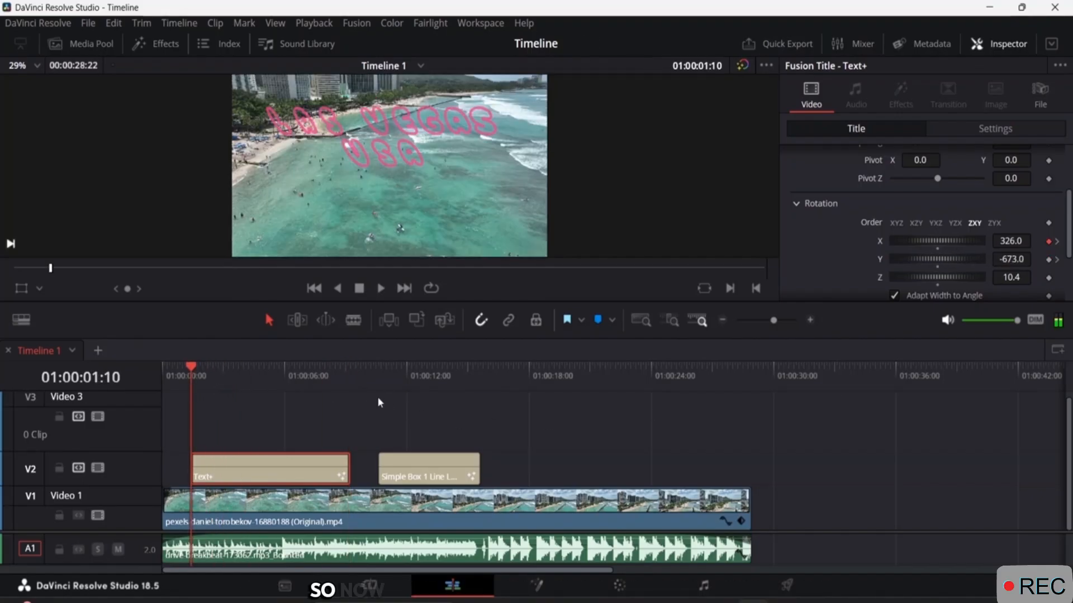
key("space")
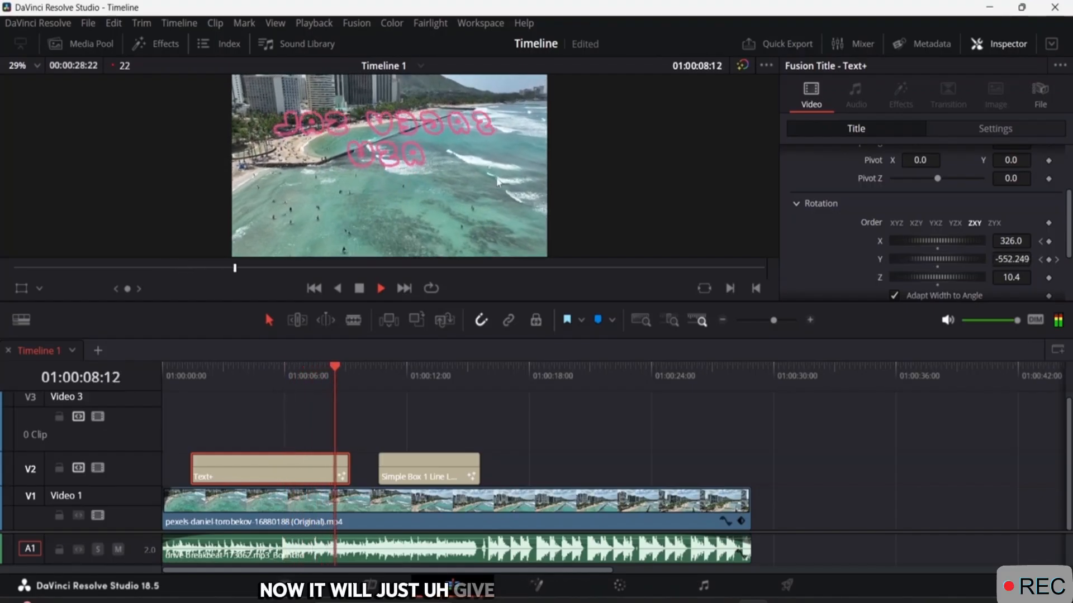
key("space")
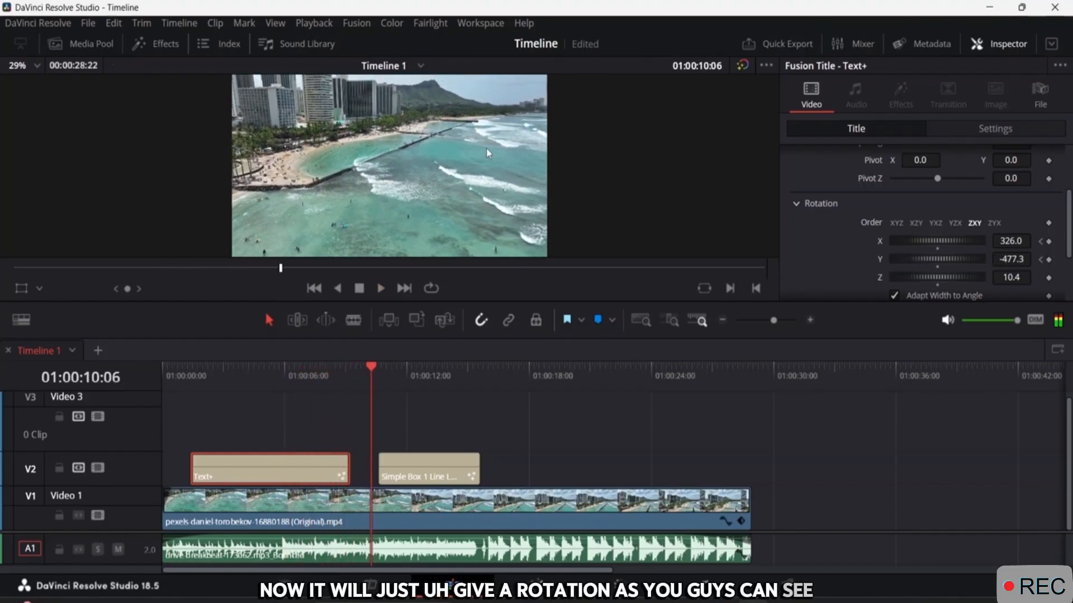
scroll(938, 257, "down", 3)
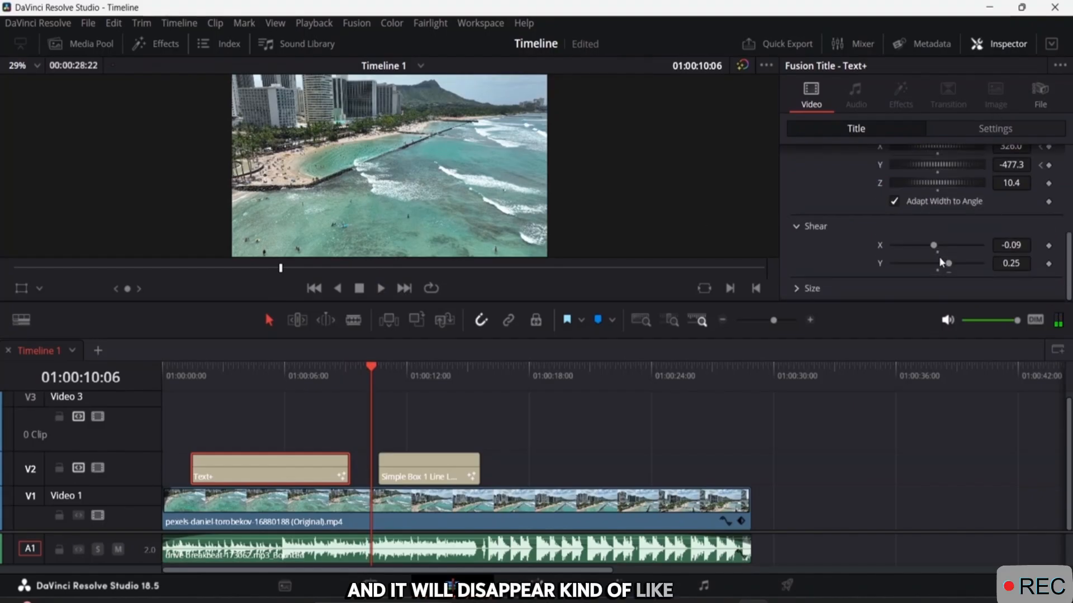
Step: Select the THE VIBE lower third at 01:00:12:00 and examine its text, anchor, position and line parameters
left_click(430, 472)
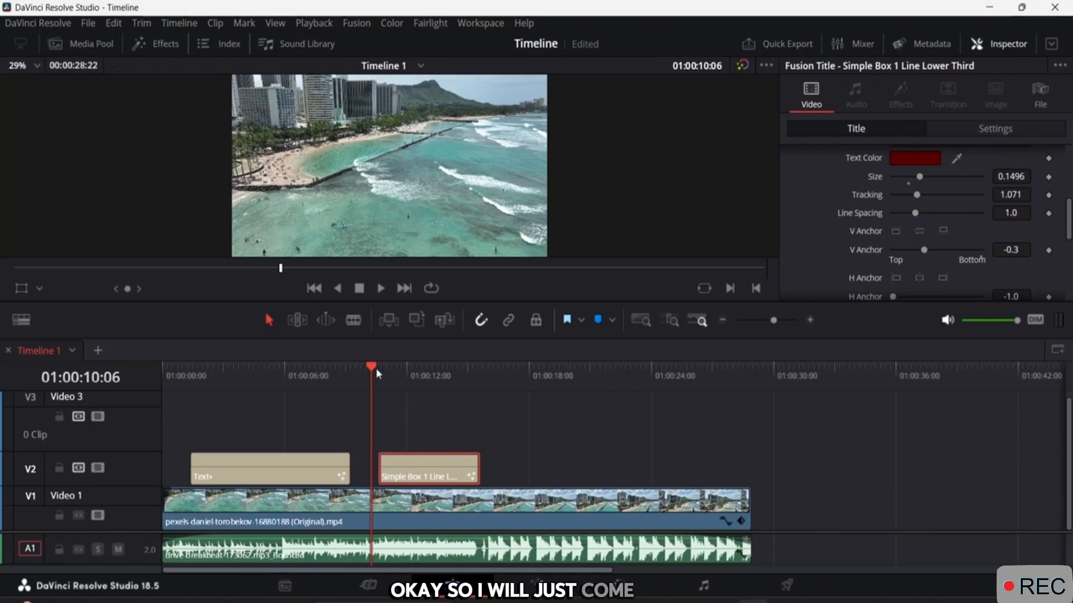
left_click_drag(373, 369, 407, 369)
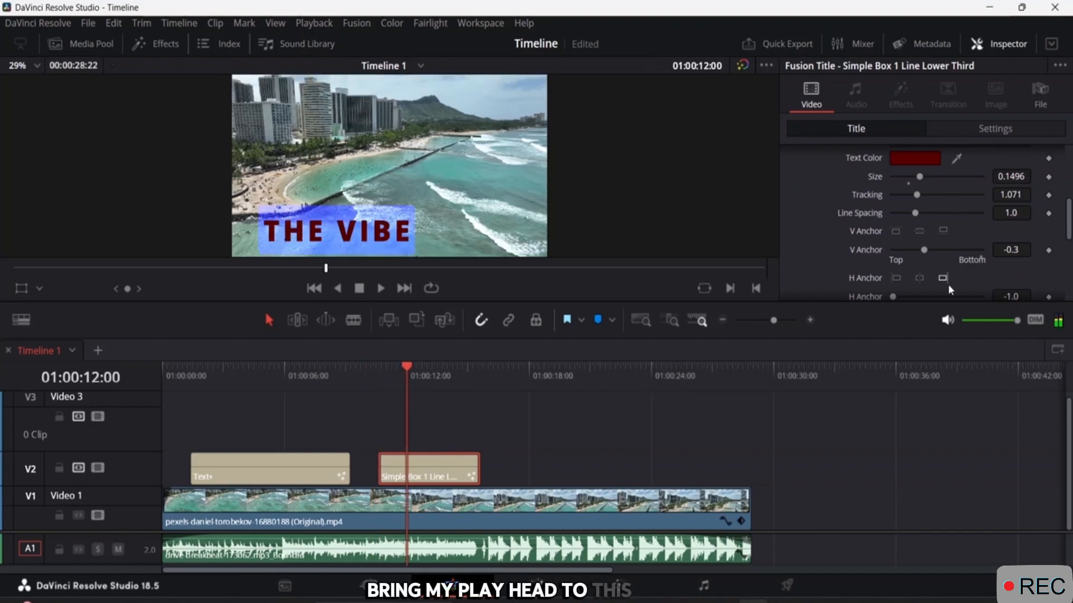
scroll(944, 230, "down", 3)
scroll(944, 228, "up", 8)
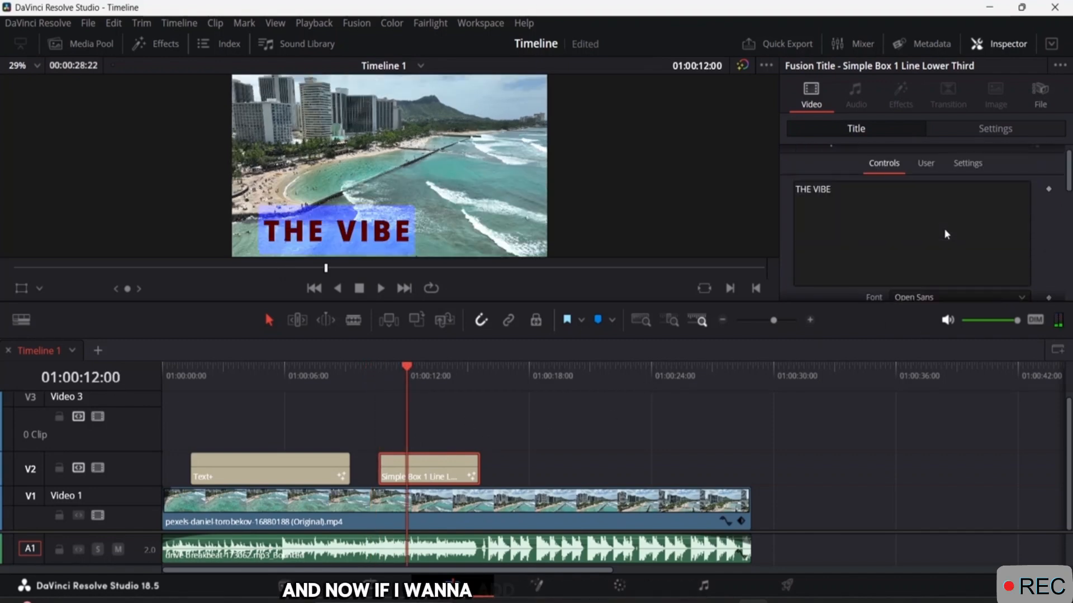
scroll(944, 228, "down", 3)
scroll(943, 228, "up", 5)
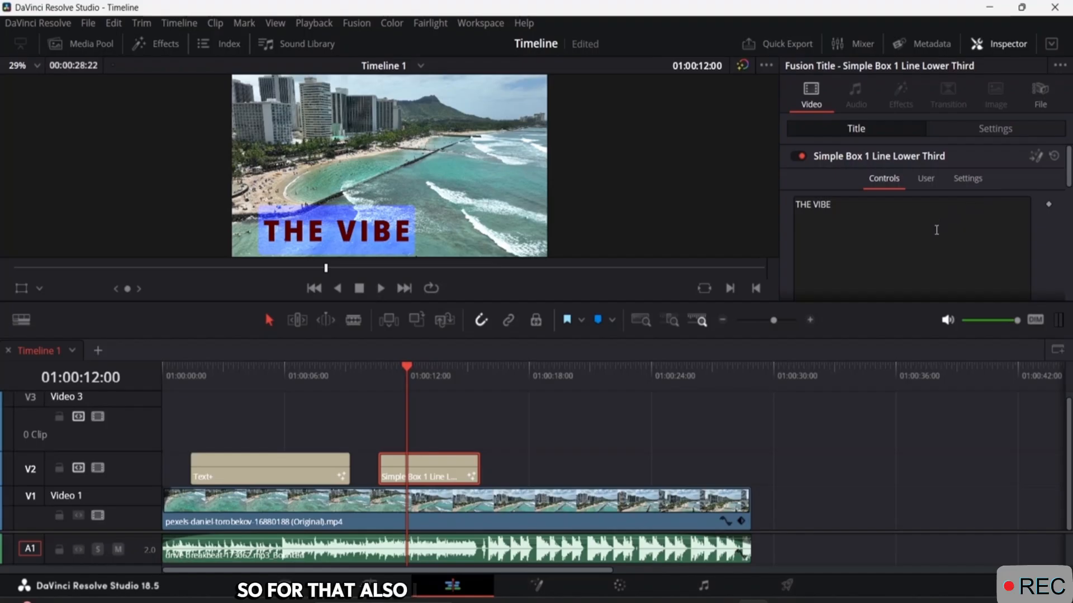
left_click(966, 186)
scroll(939, 195, "down", 2)
scroll(929, 172, "up", 1)
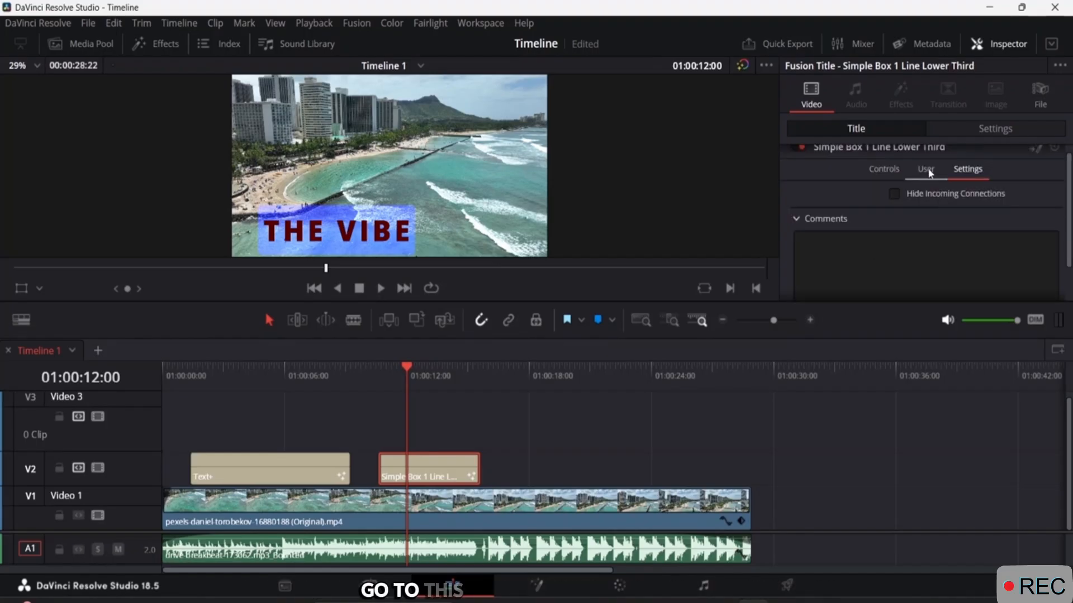
left_click(928, 169)
left_click(885, 169)
scroll(896, 203, "down", 3)
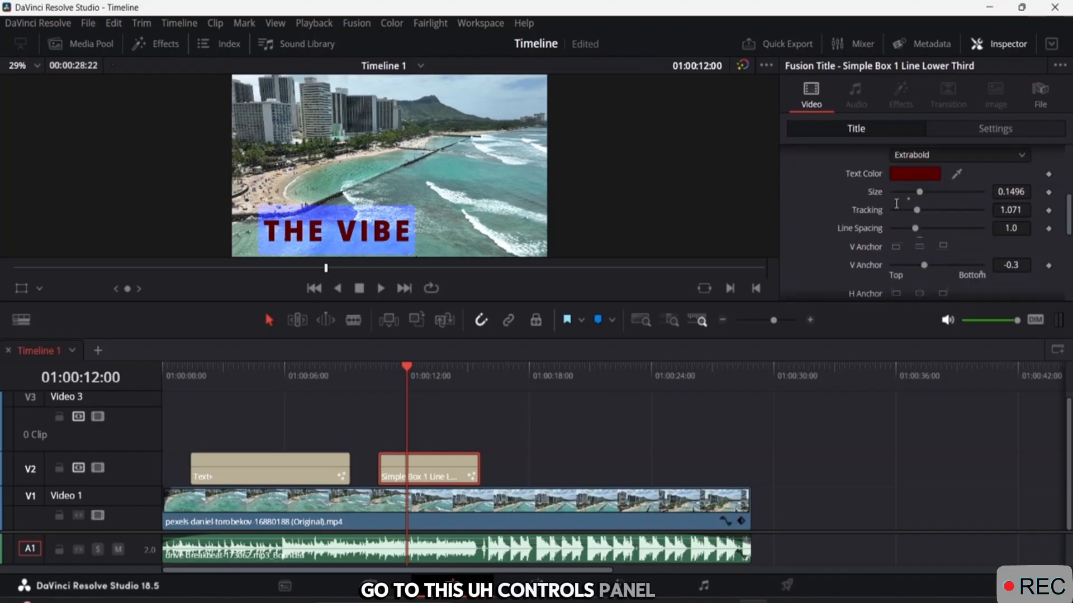
scroll(896, 204, "down", 5)
scroll(897, 208, "up", 2)
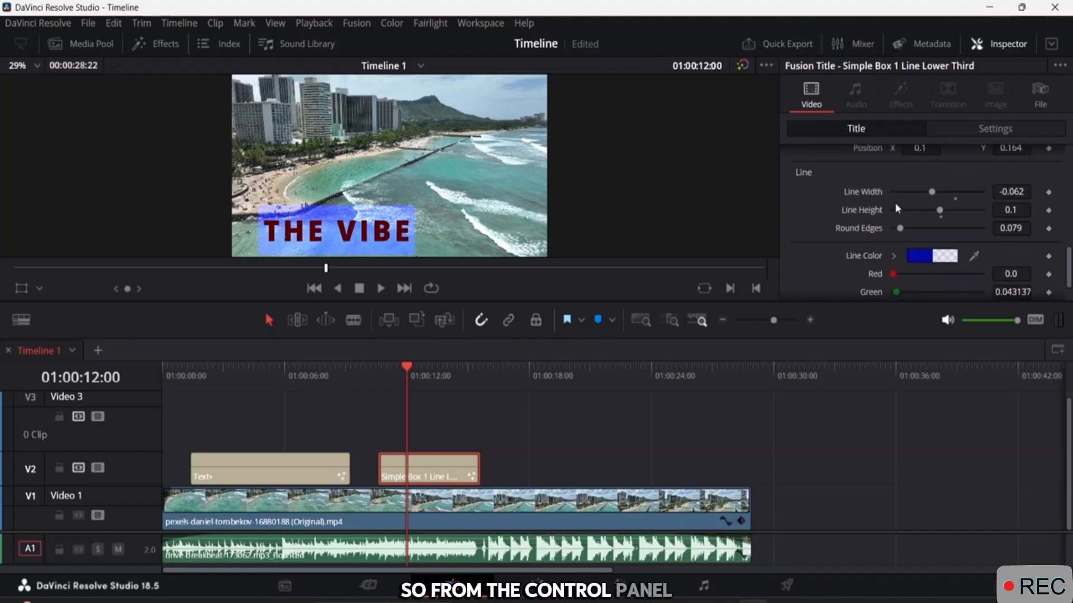
scroll(897, 208, "up", 4)
scroll(896, 207, "down", 4)
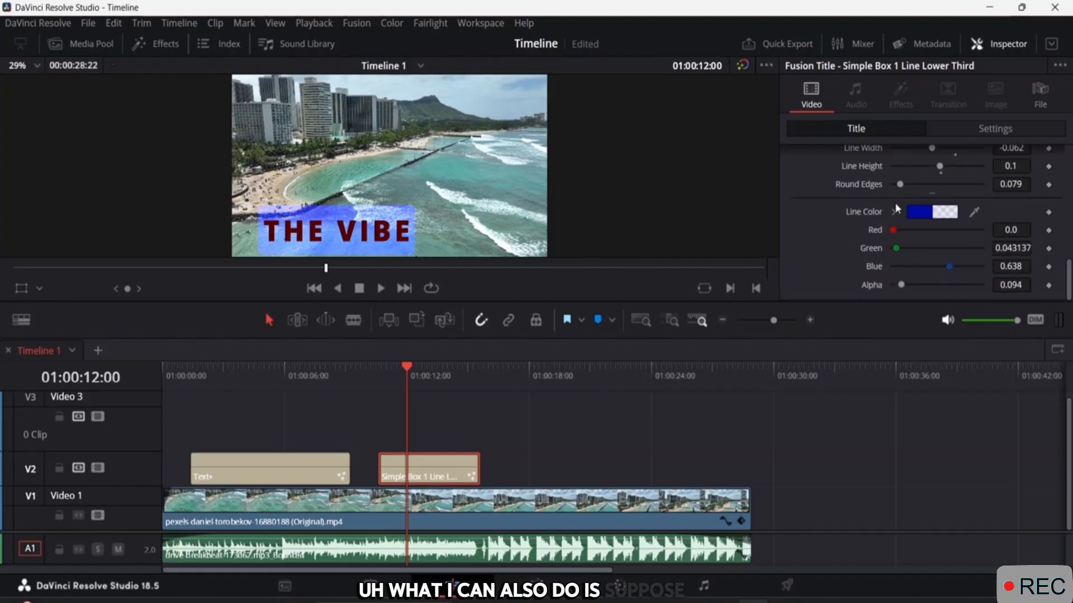
scroll(895, 206, "up", 2)
scroll(895, 206, "down", 1)
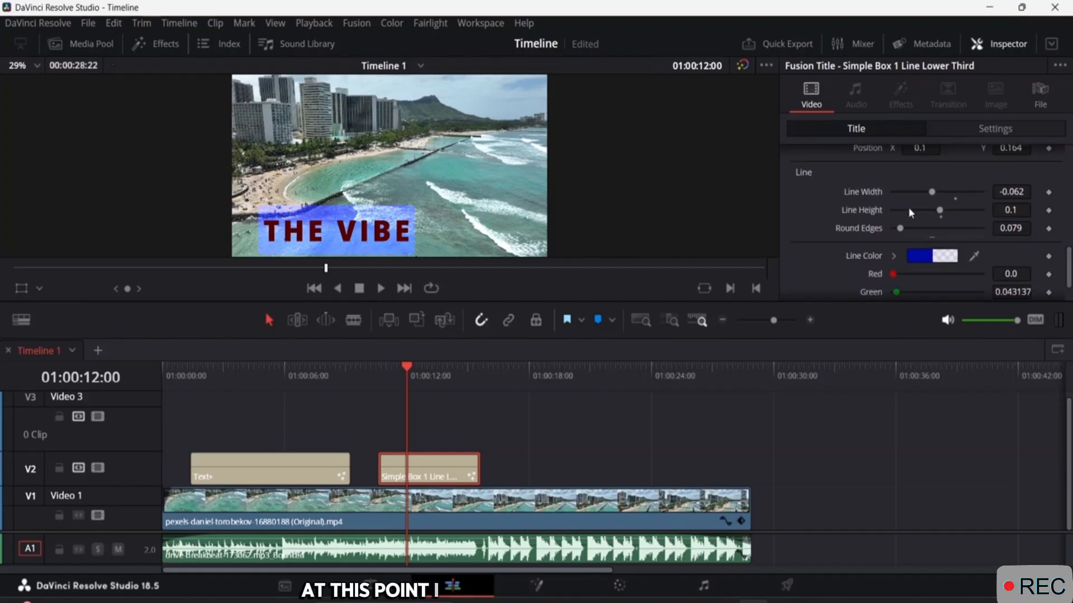
scroll(910, 209, "up", 3)
scroll(905, 246, "down", 3)
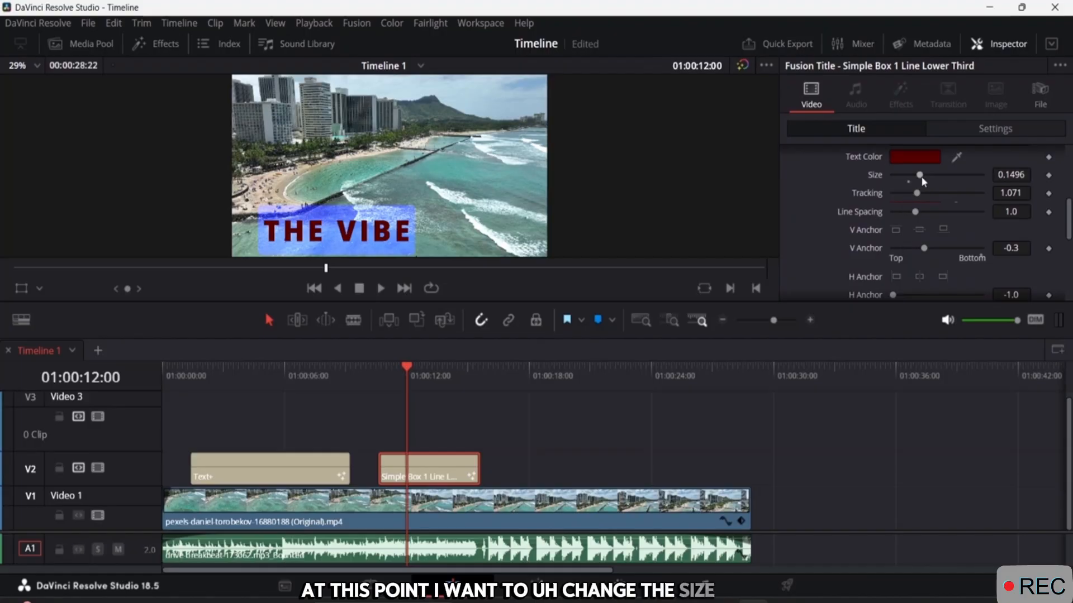
Step: Keyframe the THE VIBE lower third's text size at 0.1378 at 01:00:11:06 and at 0.2559 at 01:00:13:05
mouse_move(922, 178)
left_mouse_down()
mouse_move(942, 171)
mouse_move(914, 179)
mouse_move(931, 183)
mouse_move(917, 179)
left_mouse_up()
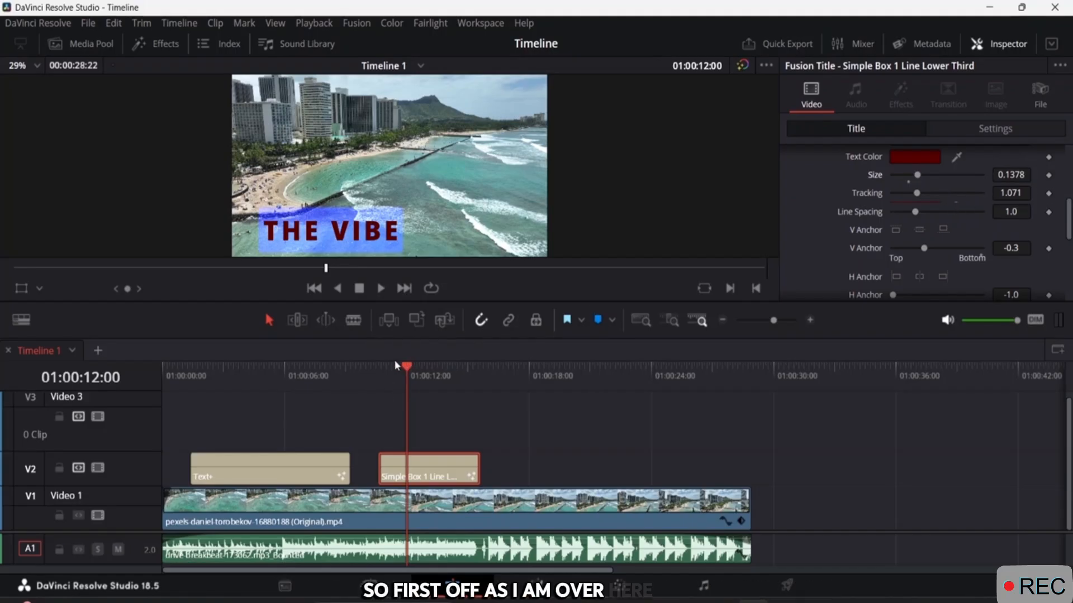
mouse_move(404, 369)
left_mouse_down()
mouse_move(387, 364)
mouse_move(393, 370)
left_mouse_up()
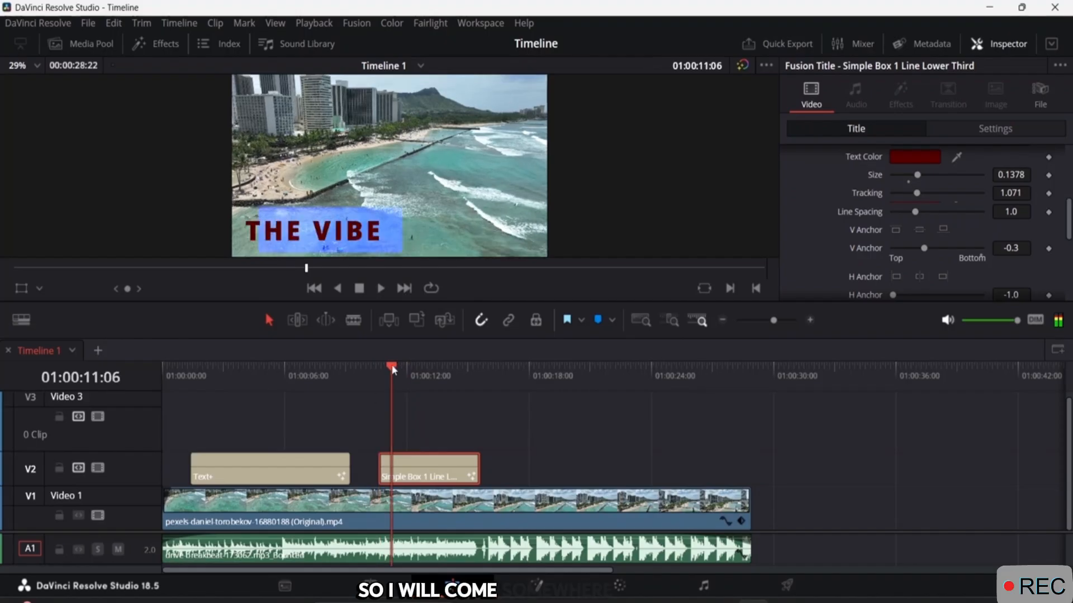
left_click(1049, 176)
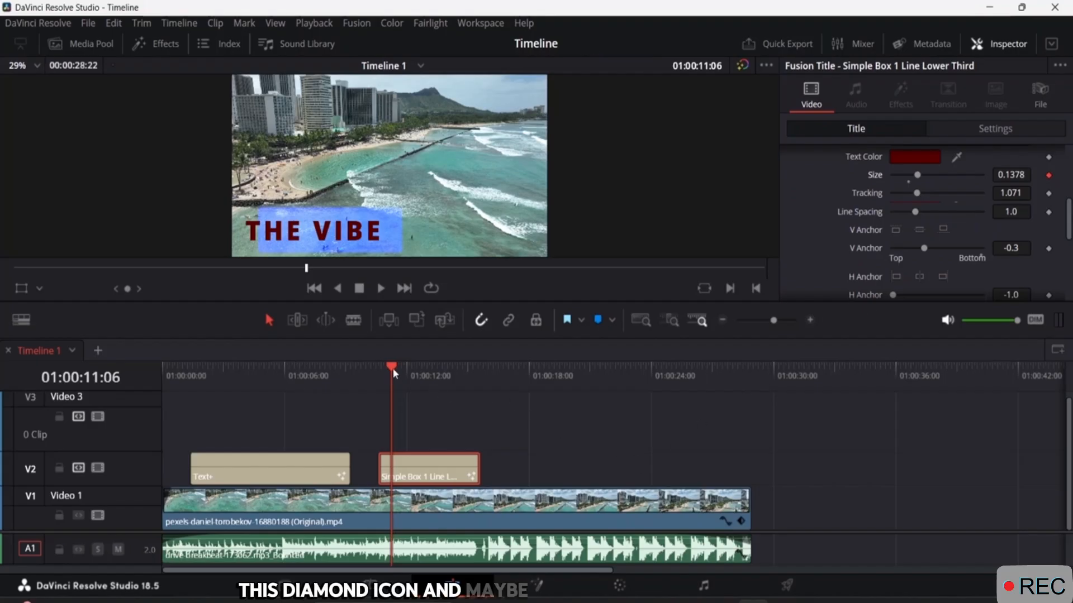
left_click_drag(392, 368, 431, 367)
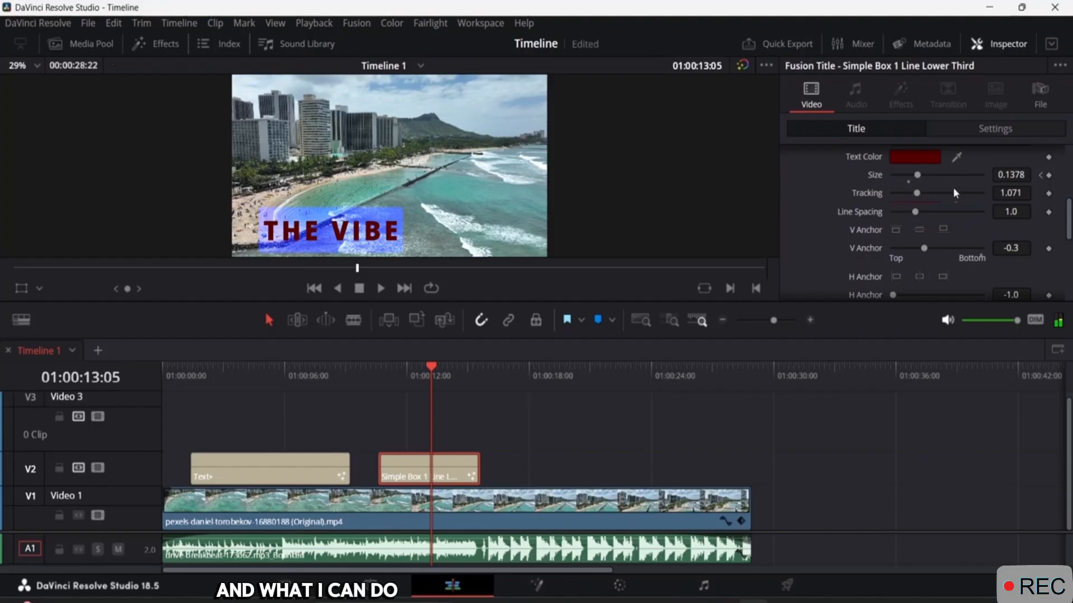
left_click_drag(919, 175, 938, 176)
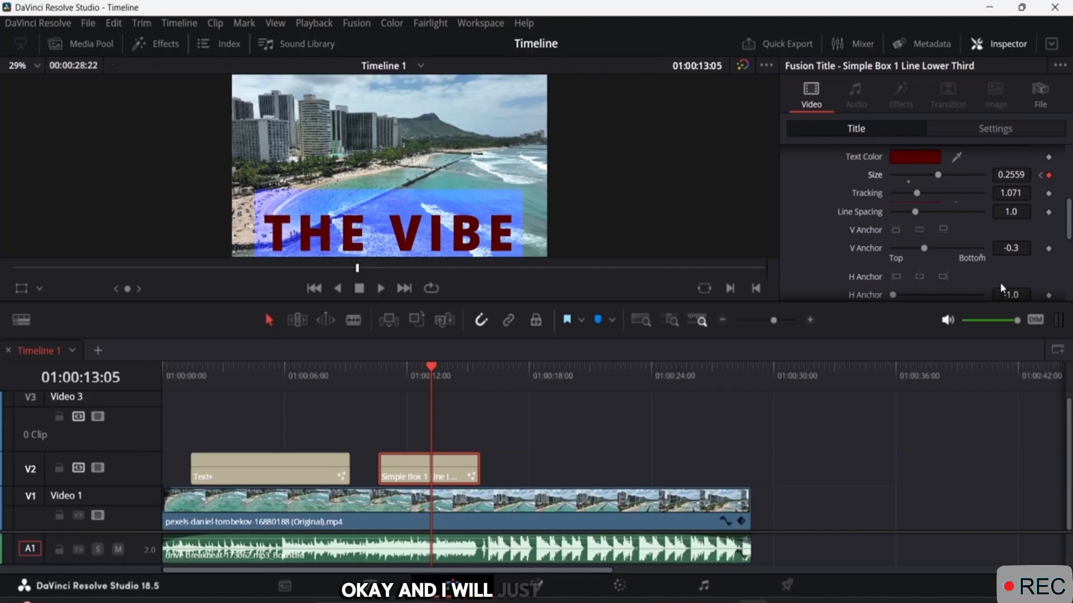
Step: Play the timeline from 01:00:10:15 to about 01:00:16:02 to check the lower third's size animation
left_click_drag(433, 367, 390, 367)
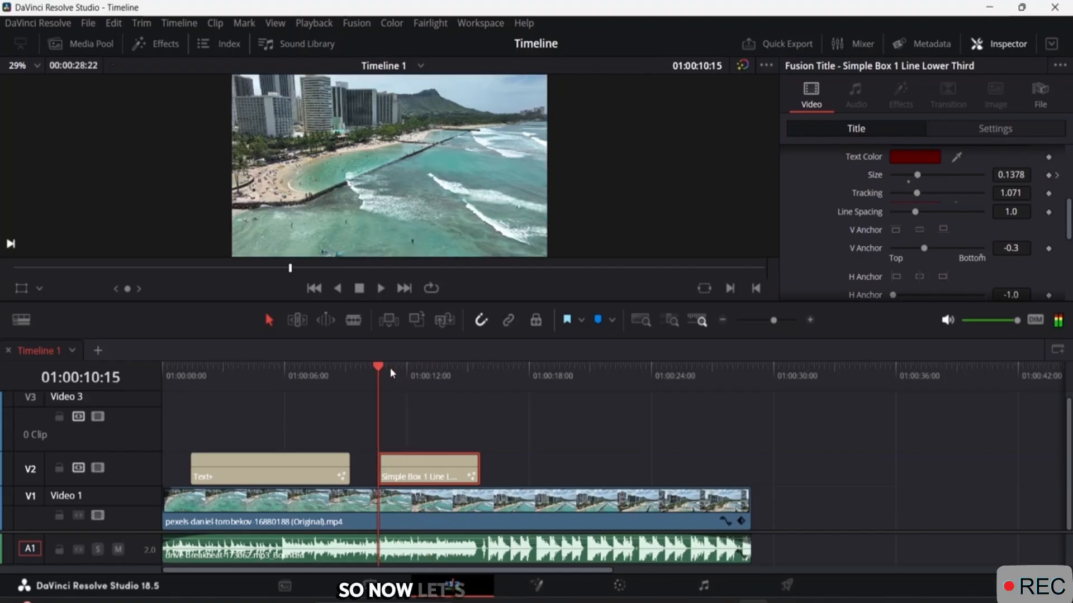
key("space")
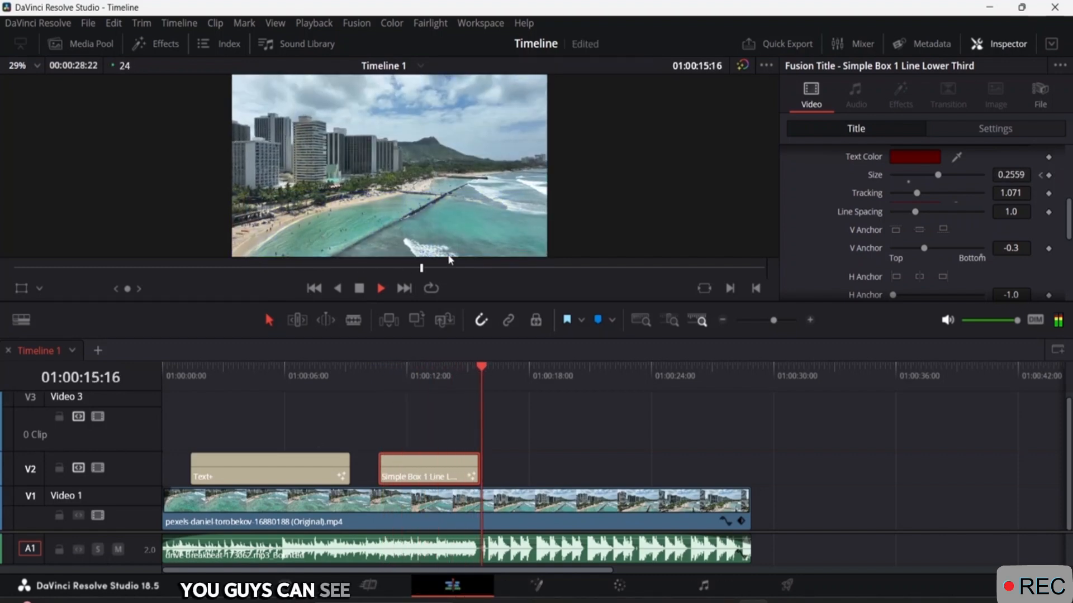
key("space")
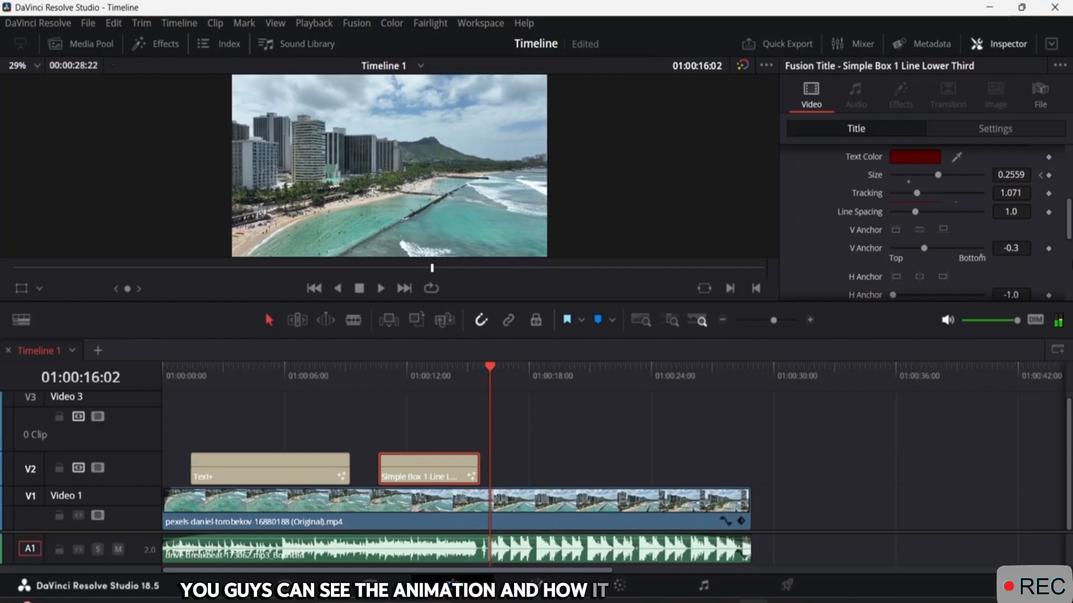
Step: At 01:00:10:15, keep the lower third's text color at dark red #550000 and add a text color keyframe
scroll(991, 263, "down", 10)
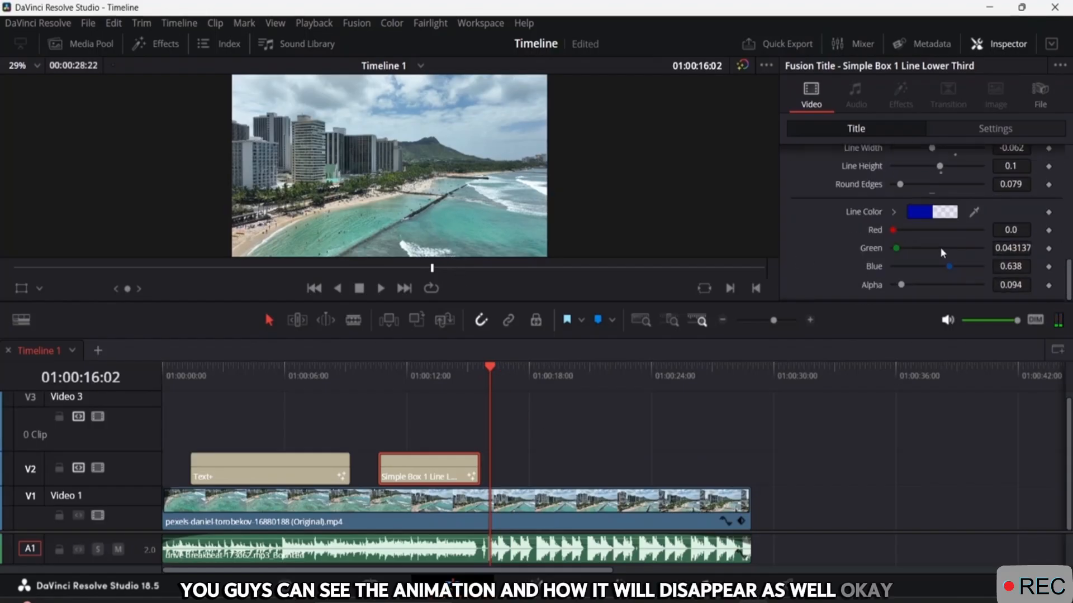
left_click(386, 368)
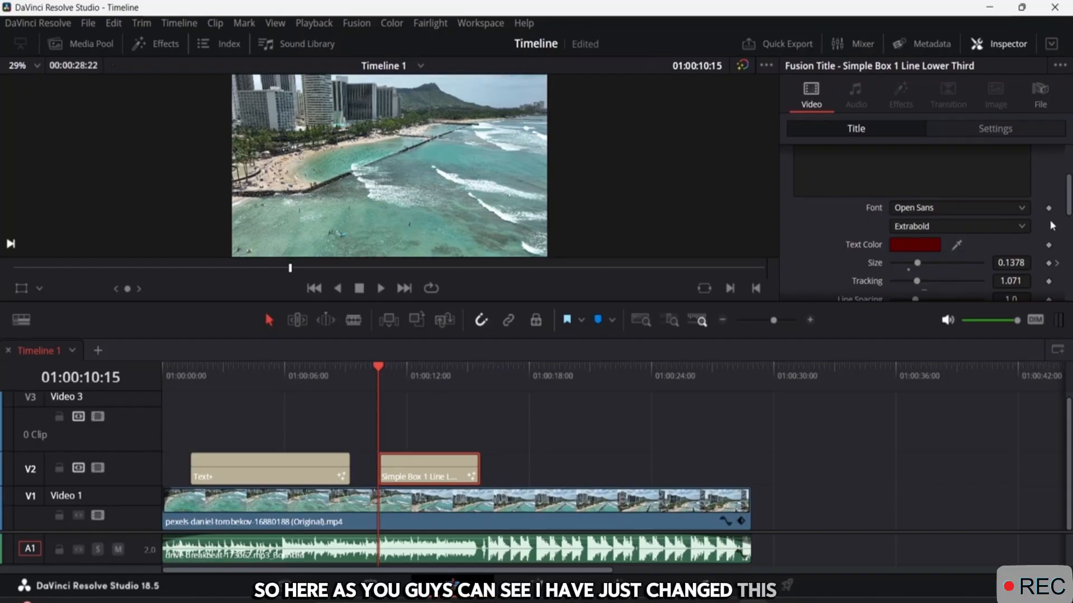
scroll(1034, 234, "down", 5)
scroll(1037, 216, "down", 4)
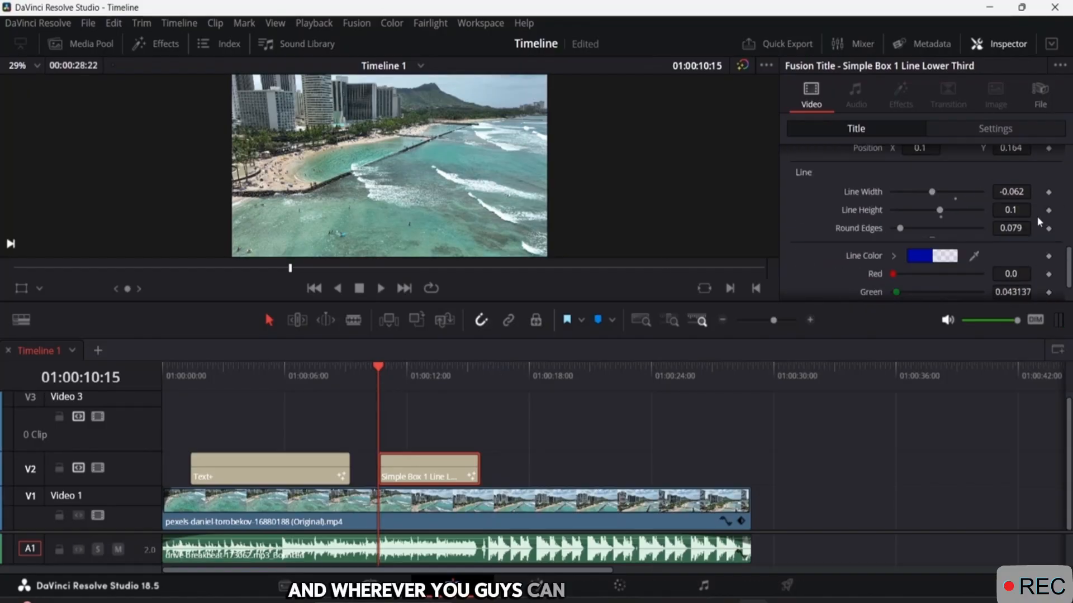
scroll(1052, 228, "up", 7)
scroll(1050, 223, "up", 3)
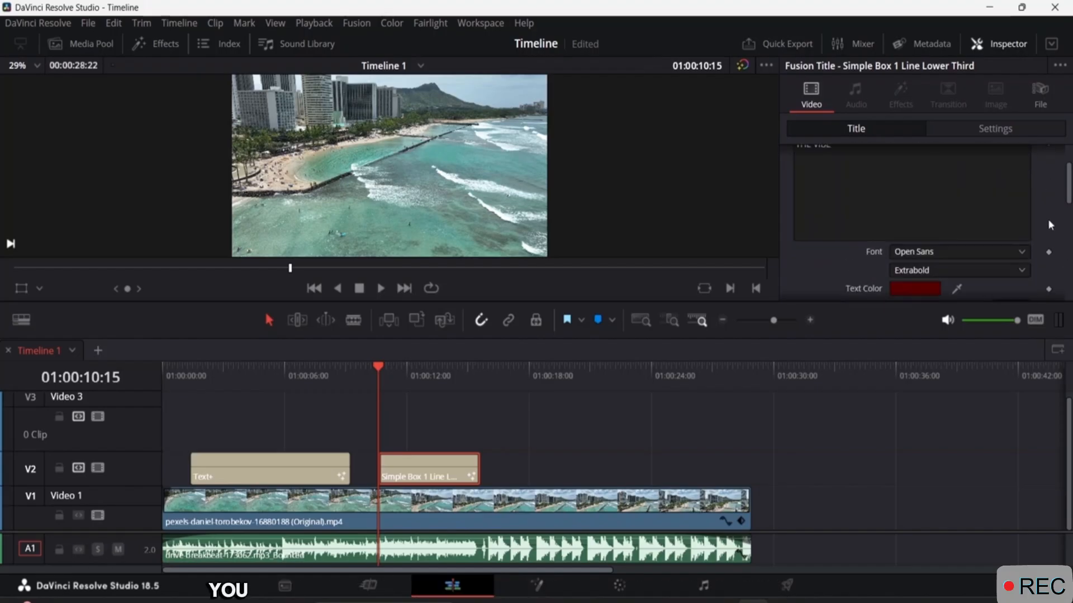
scroll(1045, 221, "down", 2)
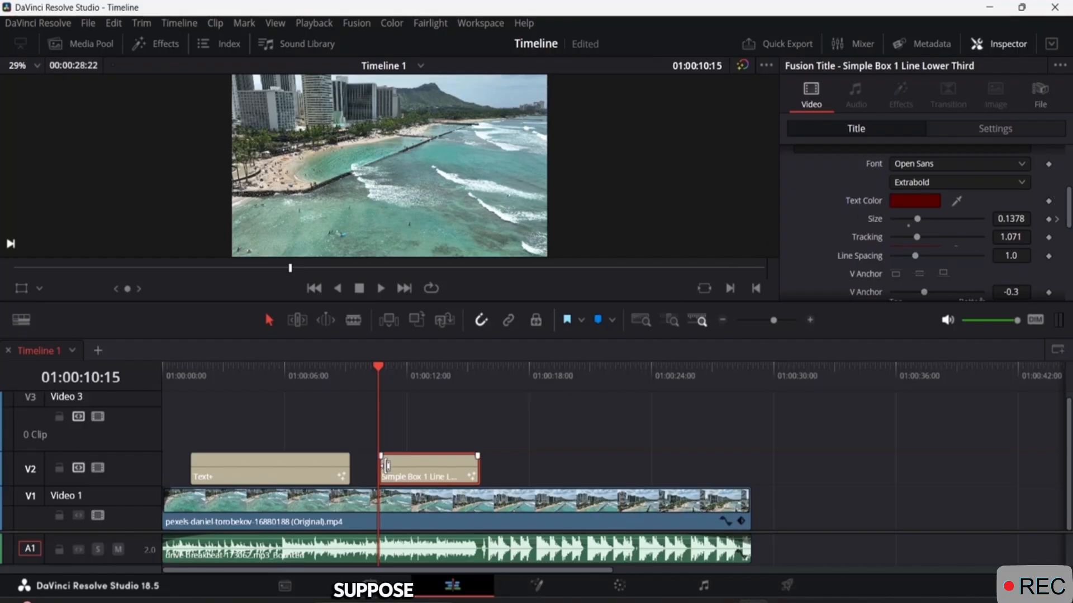
left_click(911, 202)
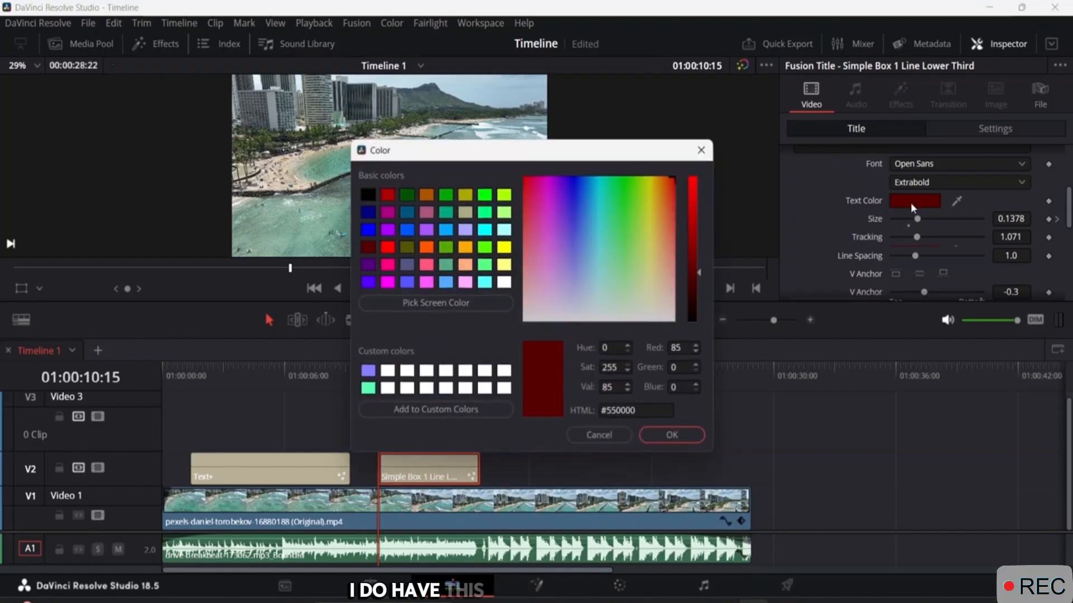
left_click(672, 435)
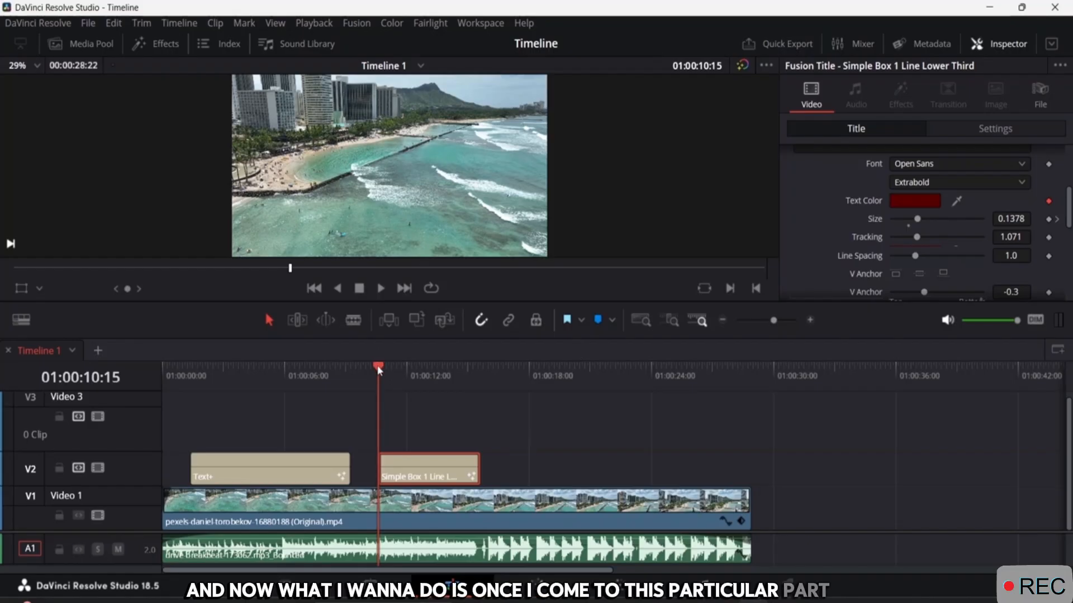
Step: At 01:00:12:19, set the THE VIBE lower third's text color to dark blue #002155 as a second color keyframe
left_click(404, 443)
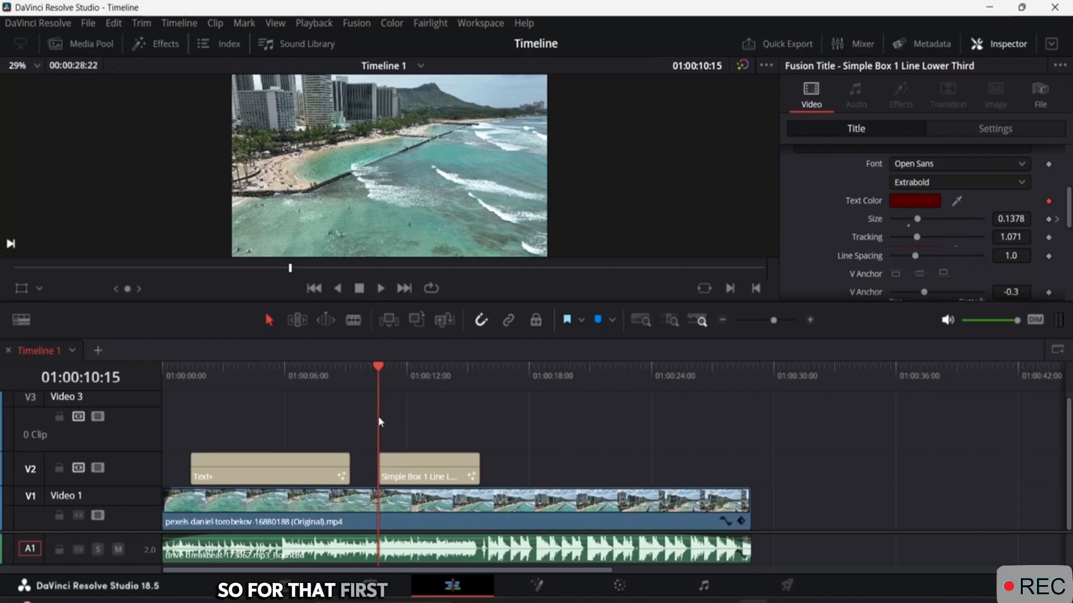
left_click_drag(379, 369, 394, 369)
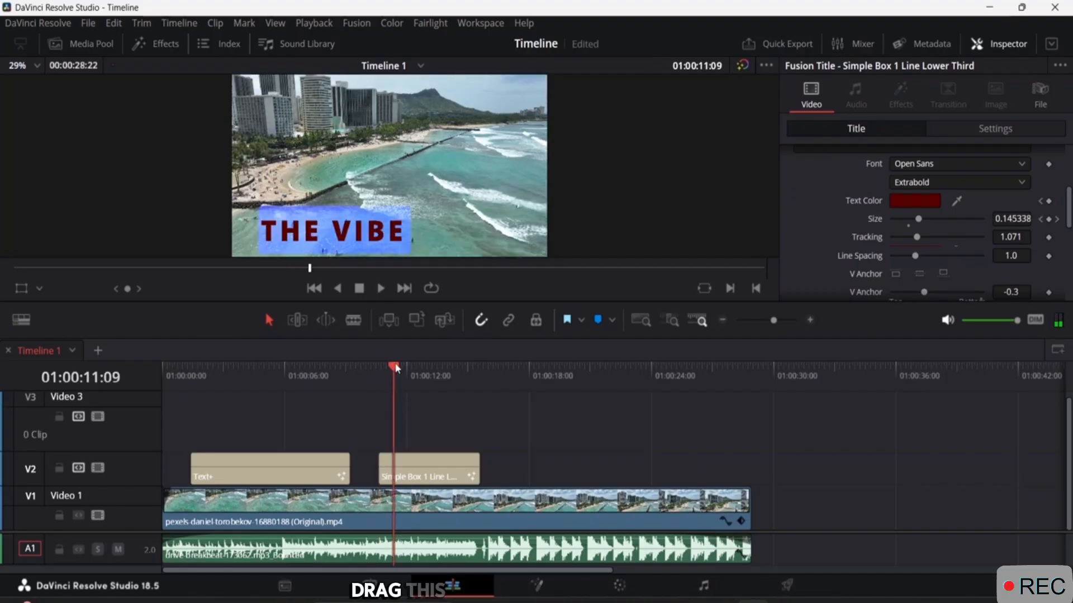
left_click_drag(395, 368, 424, 370)
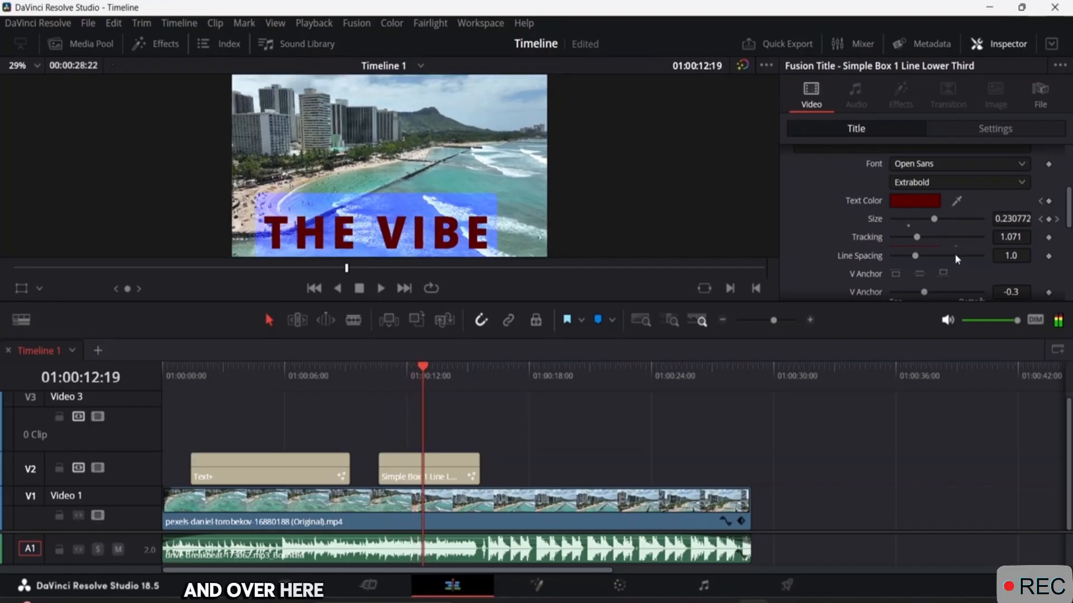
left_click(915, 202)
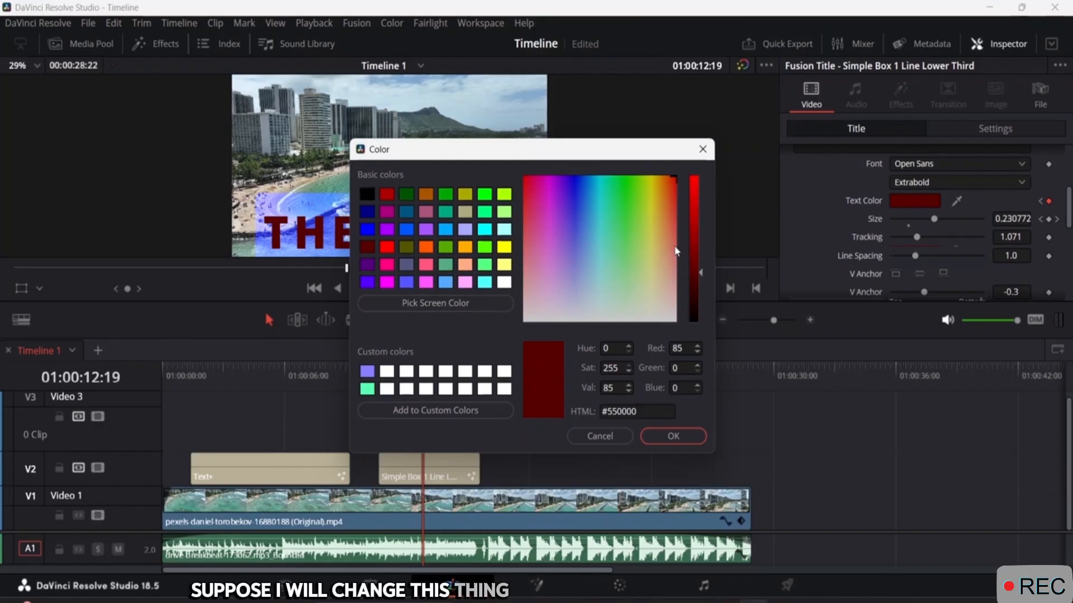
left_click_drag(676, 251, 584, 175)
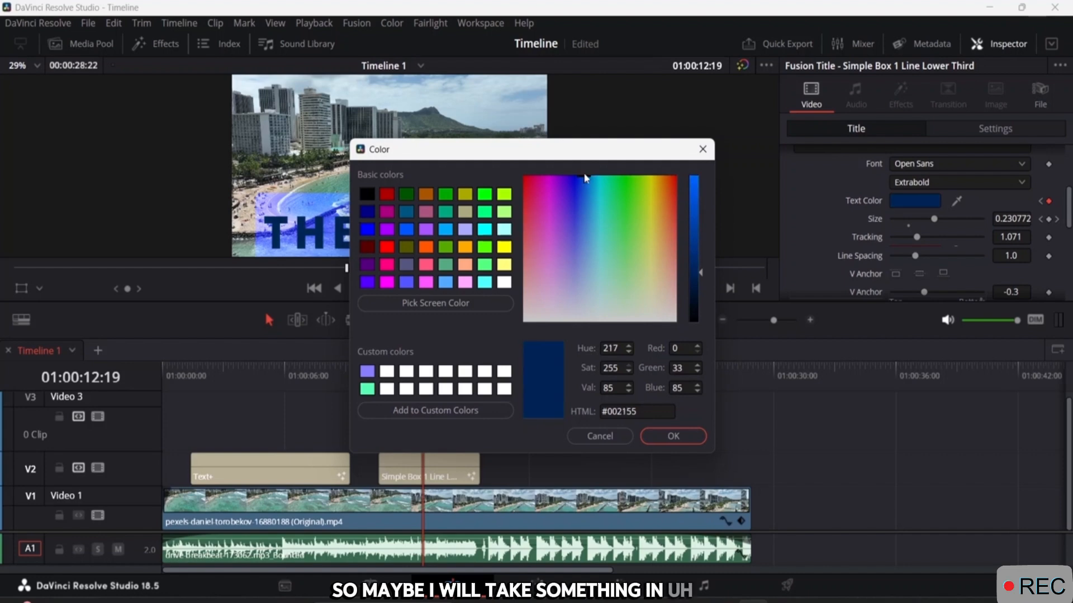
left_click(676, 437)
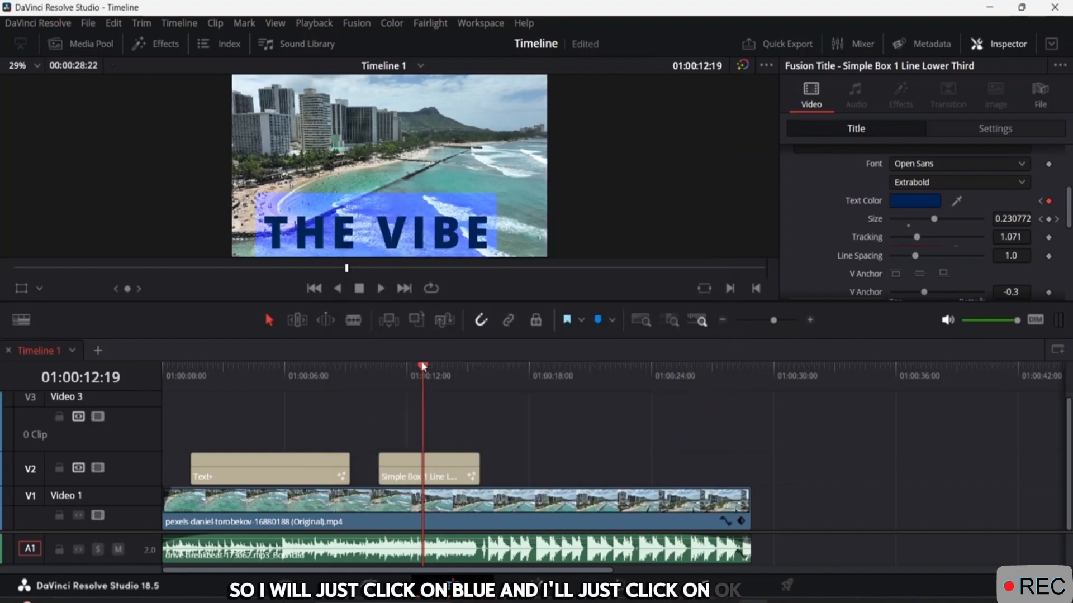
Step: Play the timeline from just before the lower third to about 01:00:14:09 to check its text color animation
left_click_drag(423, 366, 359, 358)
key("space")
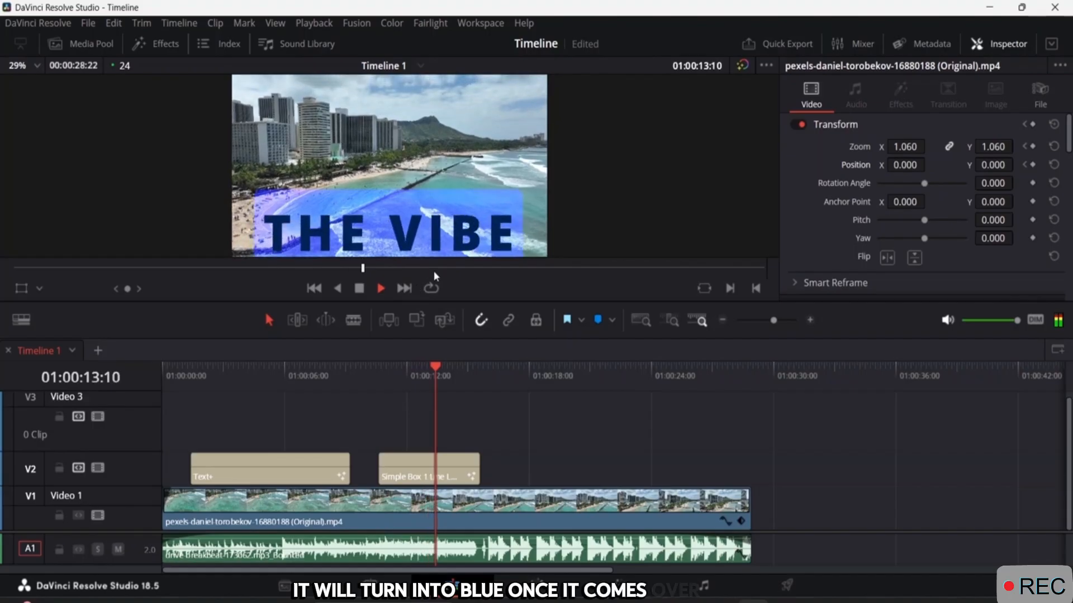
key("space")
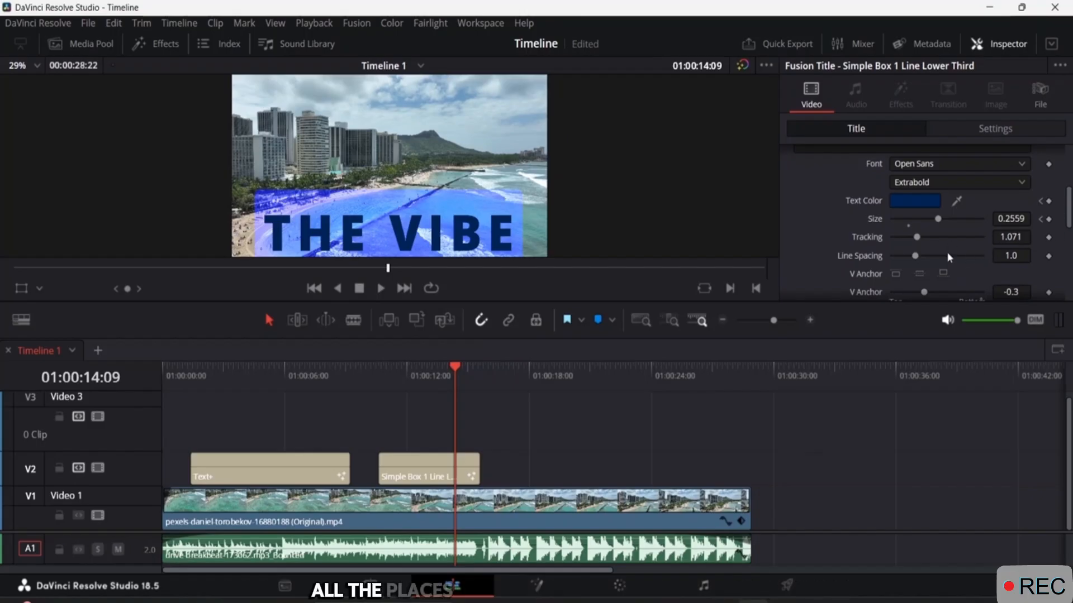
Step: Examine which lower third parameters can be keyframed, and step back through the text color keyframes to 01:00:10:15
scroll(948, 254, "down", 4)
scroll(946, 257, "down", 3)
scroll(1038, 256, "up", 2)
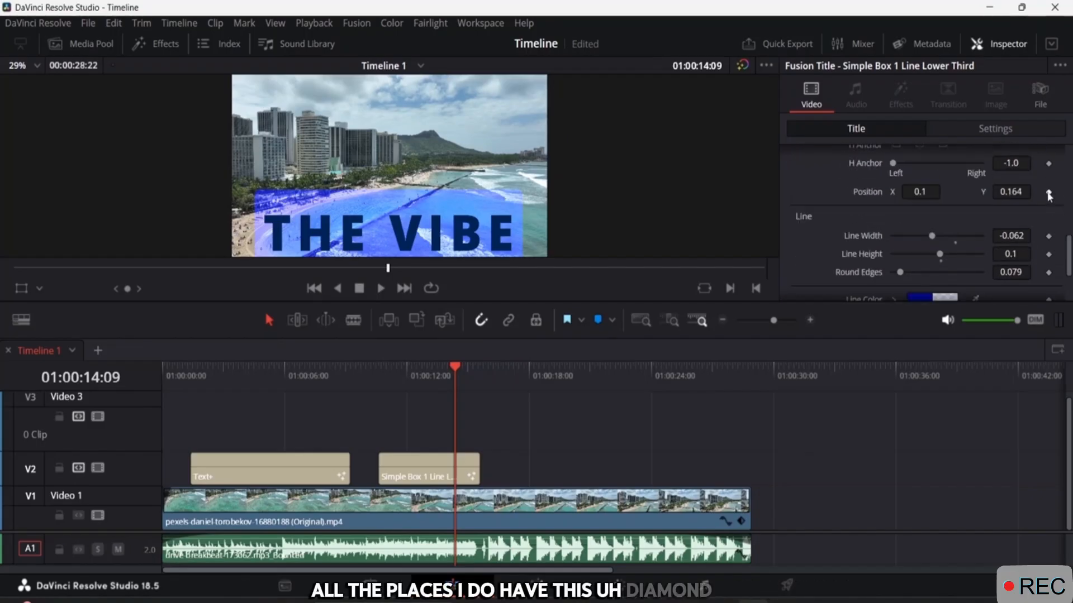
scroll(1052, 187, "up", 6)
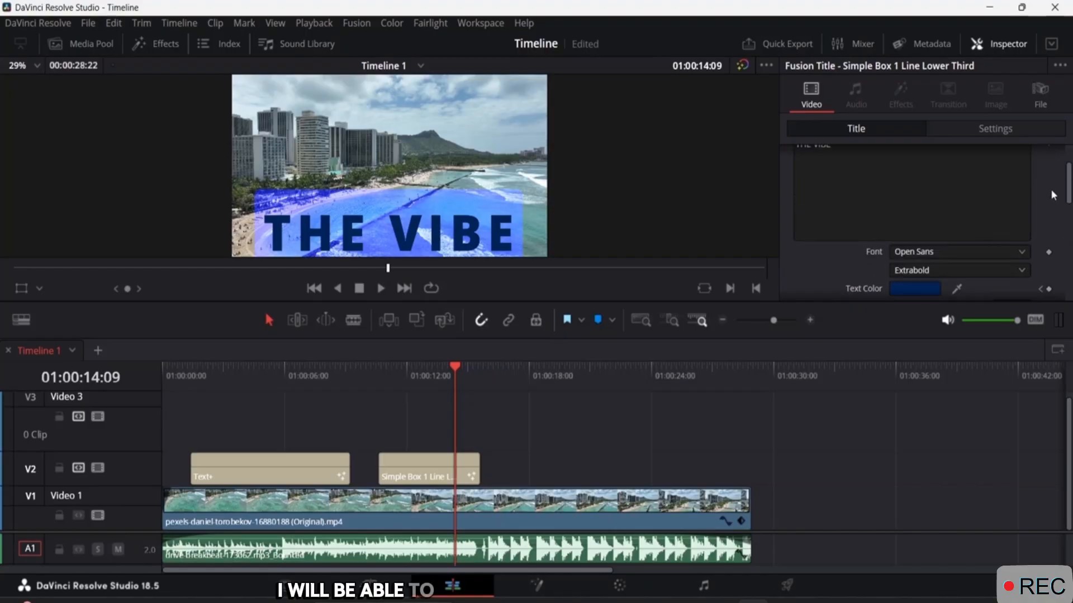
scroll(1050, 201, "down", 6)
scroll(1046, 220, "up", 3)
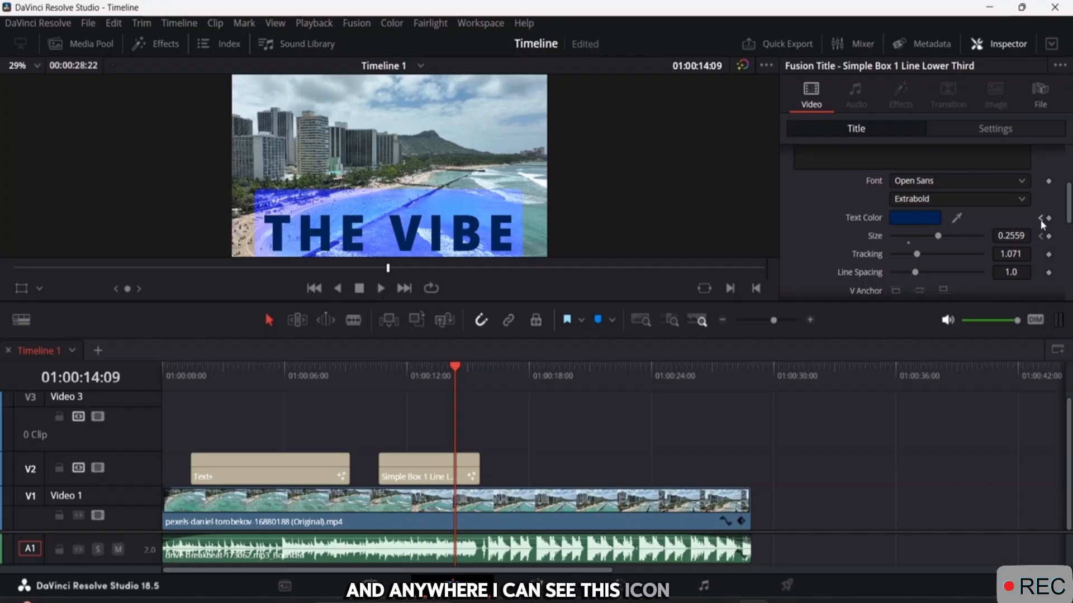
left_click(1041, 220)
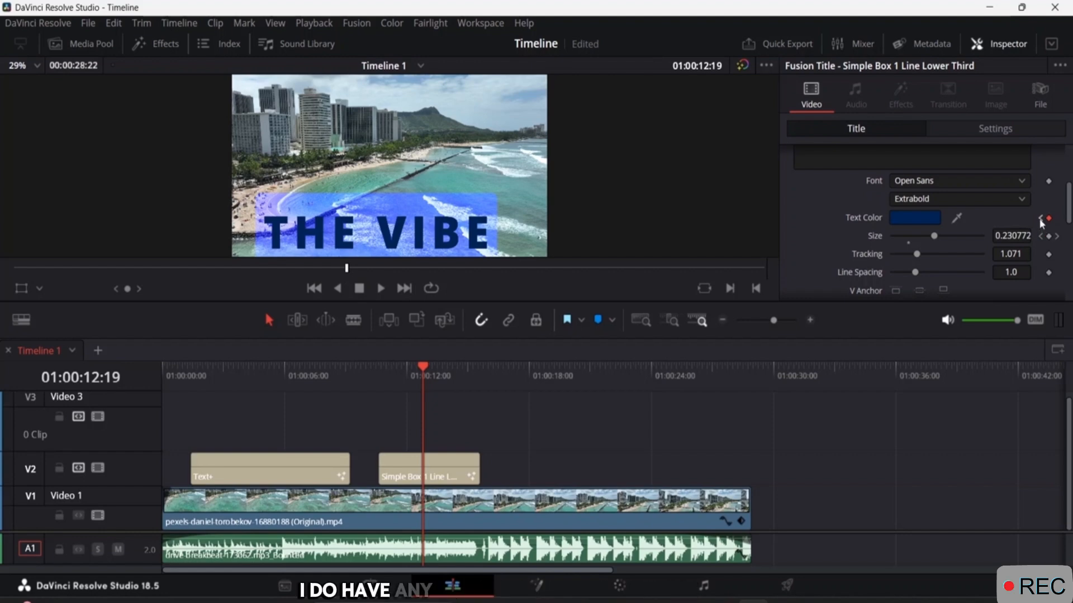
left_click(1040, 218)
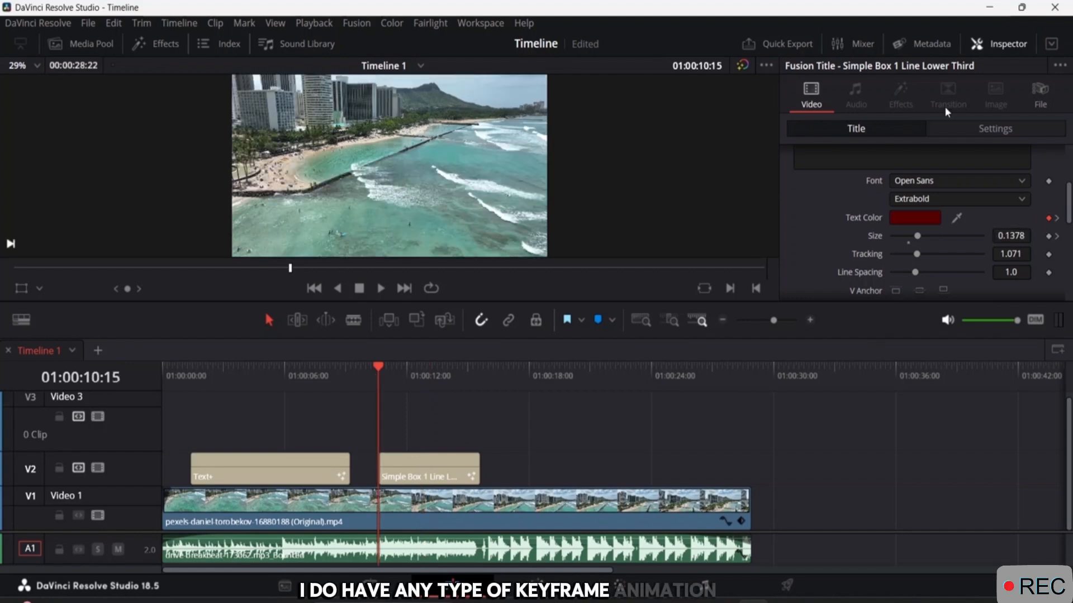
Step: Expand the inspector to full height and show the THE VIBE lower third's parameters from the text field onward
left_click(1050, 44)
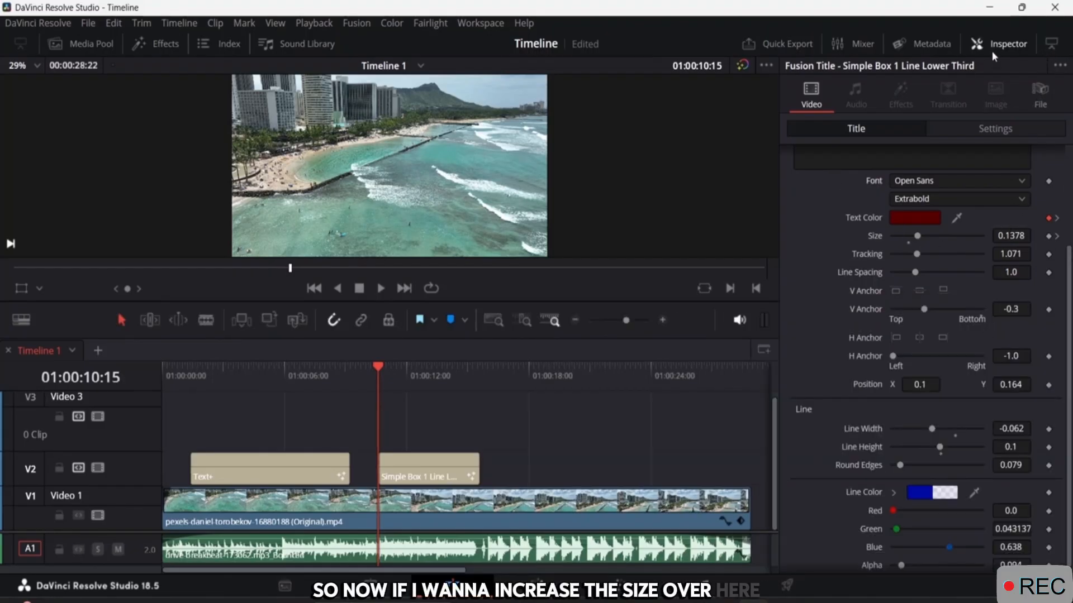
left_click(1059, 66)
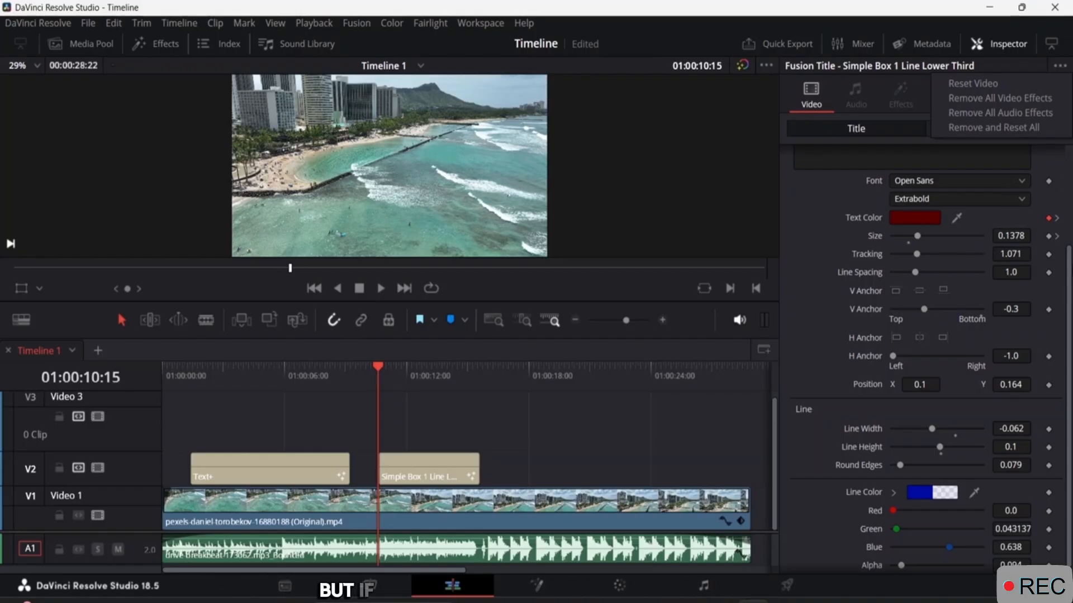
left_click_drag(1068, 273, 1070, 175)
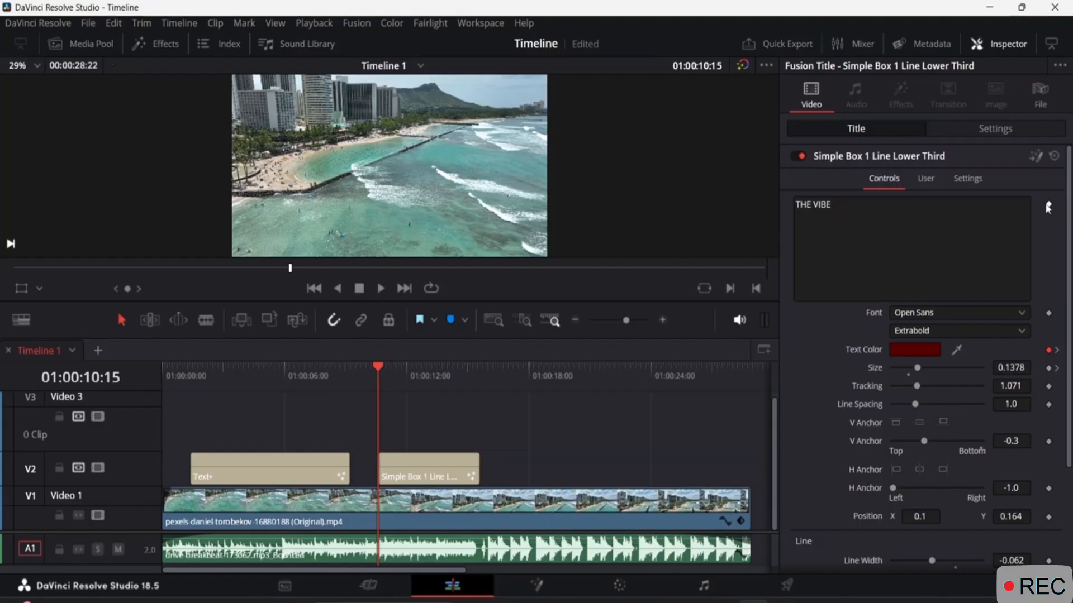
Step: Select the beach clip, play the timeline from the start to about 01:00:17:13, and examine the clip's video parameters
left_click(684, 498)
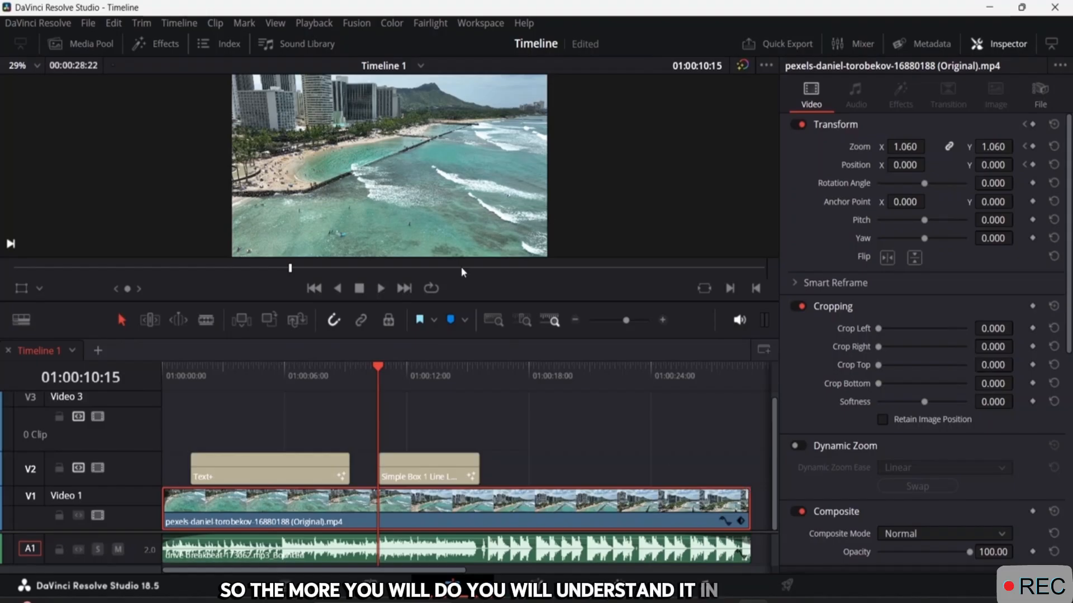
left_click_drag(373, 367, 142, 377)
key("space")
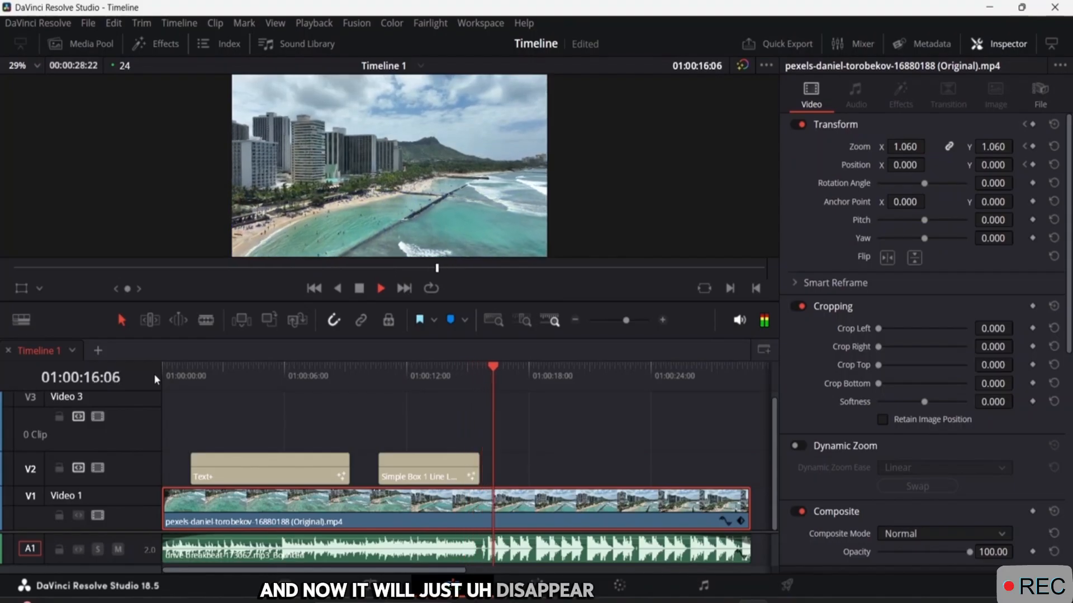
key("space")
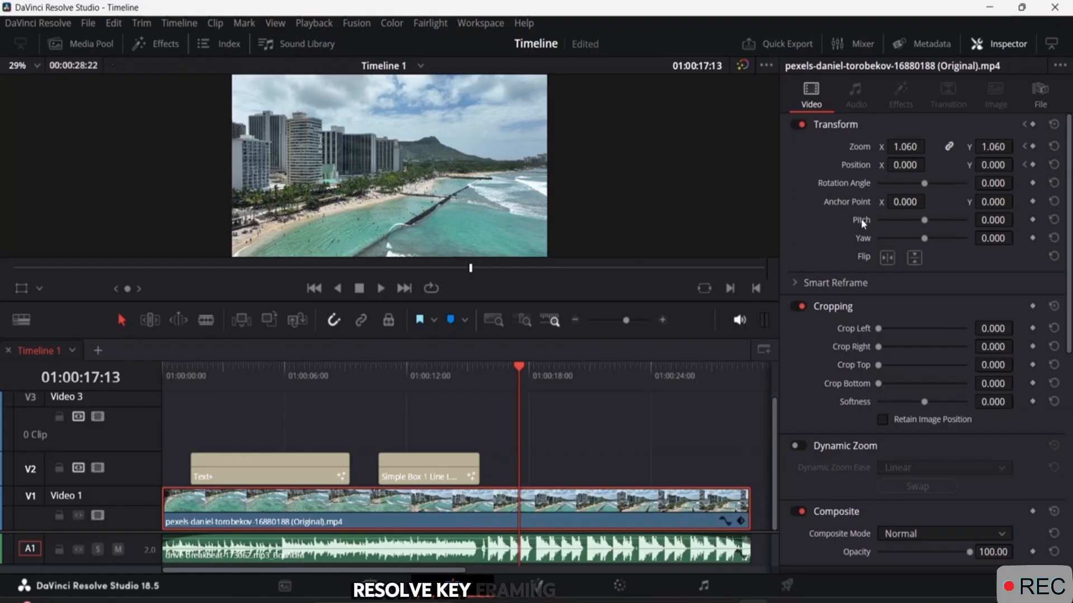
scroll(917, 375, "down", 5)
scroll(894, 349, "down", 4)
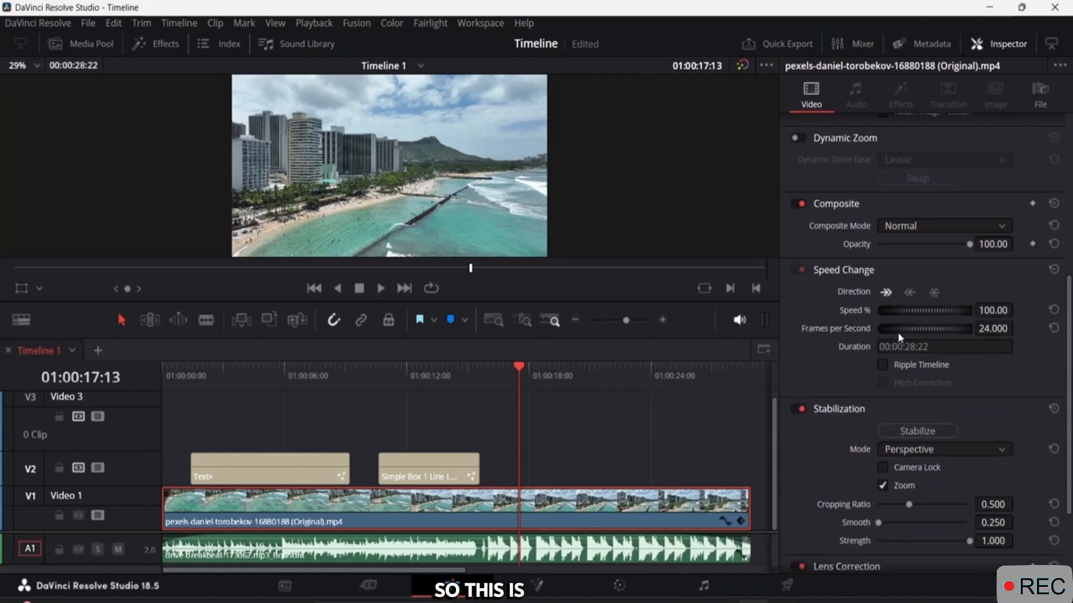
scroll(844, 304, "up", 9)
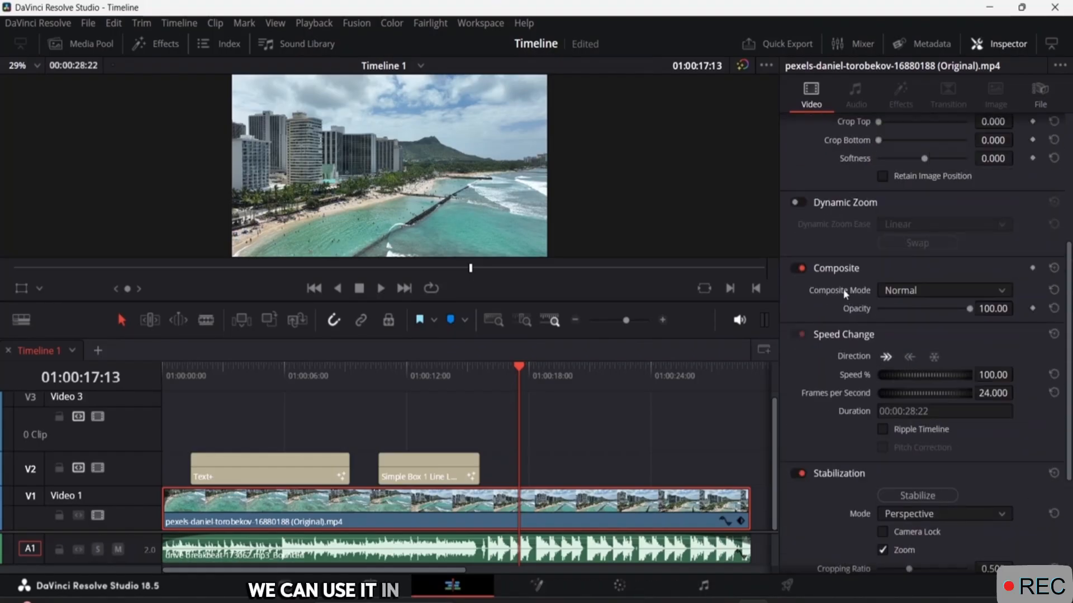
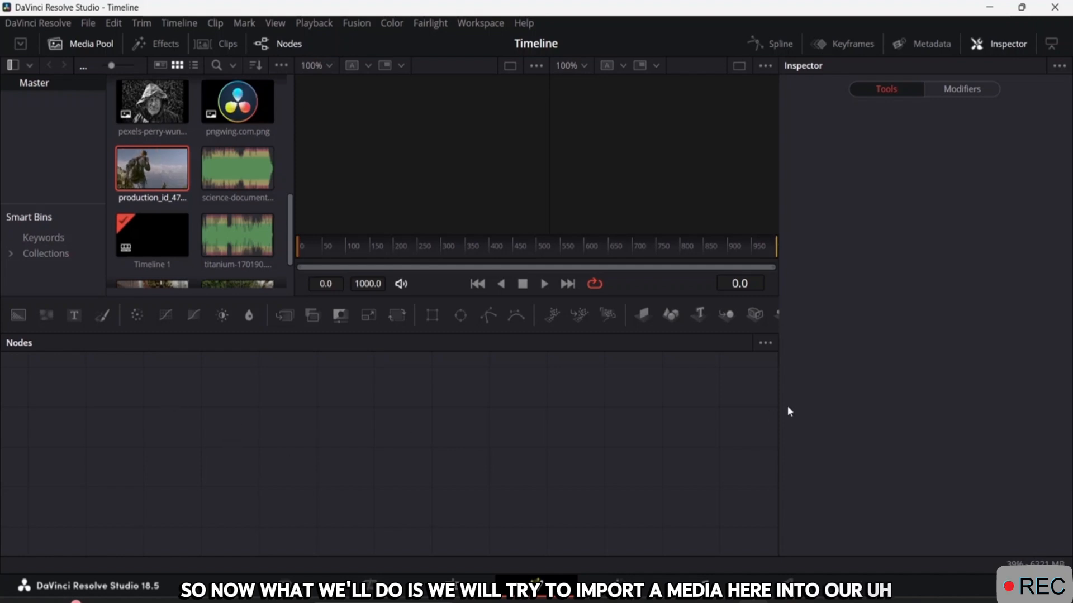
left_click_drag(147, 165, 242, 439)
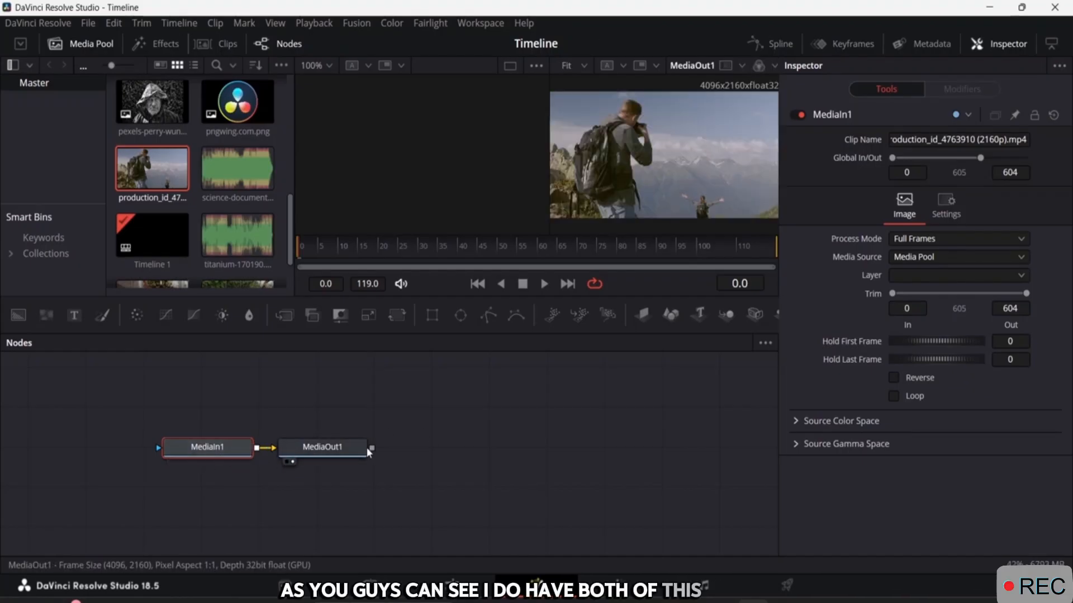
left_click_drag(359, 449, 668, 443)
left_click(668, 443)
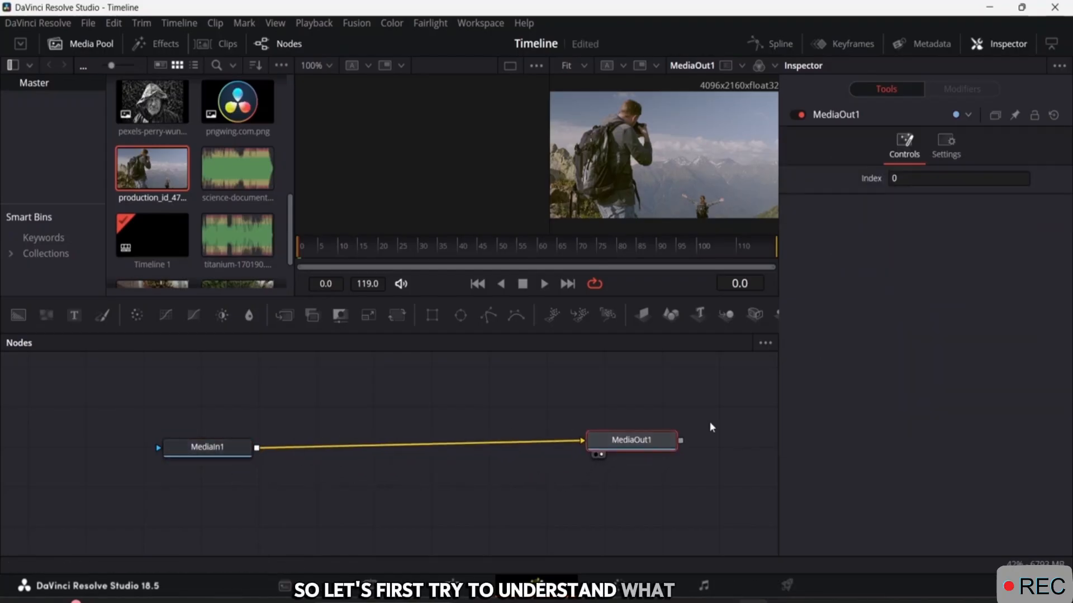
left_click_drag(668, 440, 670, 447)
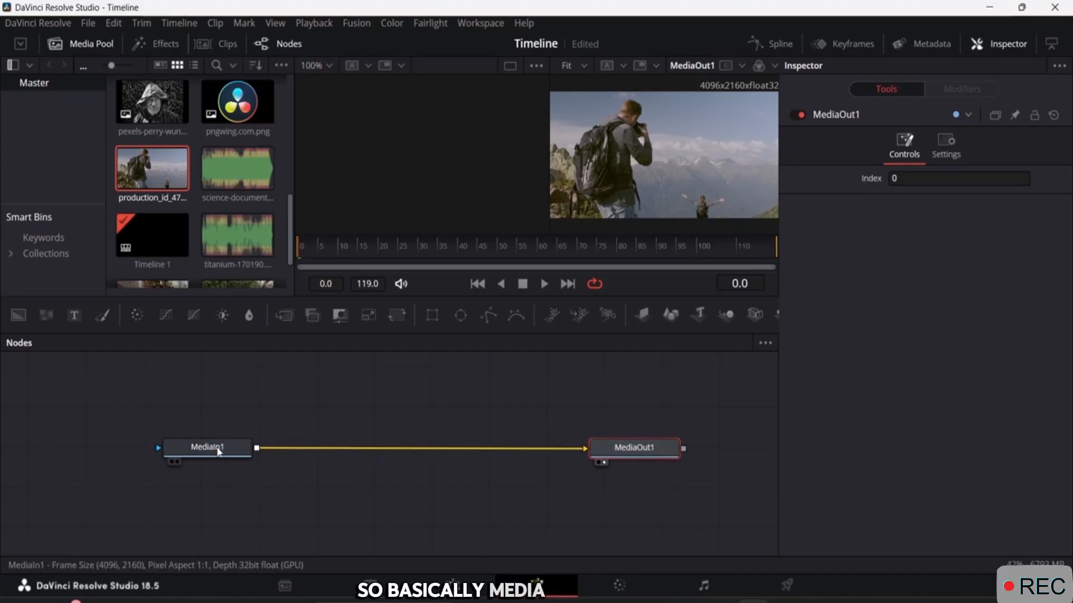
Step: Toggle MediaIn1 on and off in the first and second viewers, display it in both, and widen the second viewer slightly
mouse_move(219, 451)
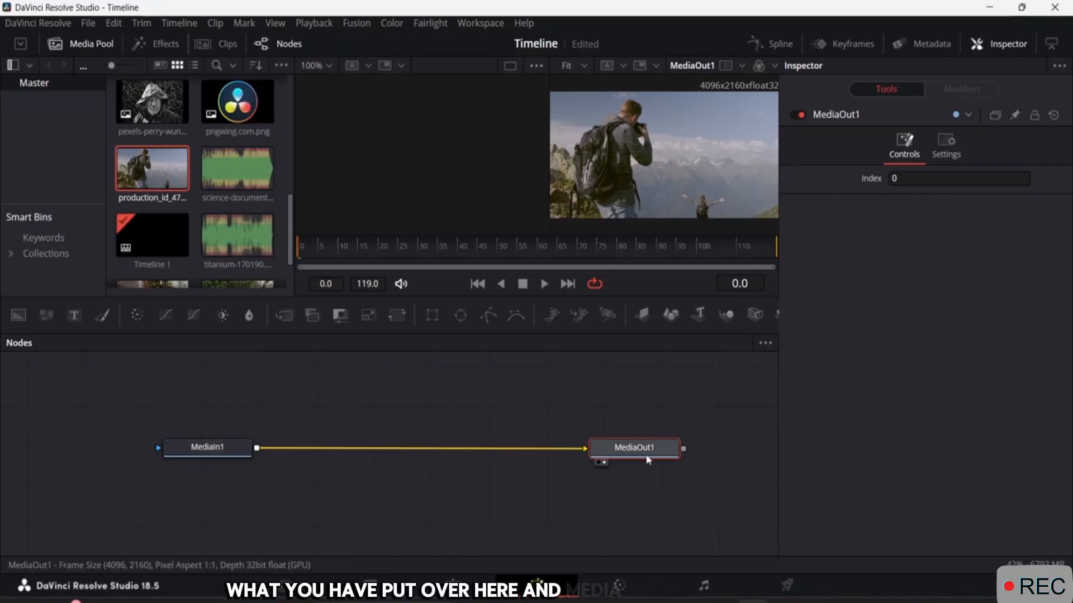
mouse_move(646, 456)
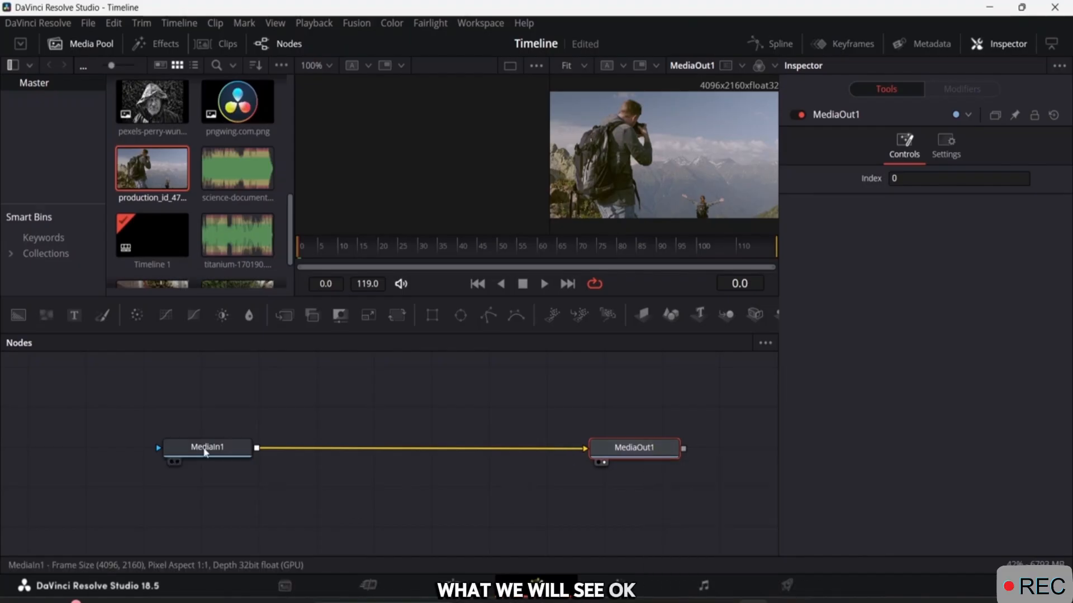
left_click(208, 449)
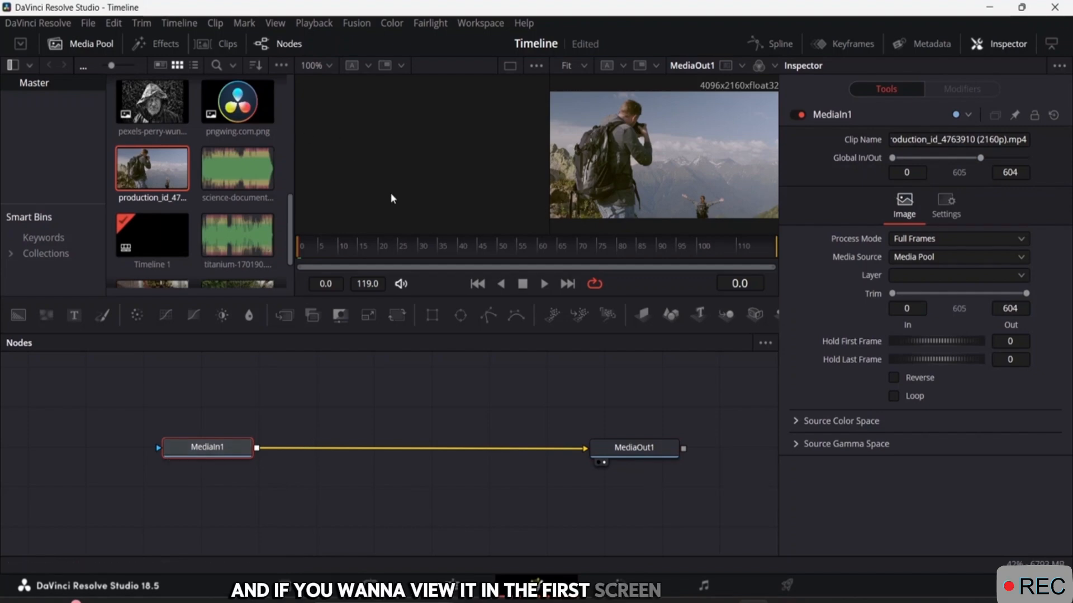
key("1")
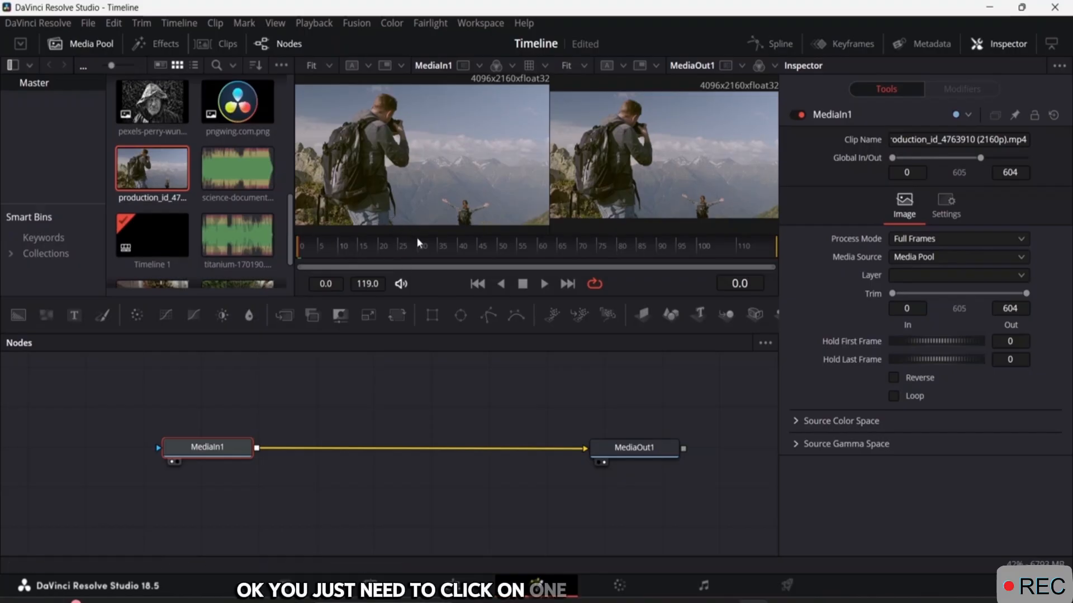
key("1")
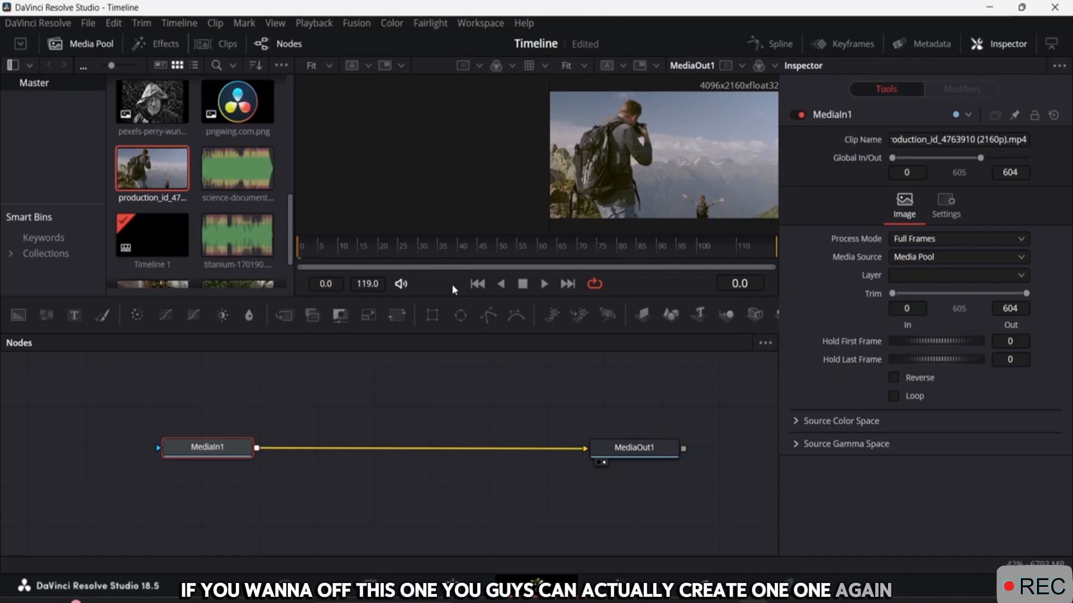
key("2")
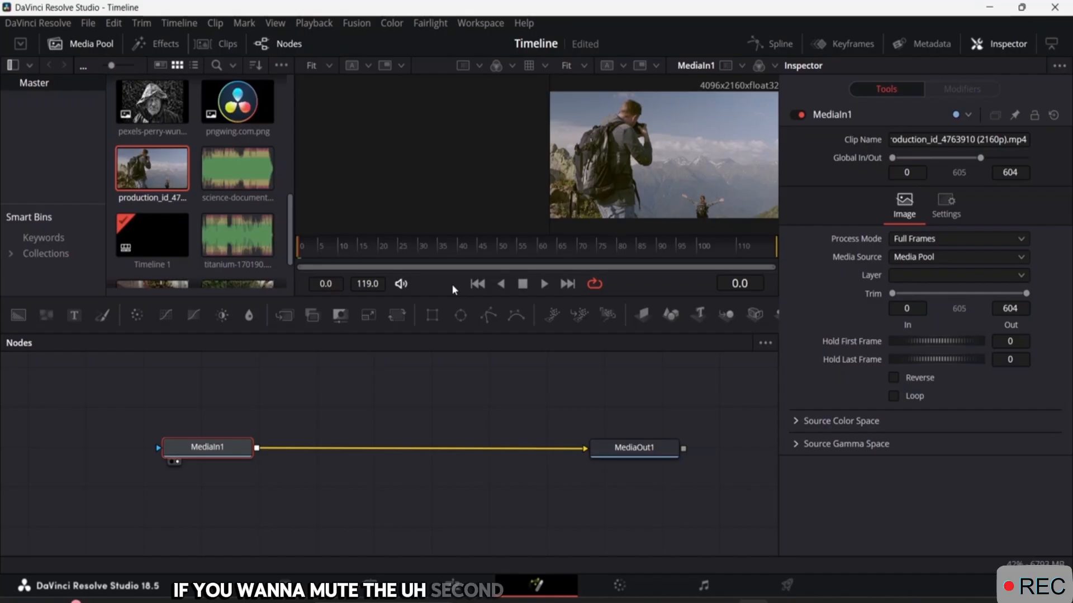
key("2")
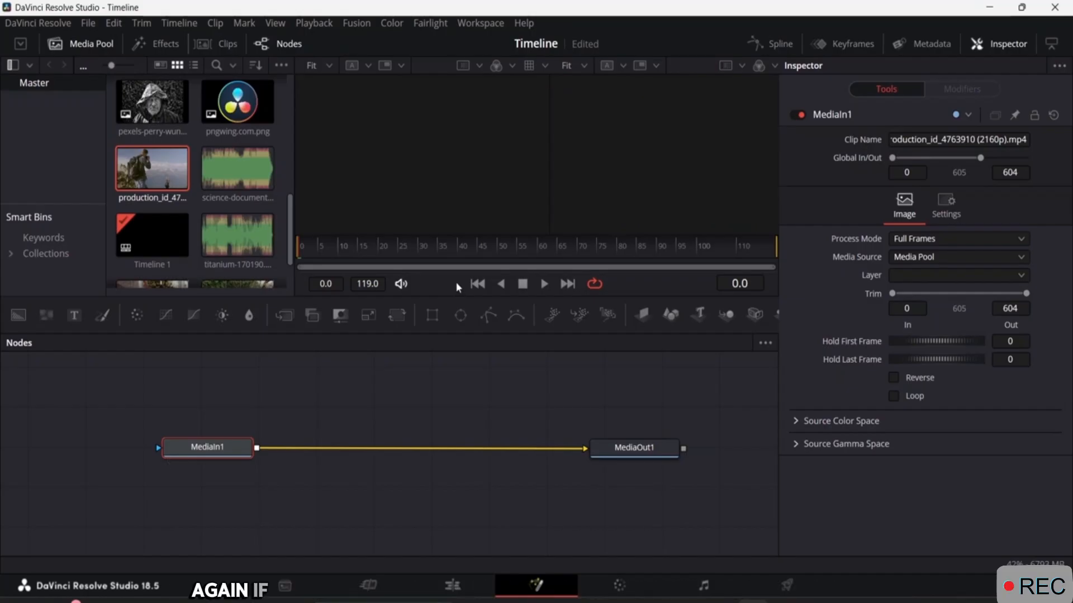
key("2")
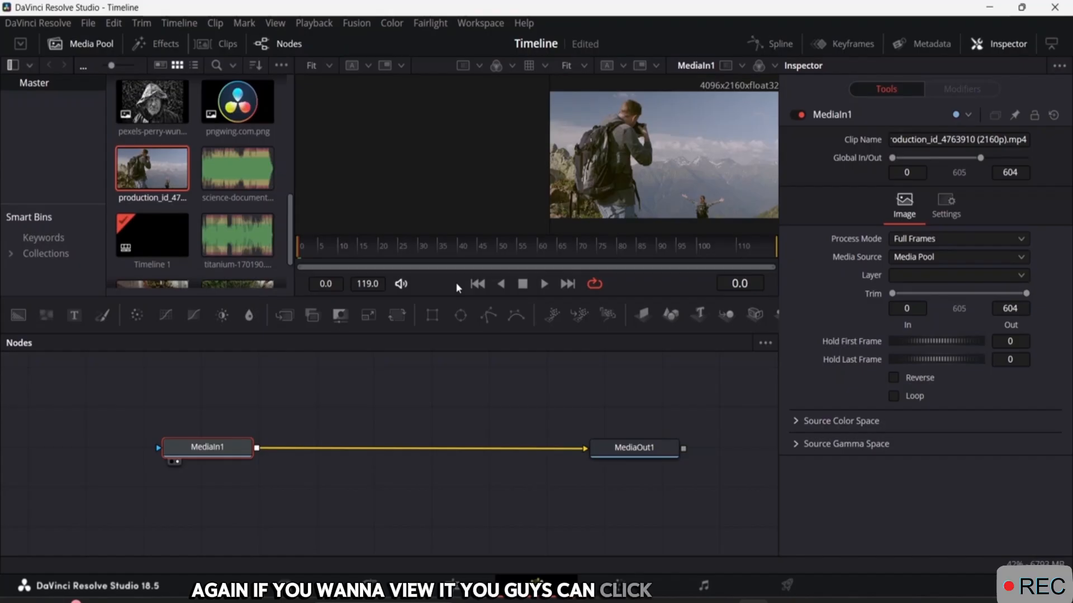
key("1")
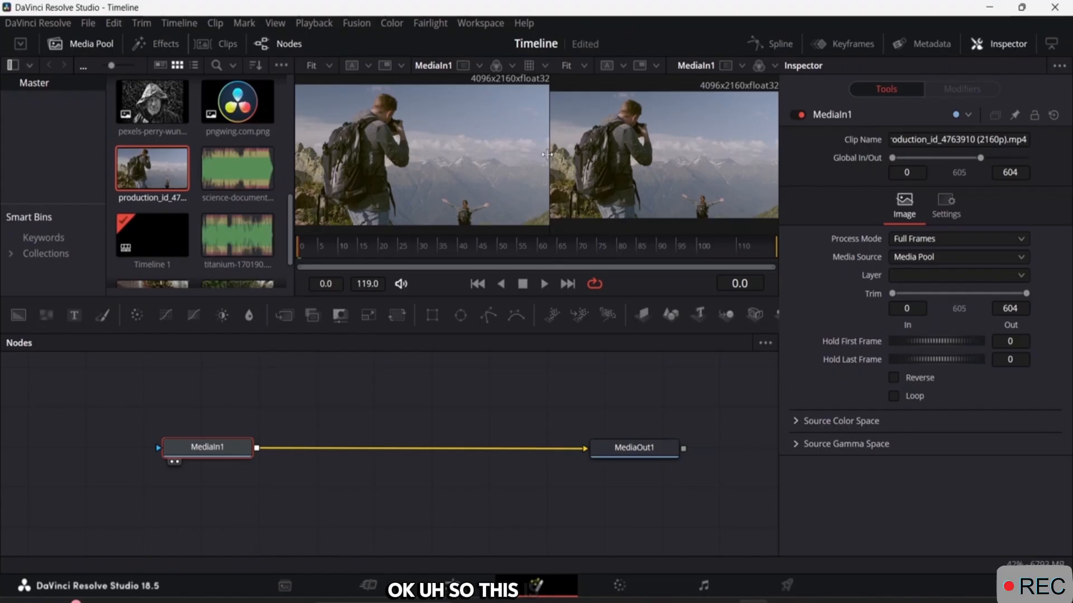
left_click_drag(547, 154, 518, 154)
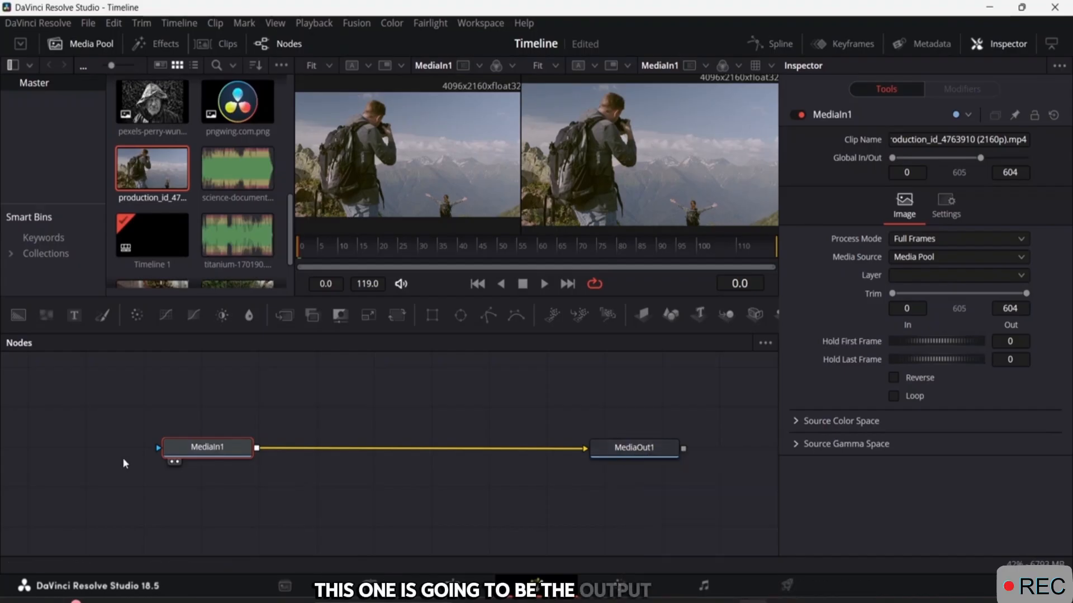
Step: Move MediaIn1 much farther from MediaOut1, inspect the Fusion Composition clip on the Edit page, and return to the Fusion page
left_click_drag(209, 449, 82, 449)
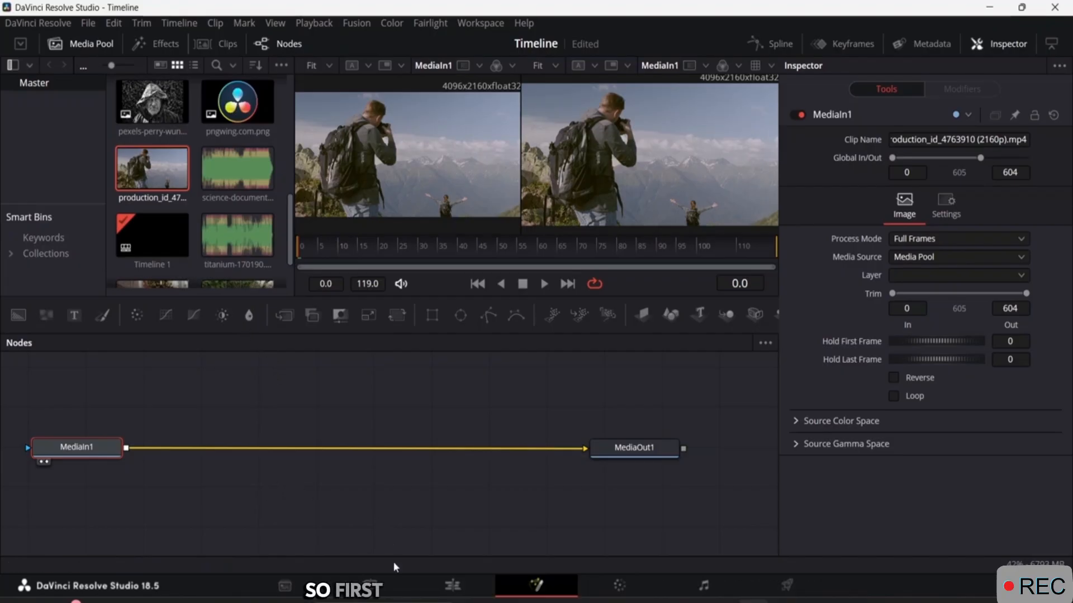
left_click(449, 585)
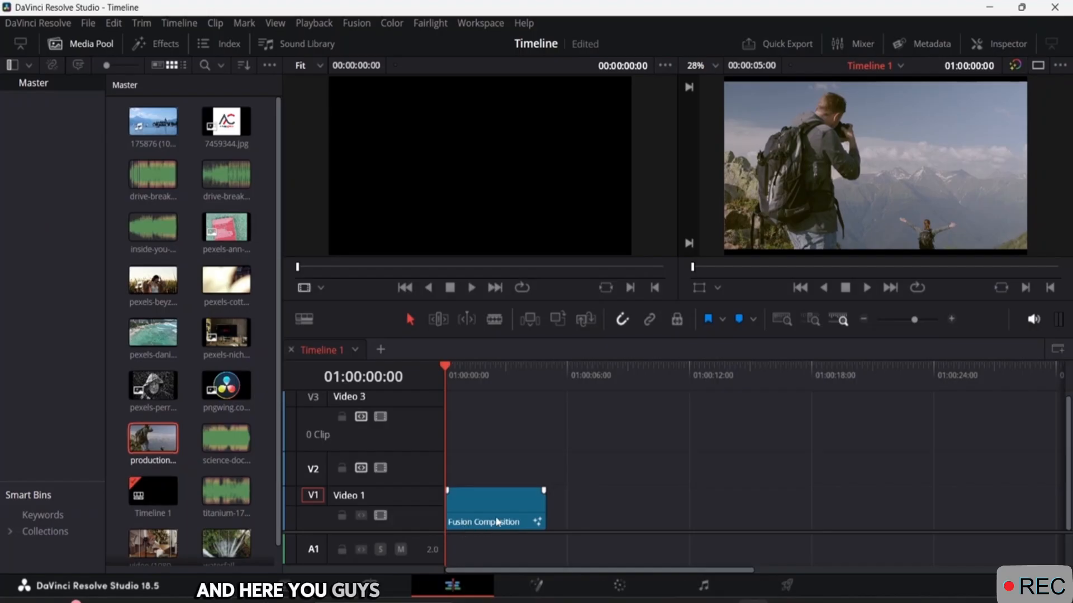
left_click(491, 501)
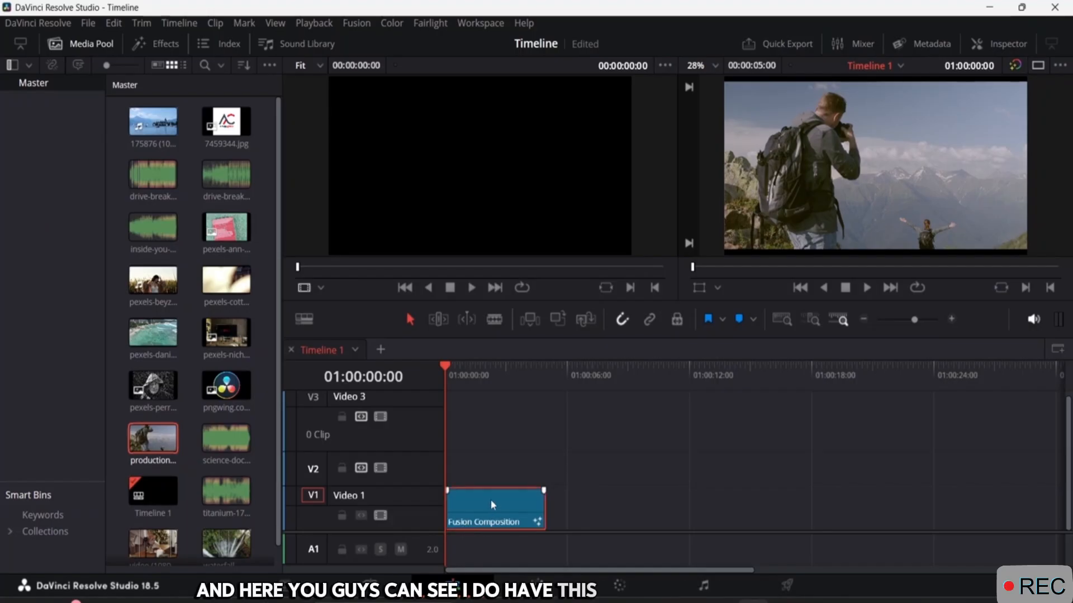
double_click(491, 499)
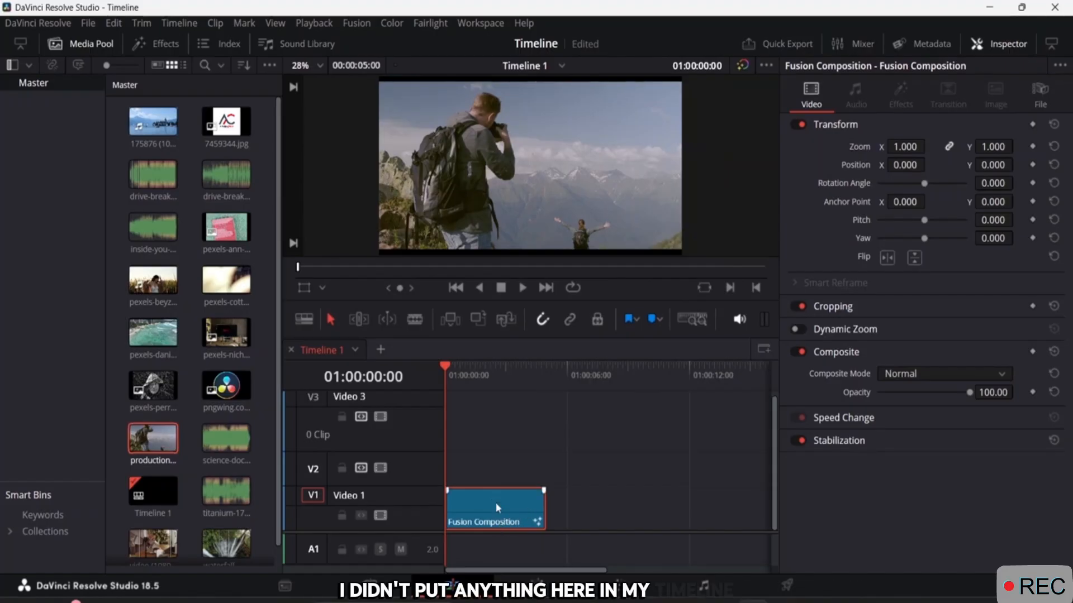
scroll(231, 445, "down", 1)
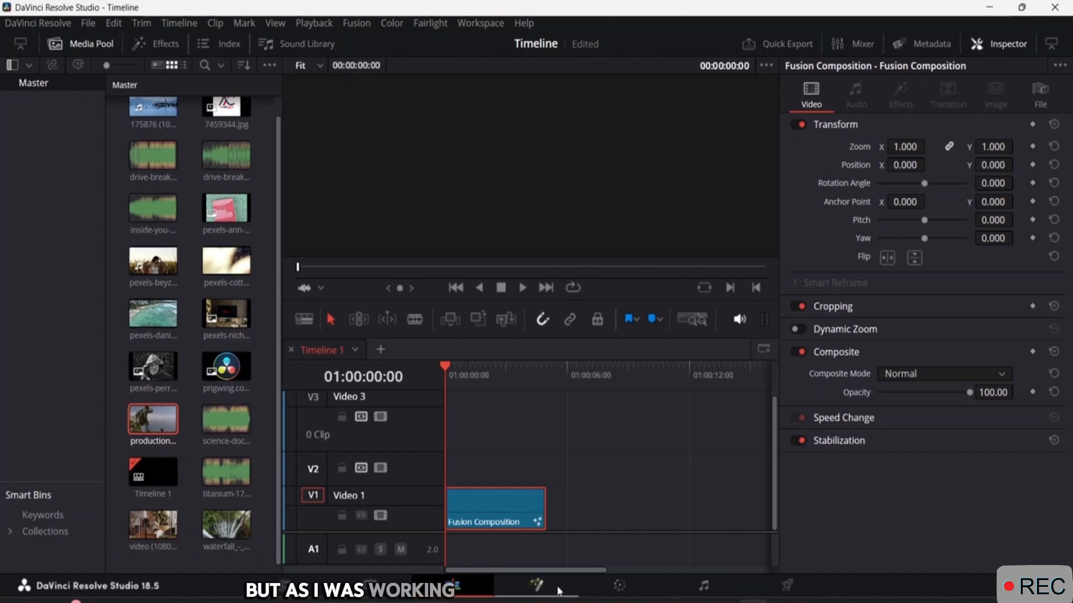
left_click(558, 591)
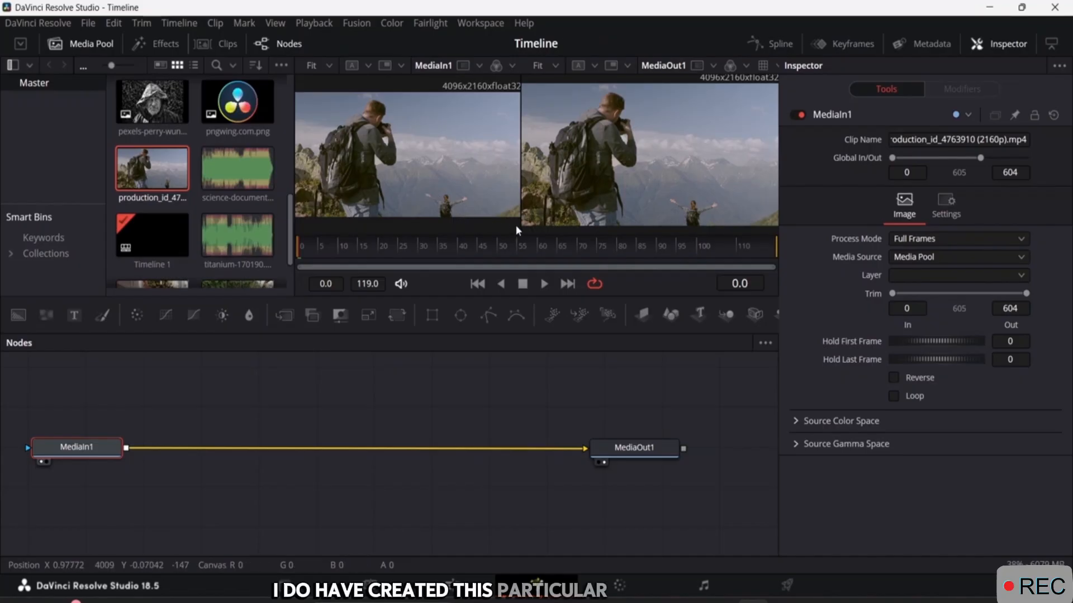
left_click(89, 25)
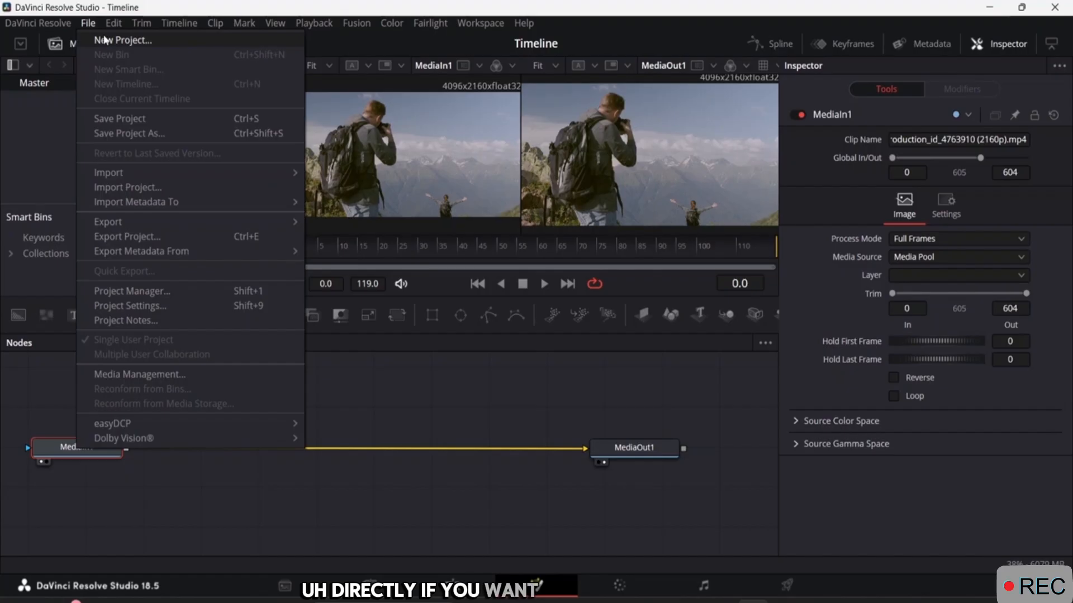
mouse_move(152, 174)
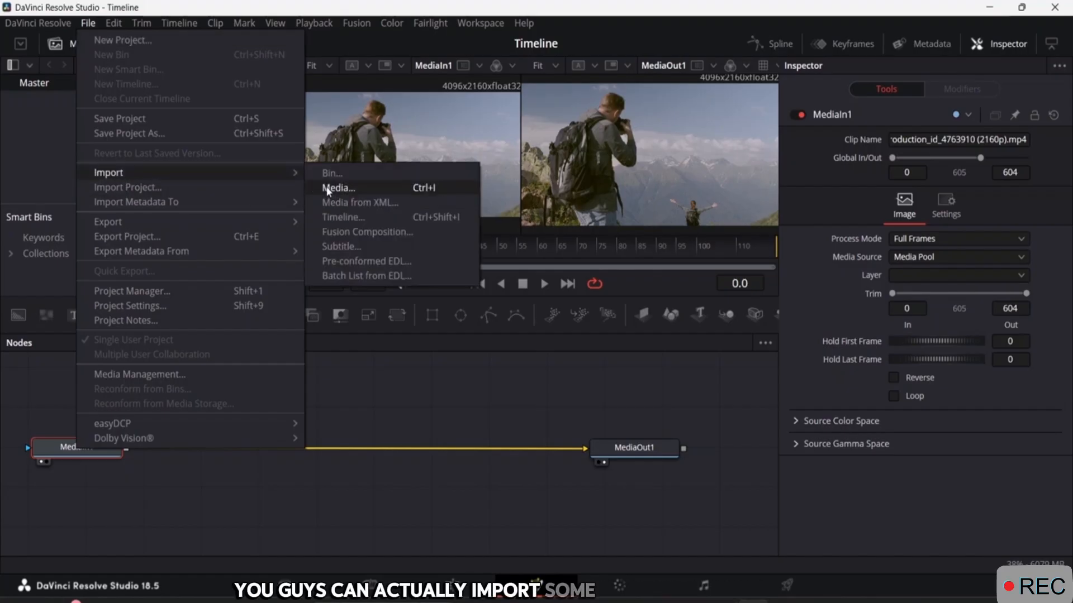
left_click(427, 347)
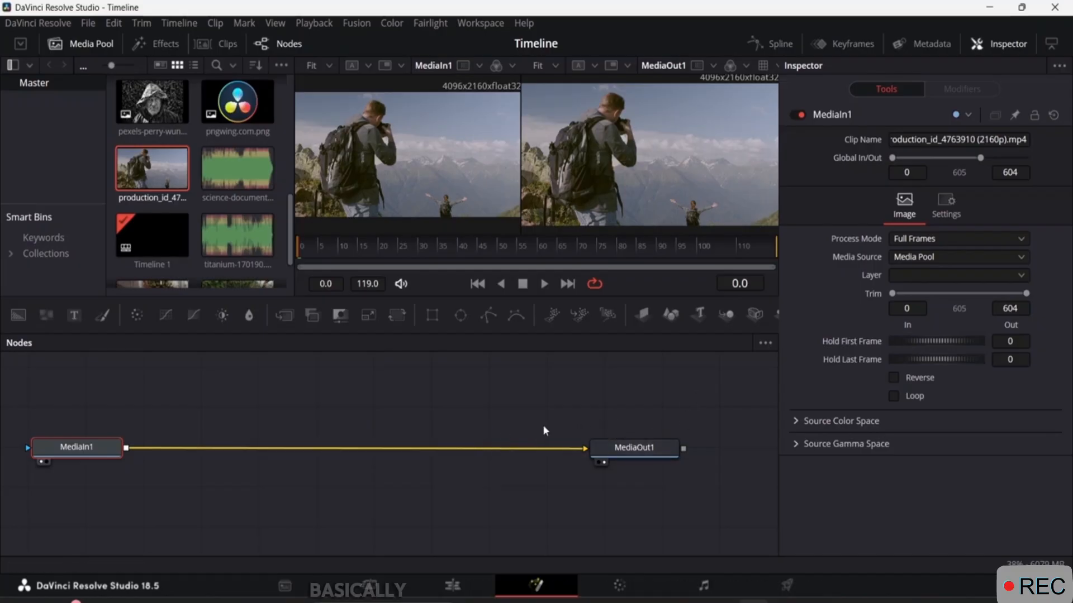
left_click(457, 587)
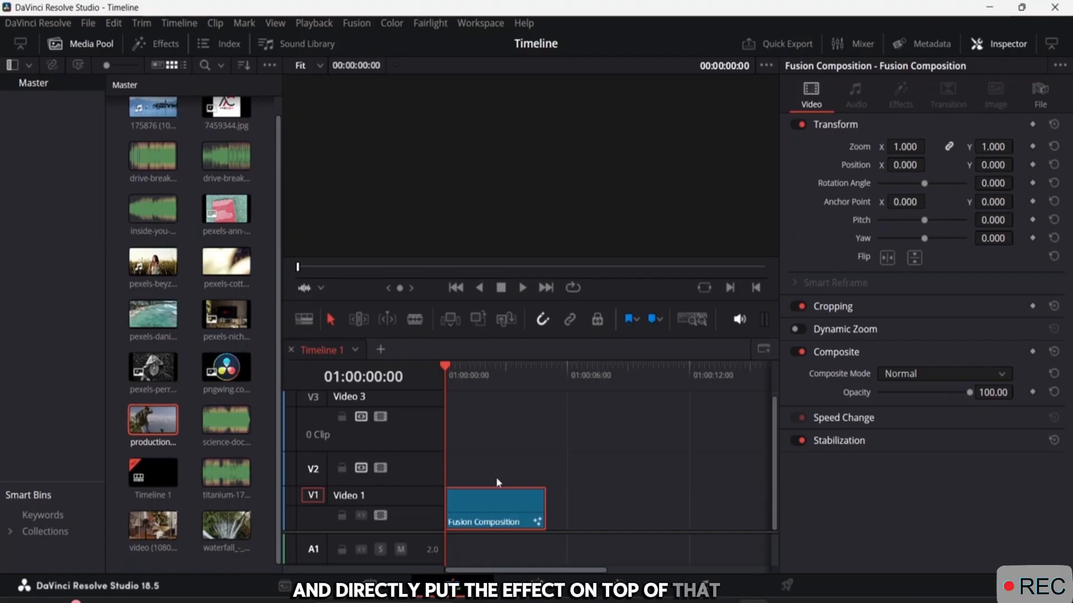
left_click(531, 591)
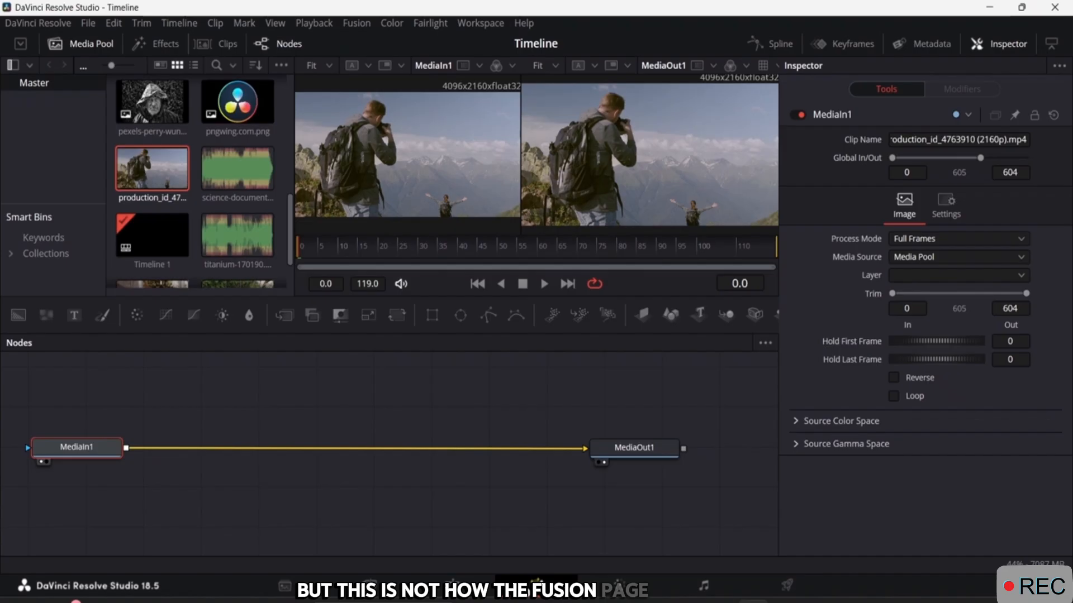
Step: Add a Blur node between MediaIn1 and MediaOut1 and place it about midway along the connection
left_click(249, 316)
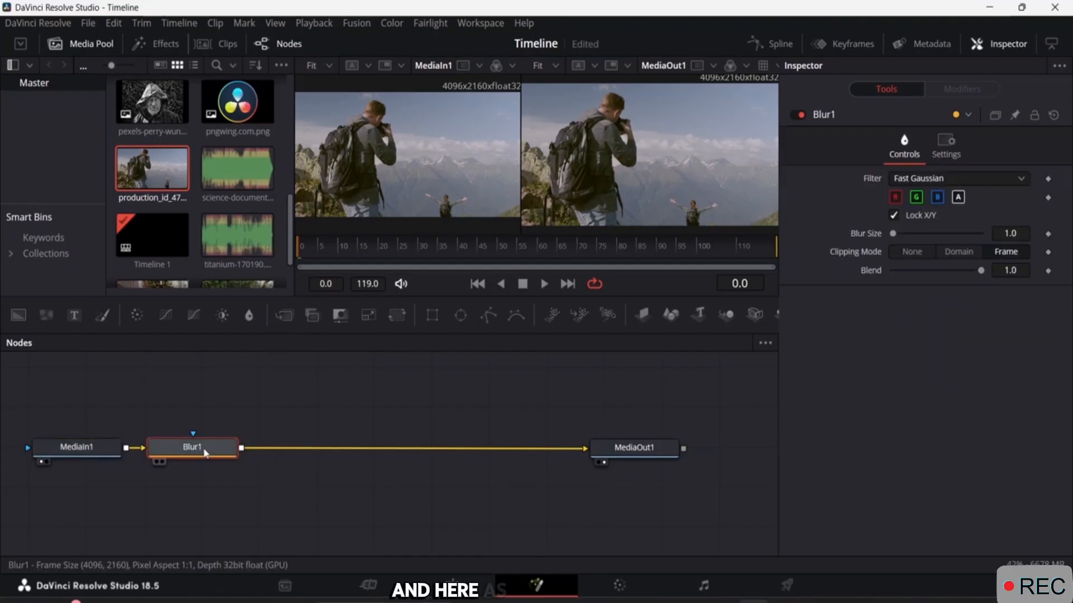
left_click_drag(200, 447, 361, 453)
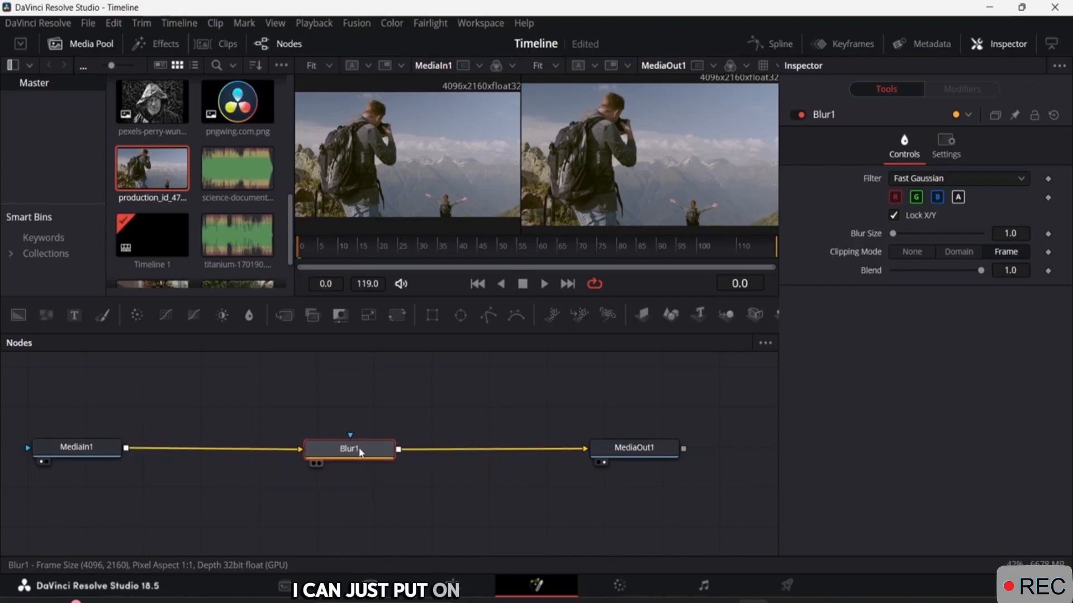
left_click(460, 408)
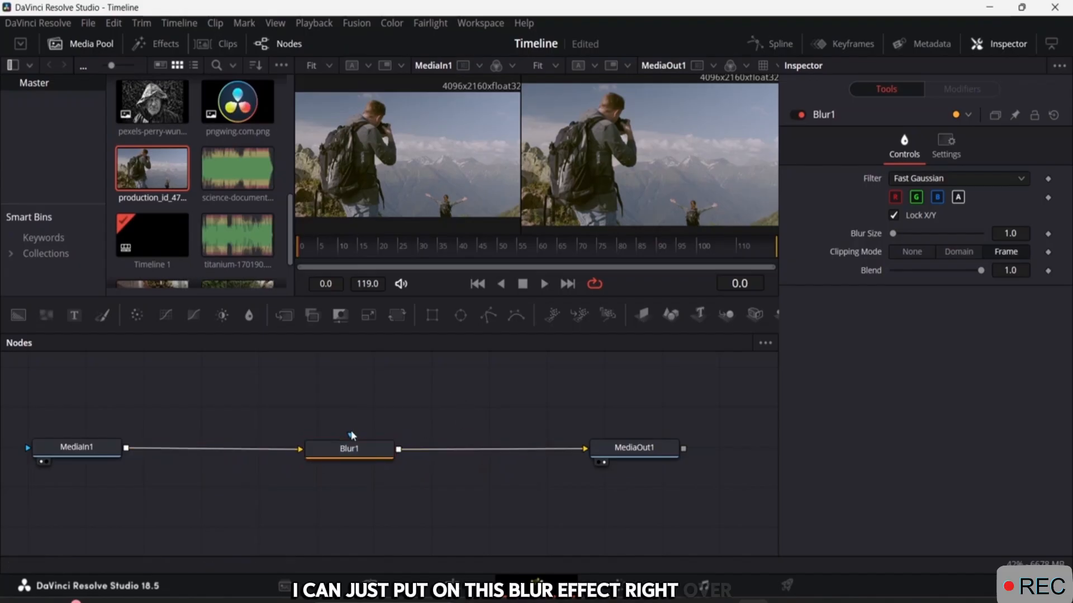
Step: Review the Blur1 node's filter options, keep Fast Gaussian, and raise its Blur Size to about 19.7
left_click(87, 448)
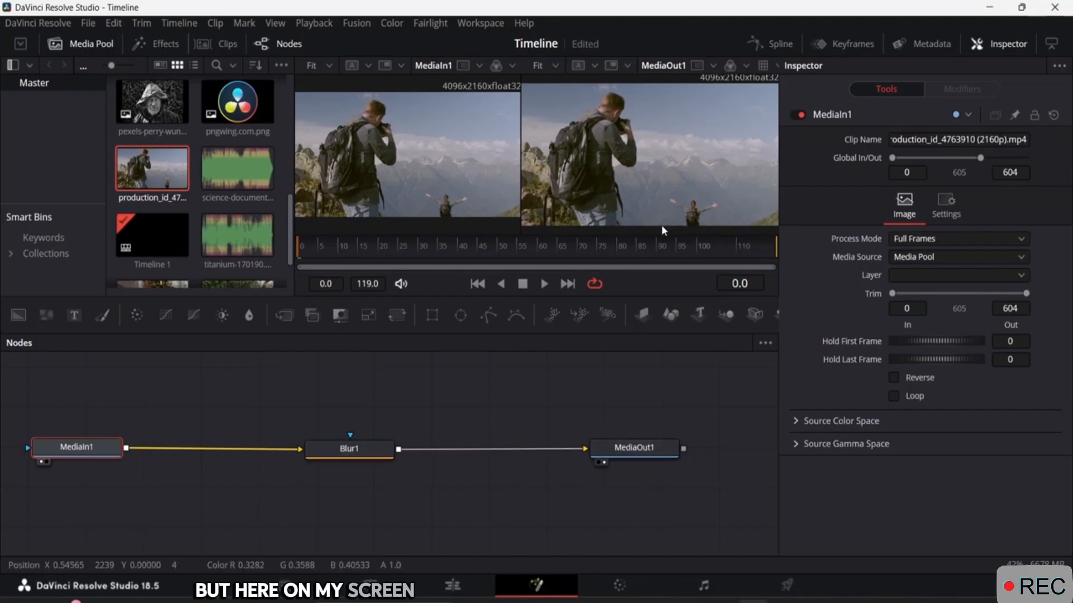
left_click(355, 447)
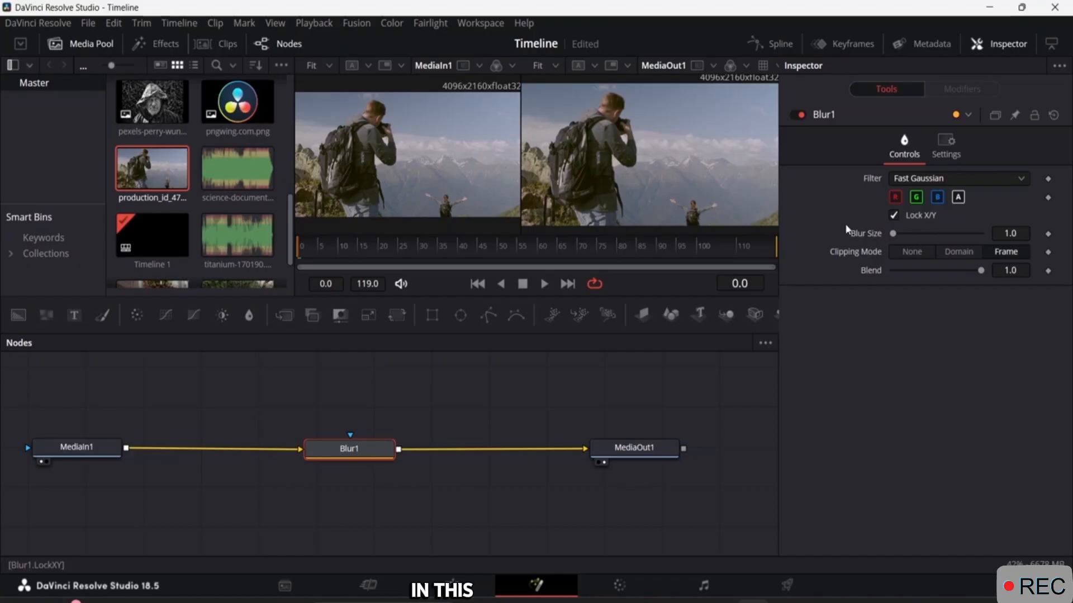
left_click(1017, 178)
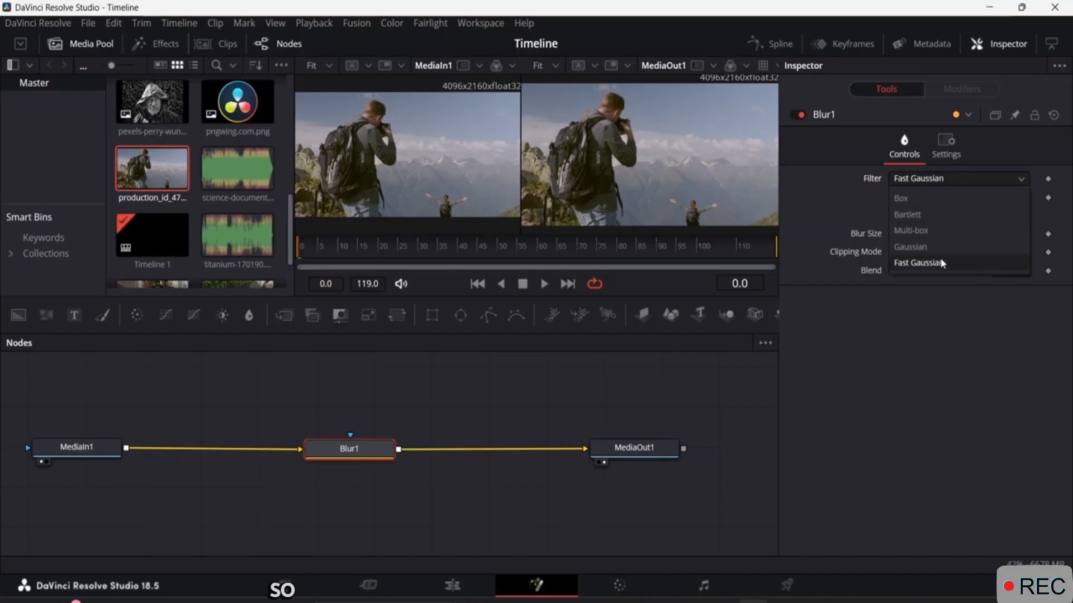
left_click(1020, 178)
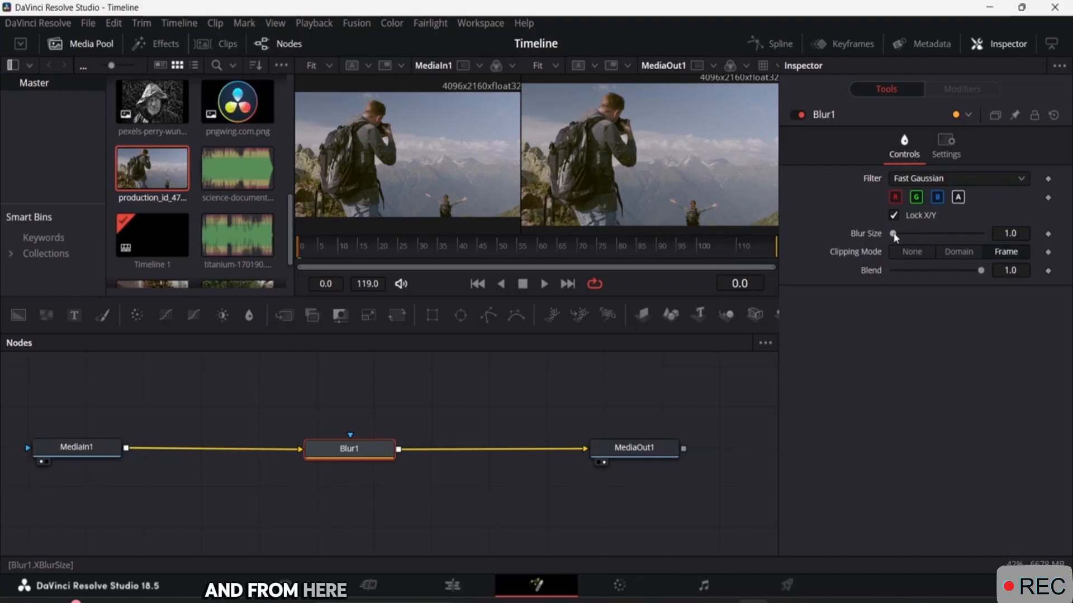
left_click_drag(893, 234, 897, 235)
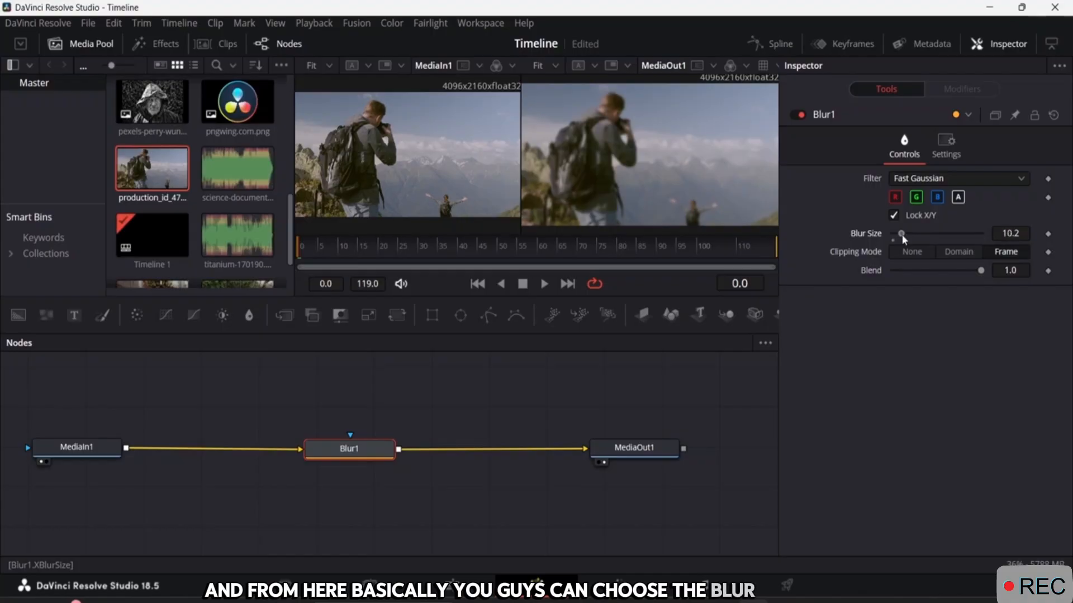
mouse_move(903, 237)
left_mouse_down()
mouse_move(969, 236)
mouse_move(909, 239)
left_mouse_up()
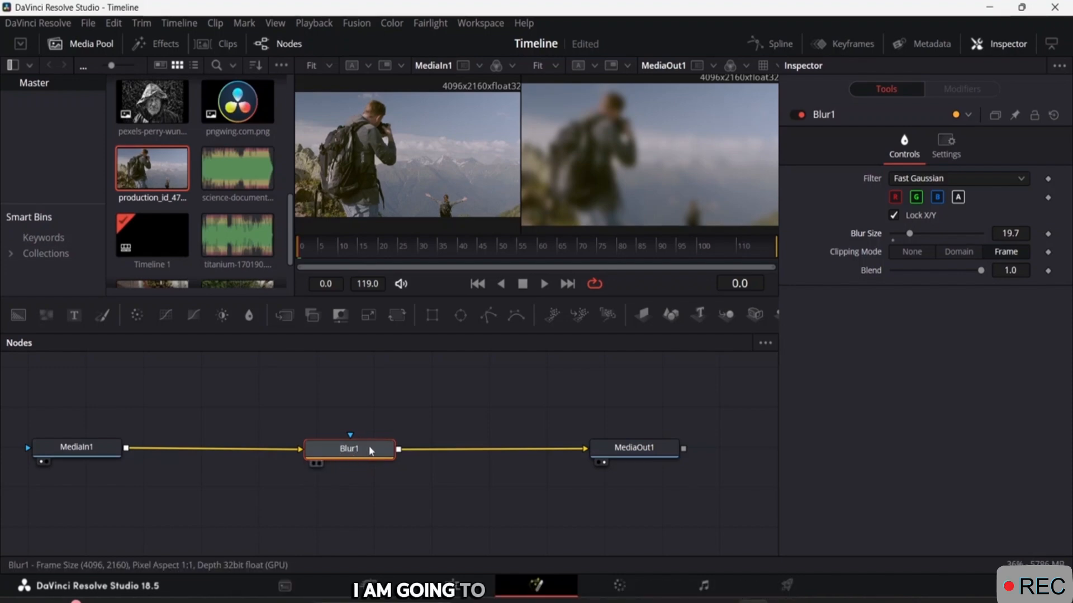
mouse_move(373, 451)
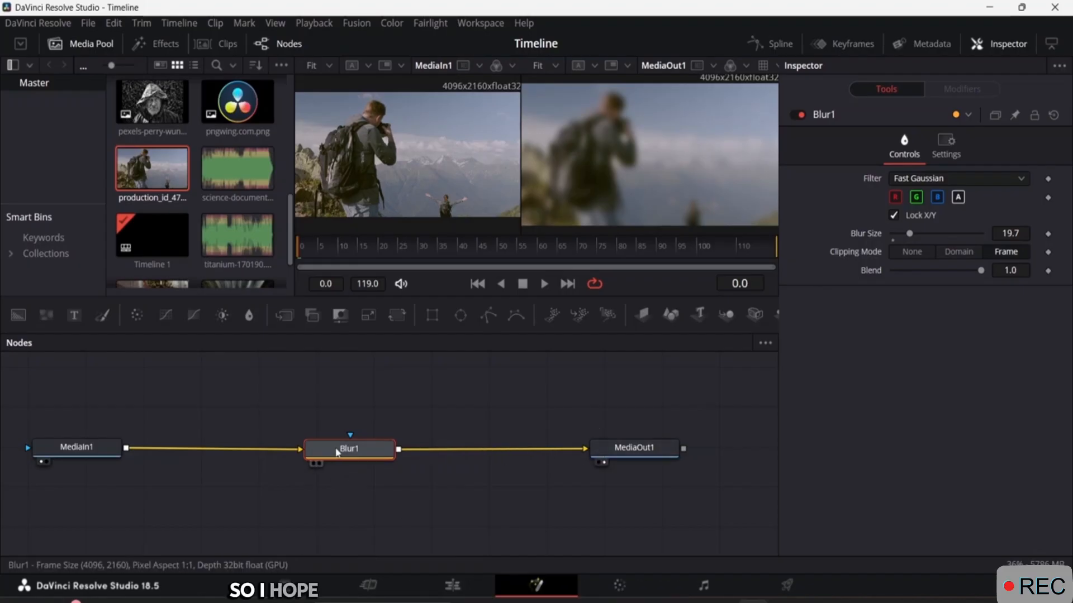
Step: Shift Blur1 toward MediaIn1 and add an unconnected Text+ node above the connection between Blur1 and MediaOut1
left_click_drag(342, 450, 296, 450)
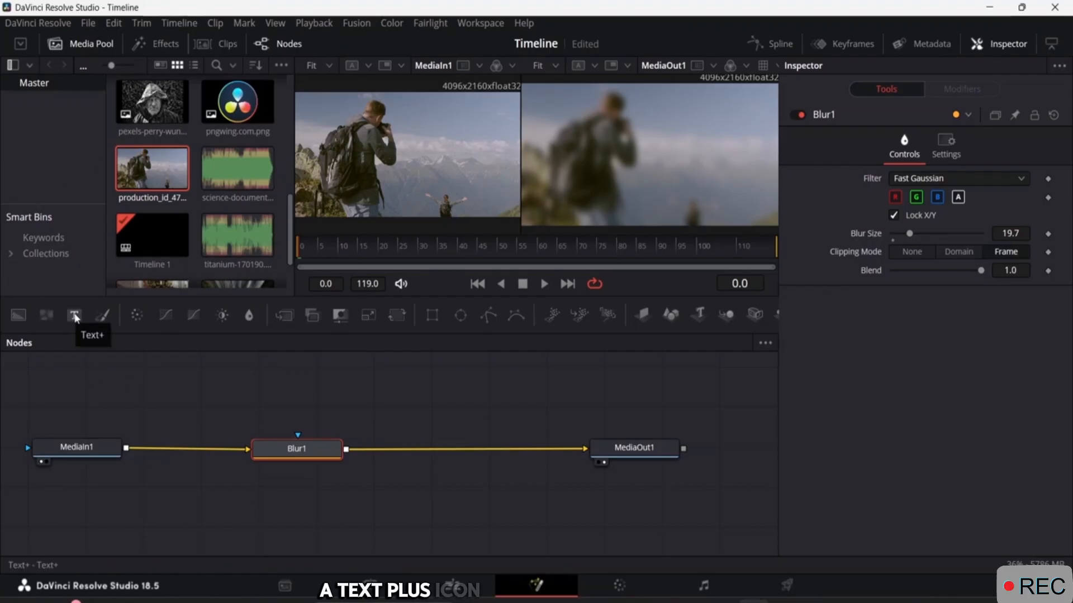
left_click_drag(76, 317, 385, 391)
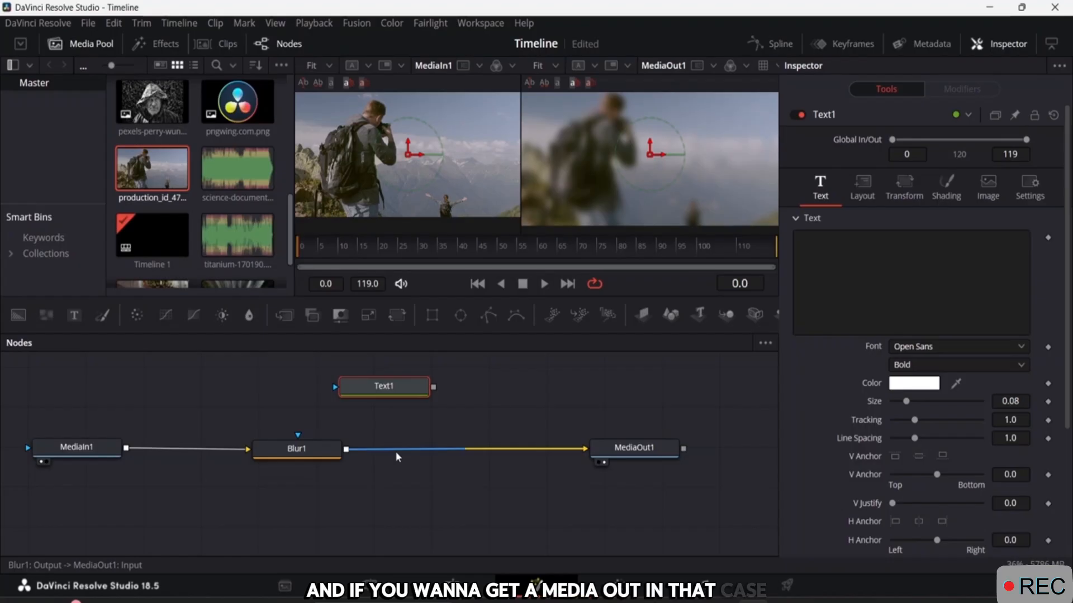
left_click_drag(378, 377, 462, 379)
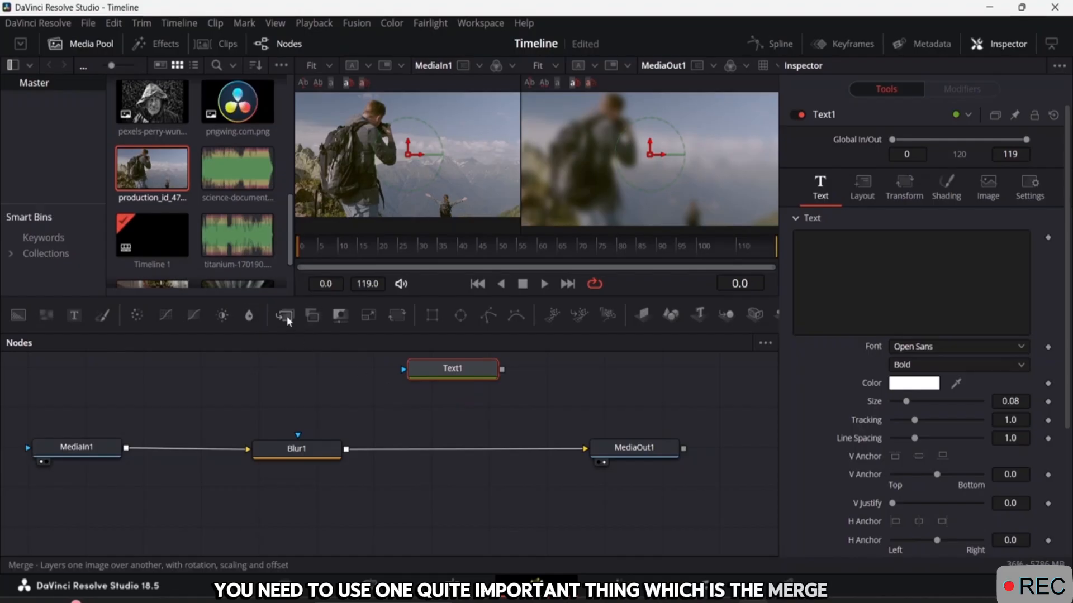
Step: Add a Merge node, reroute Blur1's output into its background input, and align it between Blur1 and MediaOut1
left_click_drag(287, 316, 470, 416)
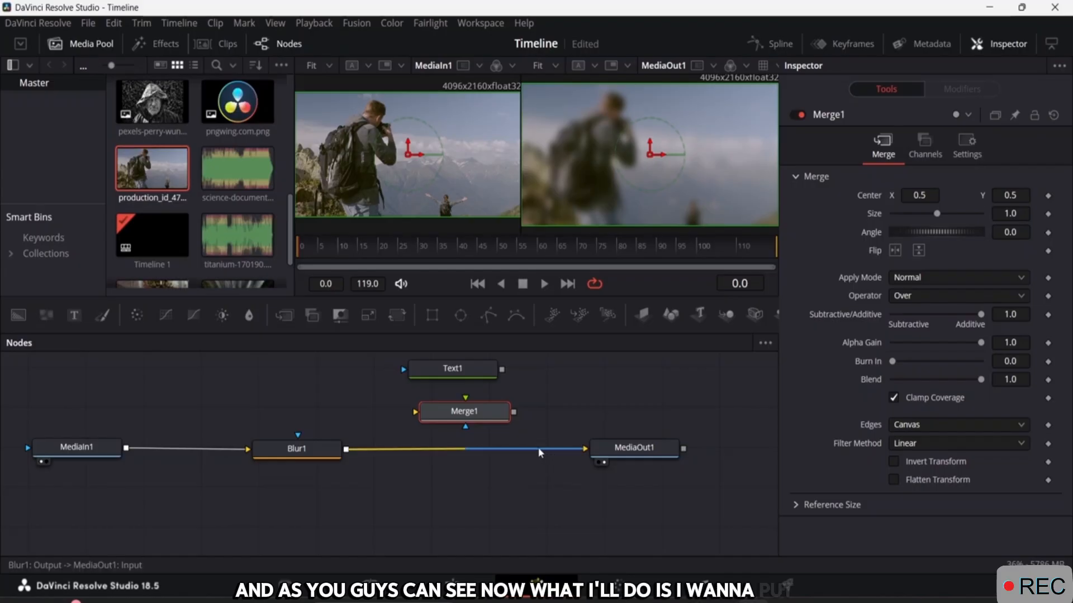
left_click_drag(541, 452, 415, 411)
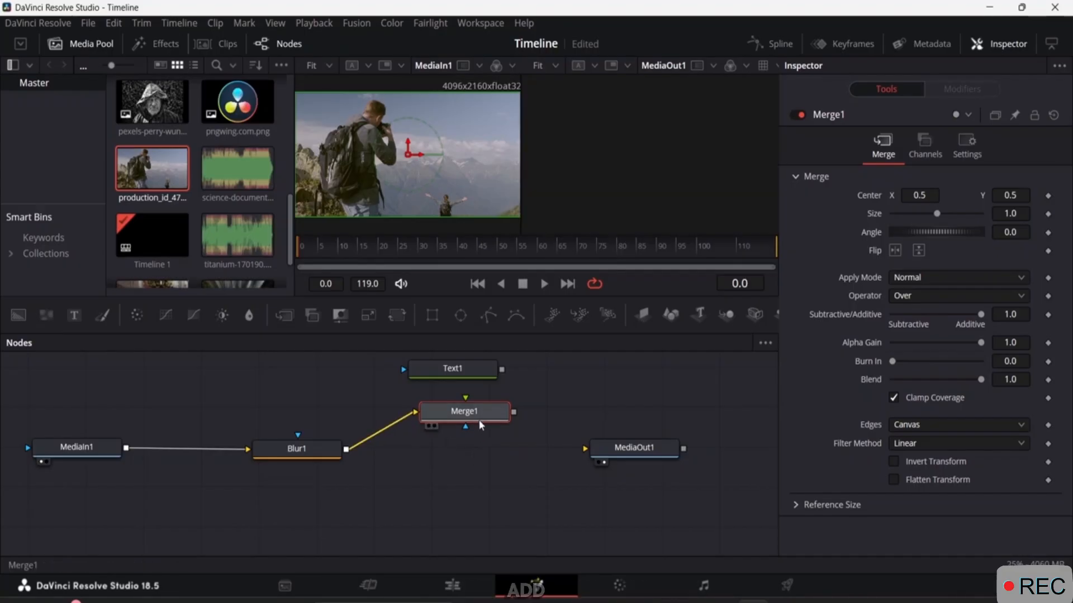
left_click_drag(479, 418, 487, 452)
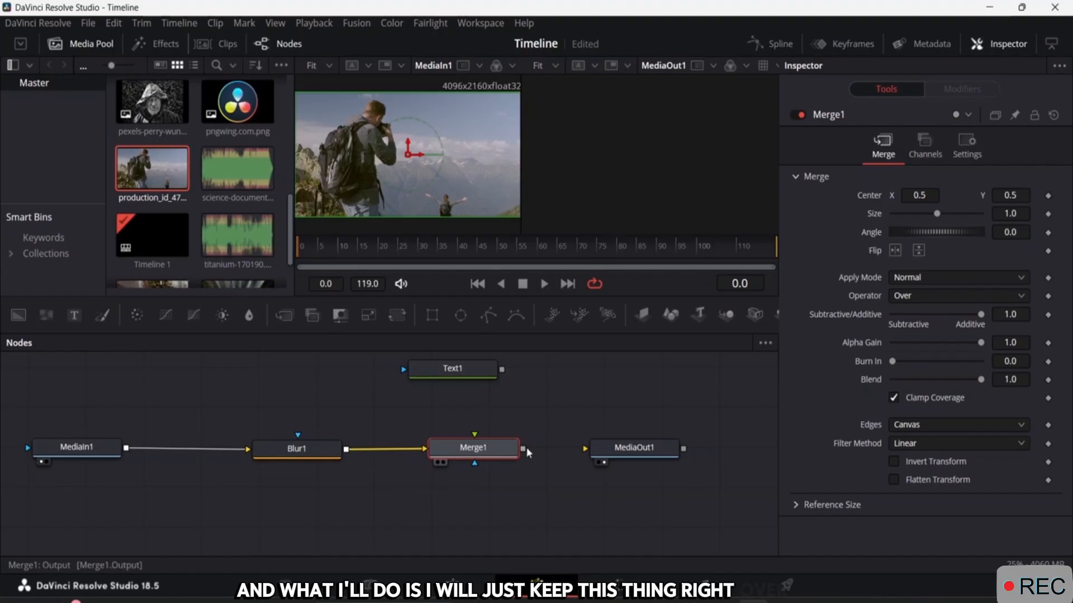
Step: Connect Merge1 to MediaOut1 and Text1 to Merge1's foreground input, with Text1 aligned directly above Merge1
left_click_drag(457, 378, 477, 390)
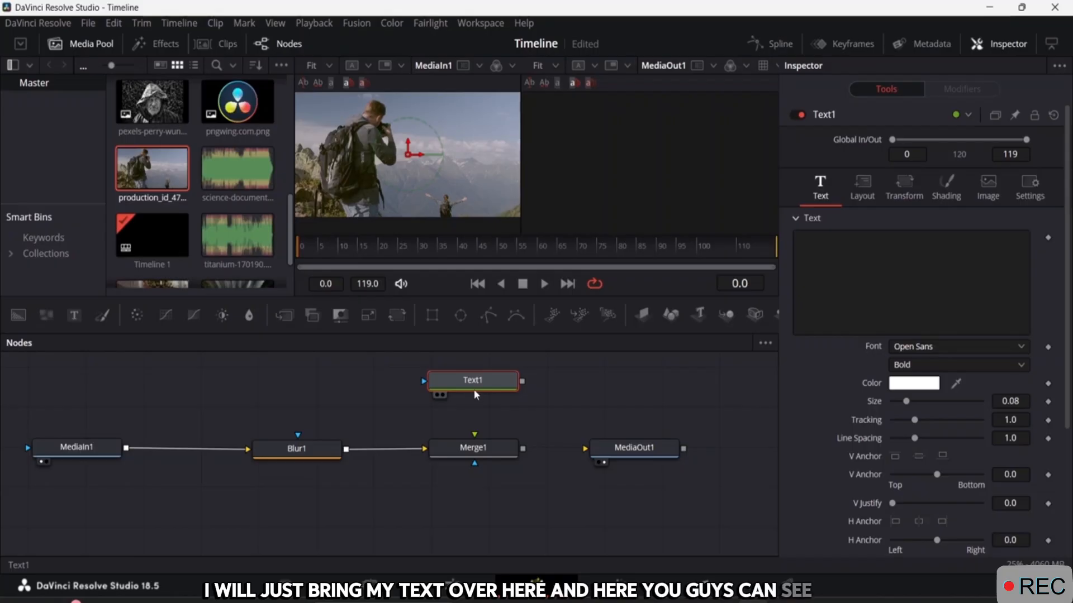
mouse_move(476, 391)
left_mouse_down()
mouse_move(471, 406)
mouse_move(479, 380)
left_mouse_up()
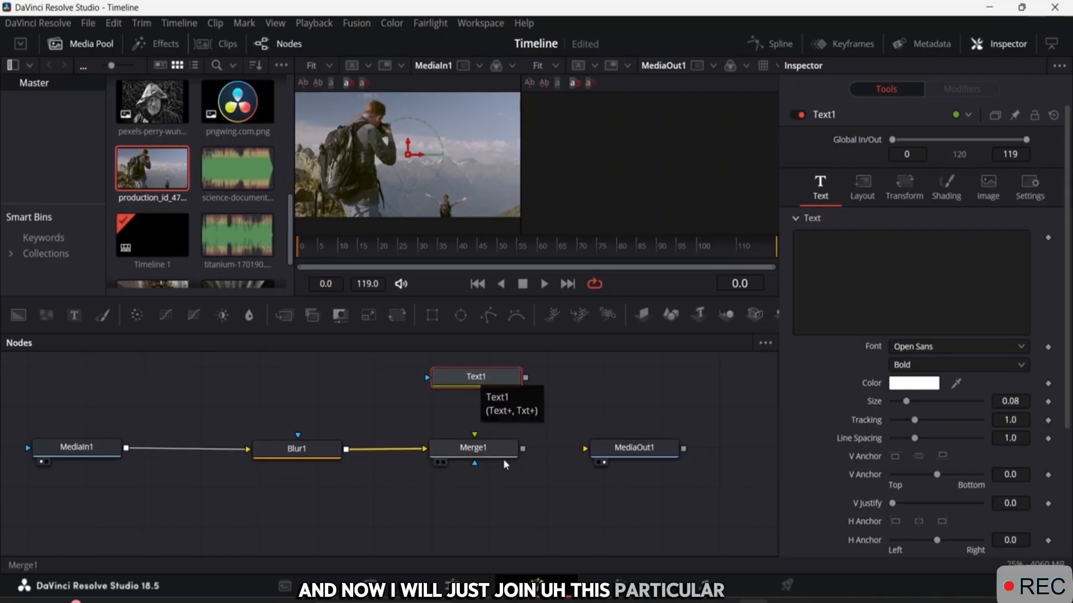
left_click_drag(554, 447, 586, 451)
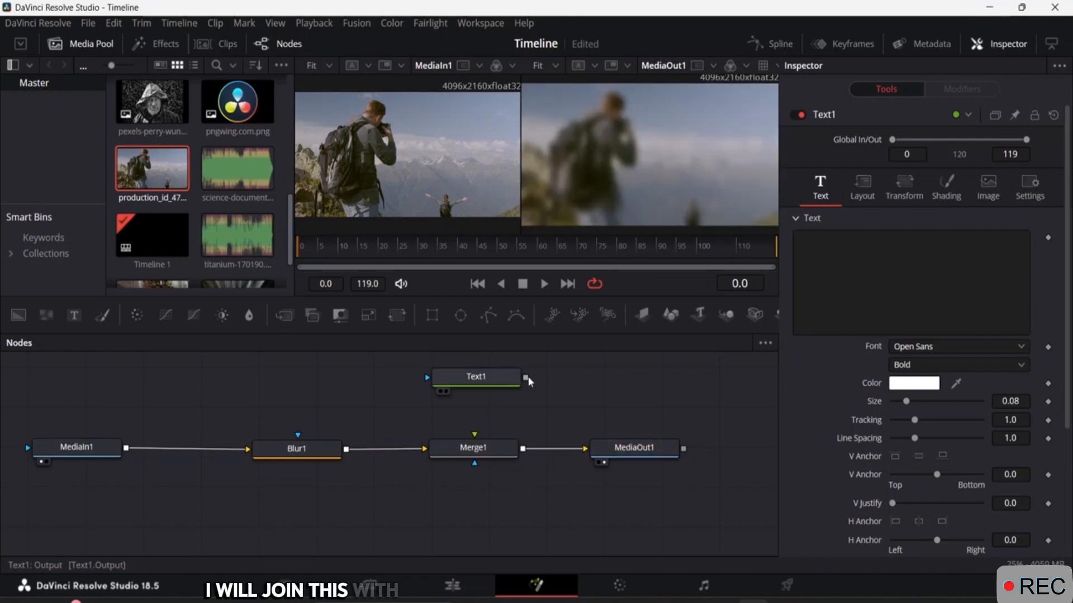
left_click_drag(525, 378, 475, 435)
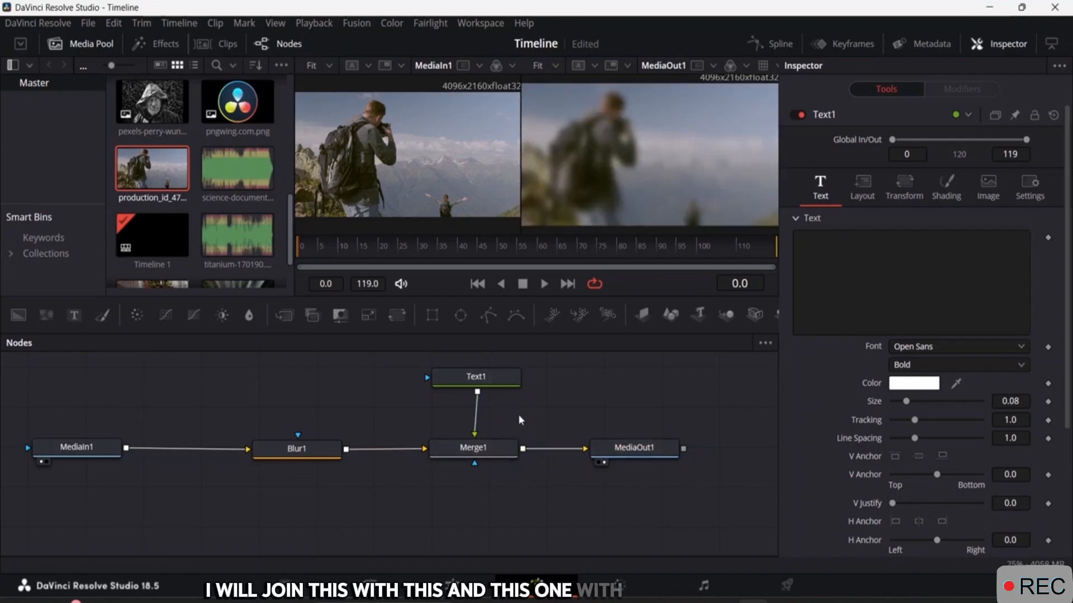
left_click(475, 378)
left_click_drag(484, 378, 485, 375)
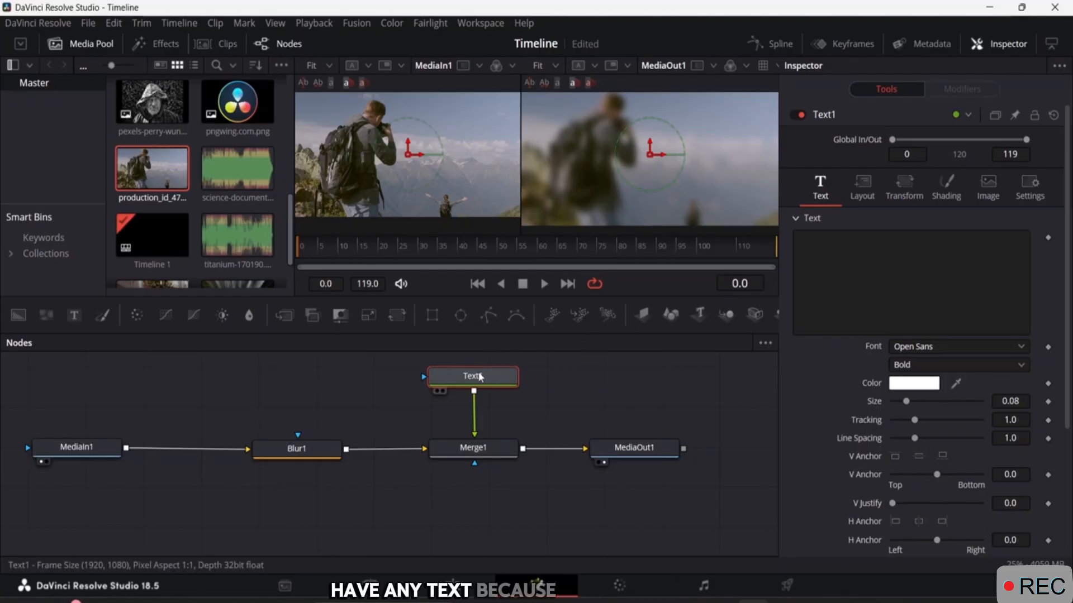
left_click_drag(481, 379, 488, 374)
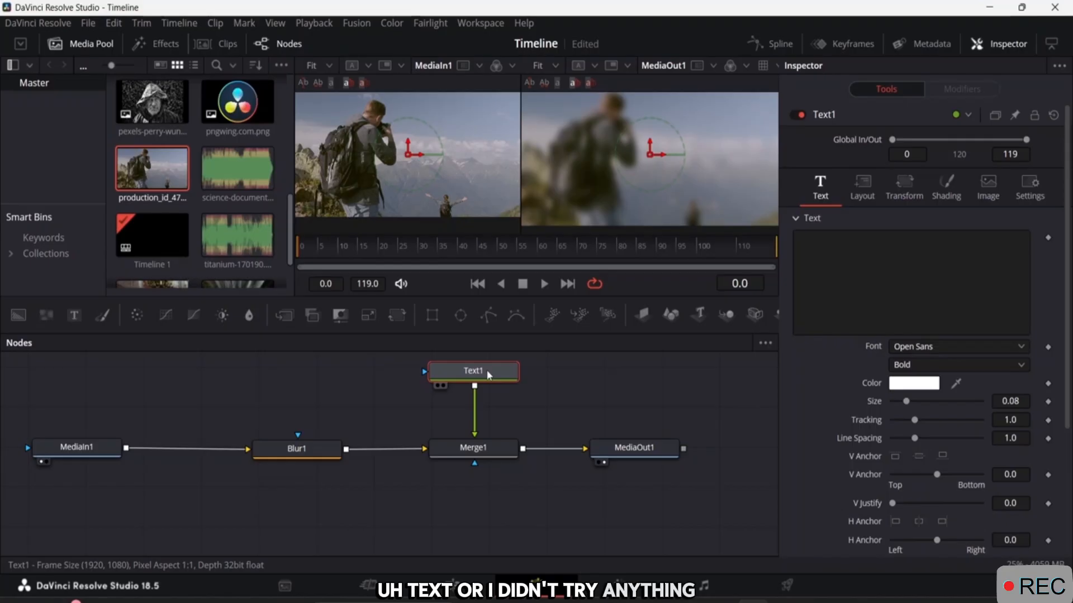
Step: Enter GOOD DAY as Text1's title text and enlarge its Size to about 0.32
left_click(821, 238)
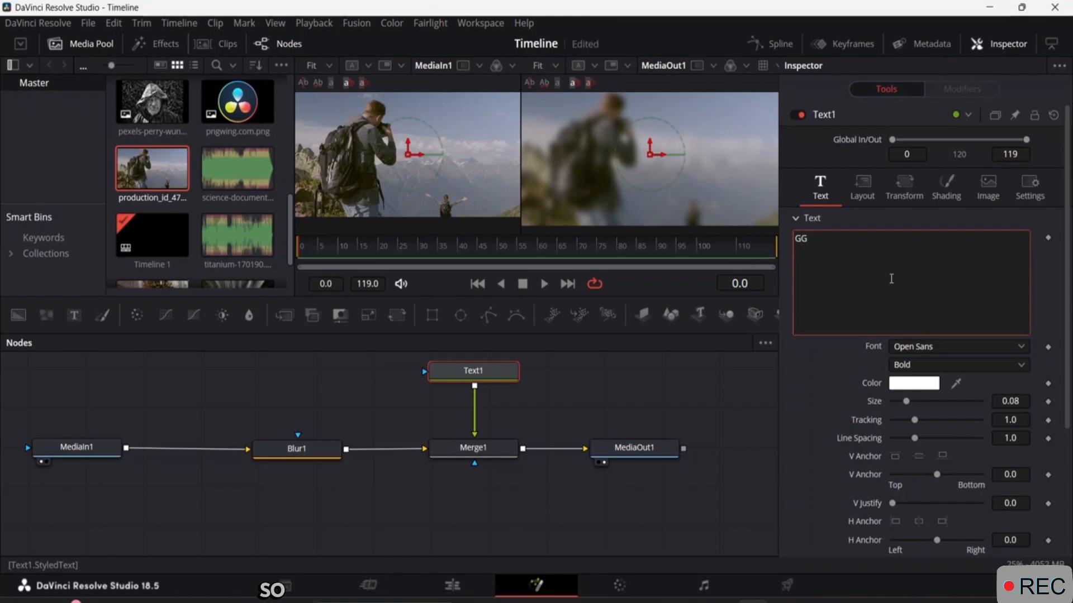
type("GOD")
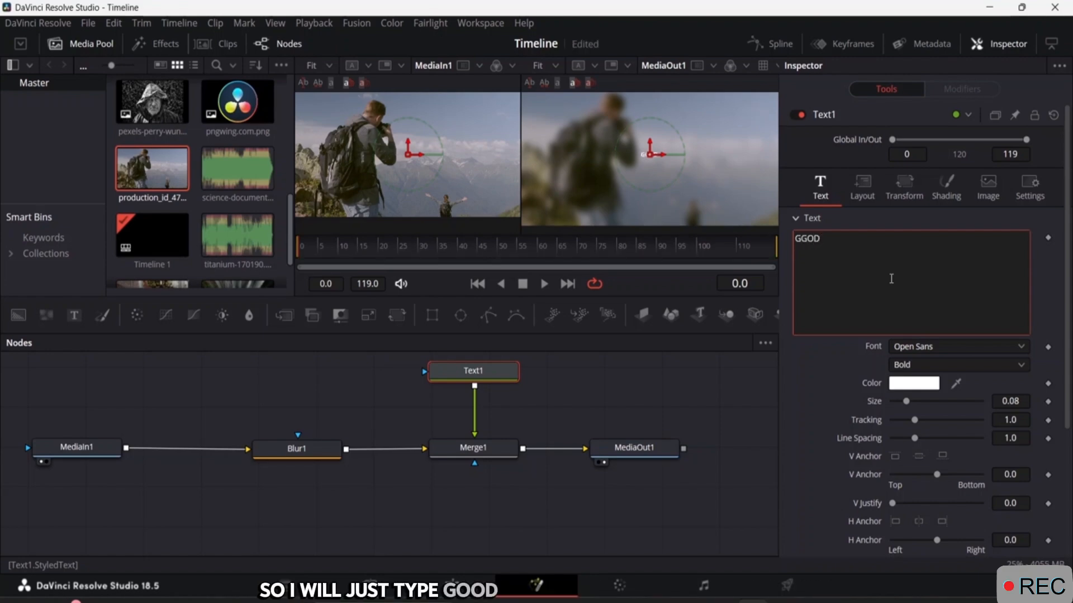
type(" DAY")
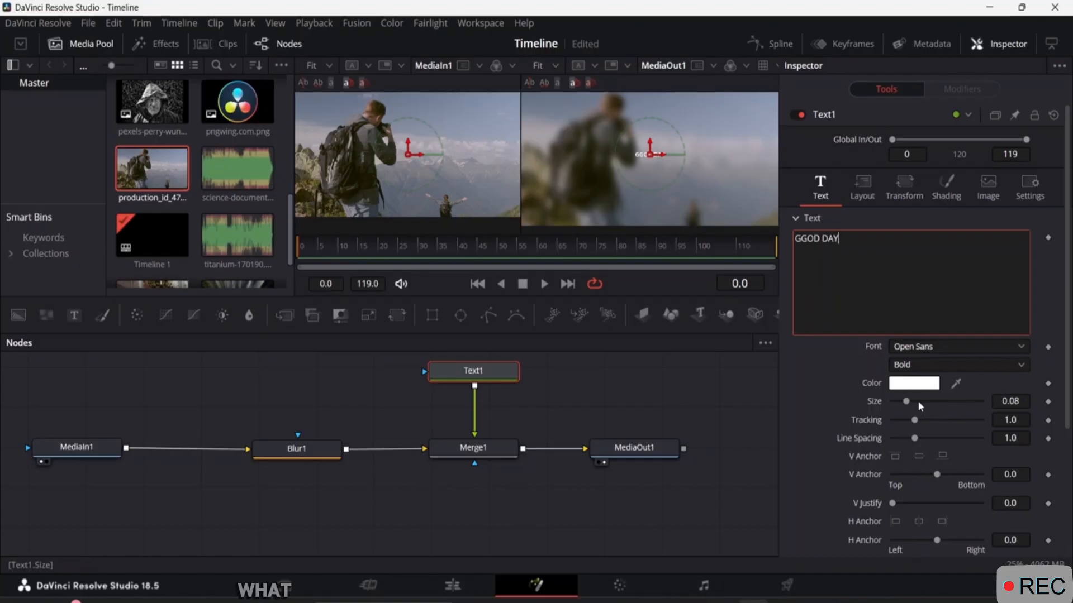
left_click_drag(909, 406, 956, 416)
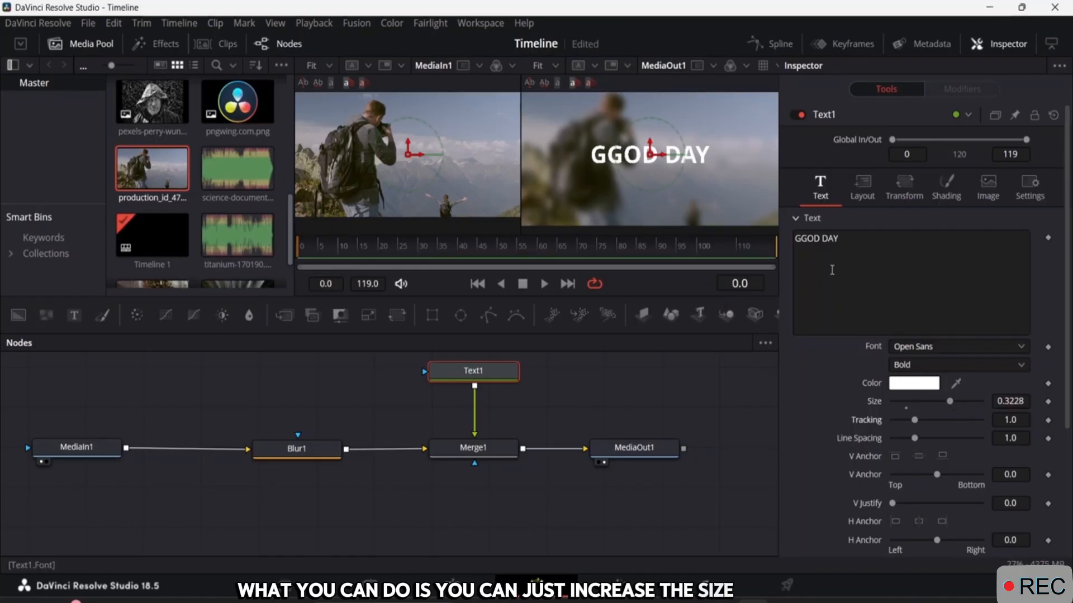
left_click(808, 242)
key("BackSpace")
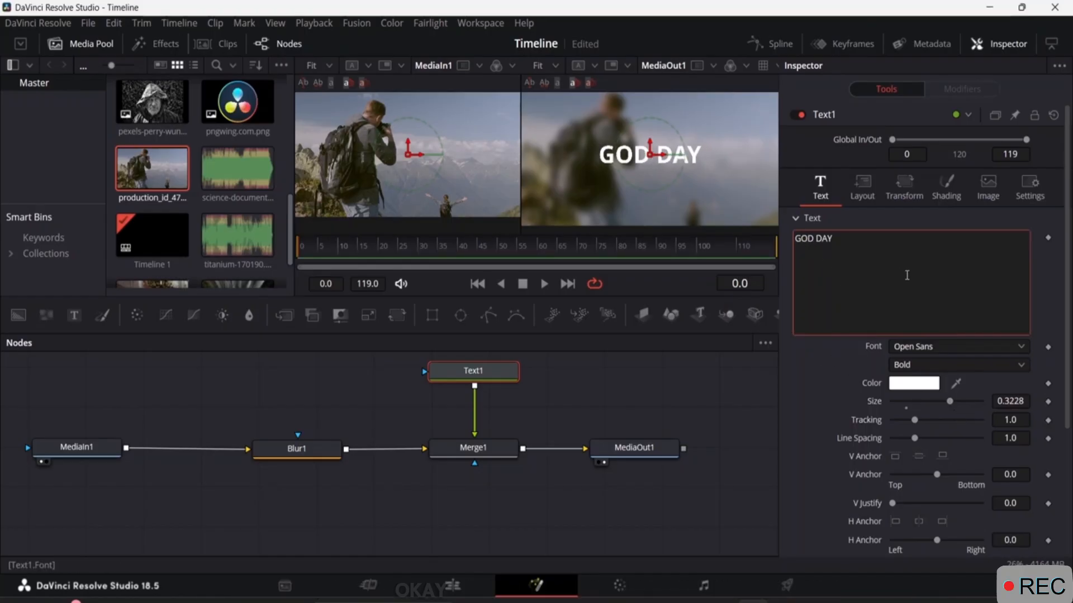
type("O")
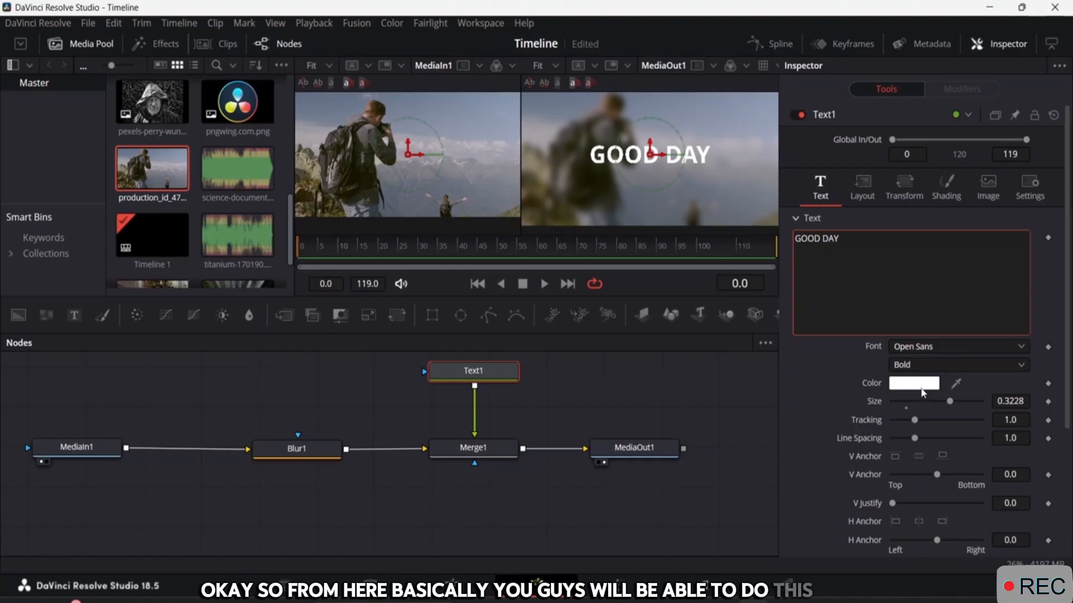
Step: Change the GOOD DAY title's color to black (#000000) and its font to OCR A Extended
left_click(921, 386)
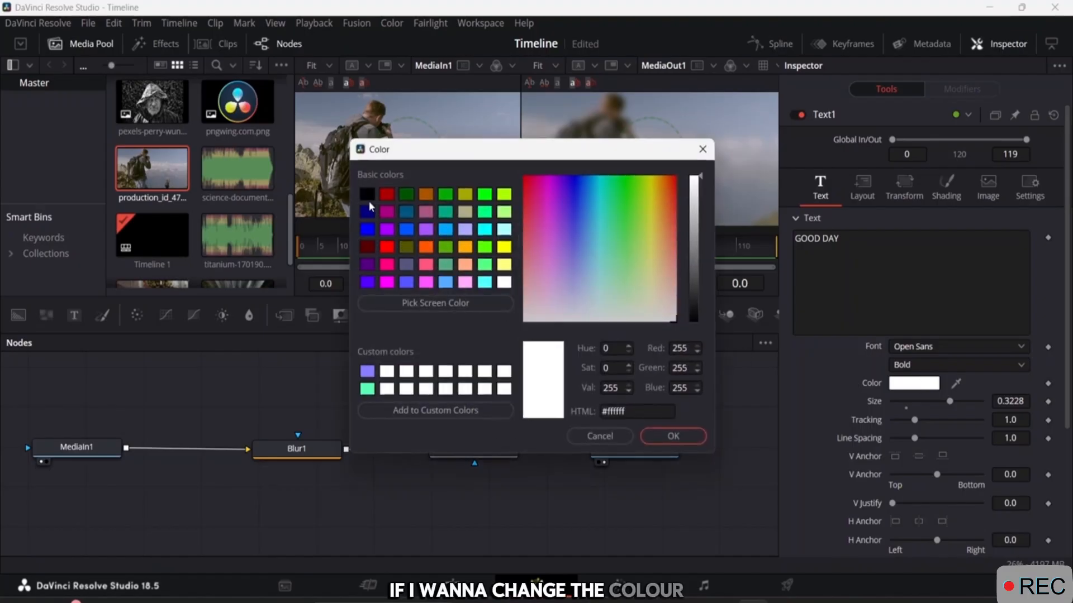
left_click(367, 196)
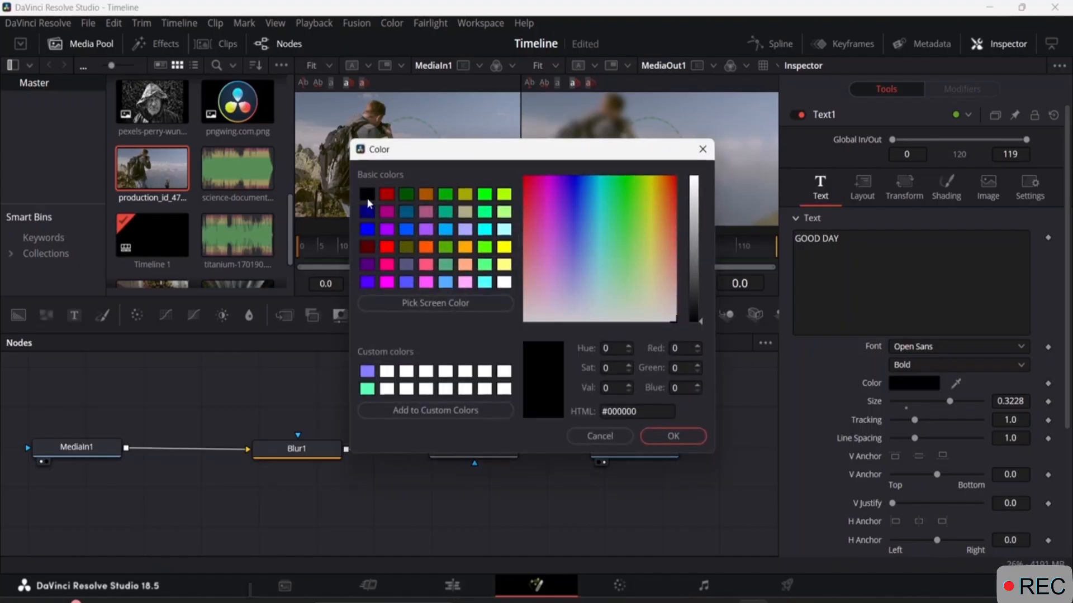
left_click(663, 441)
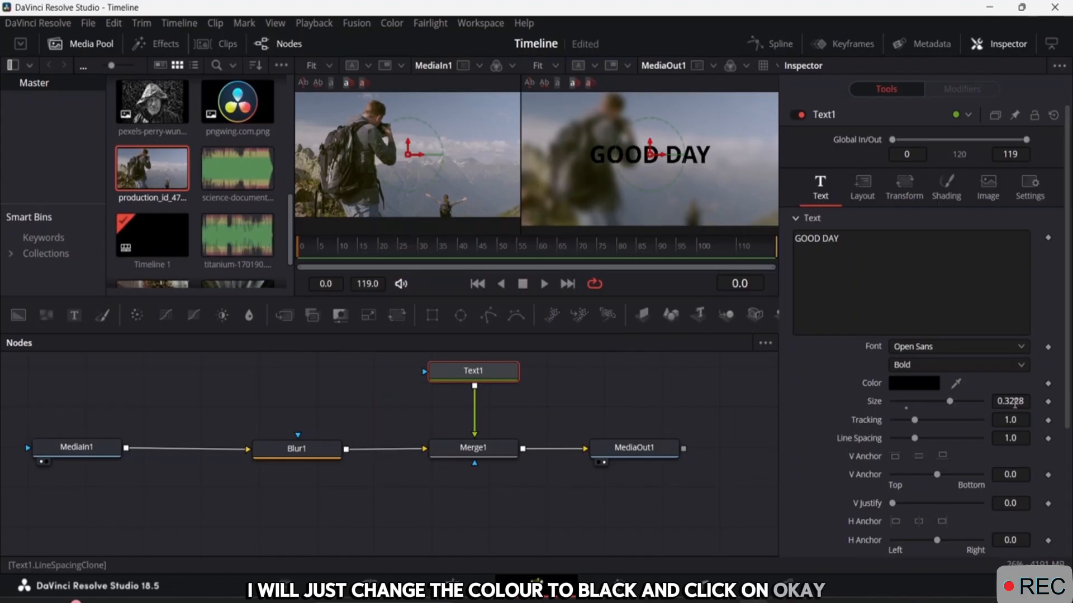
left_click(983, 352)
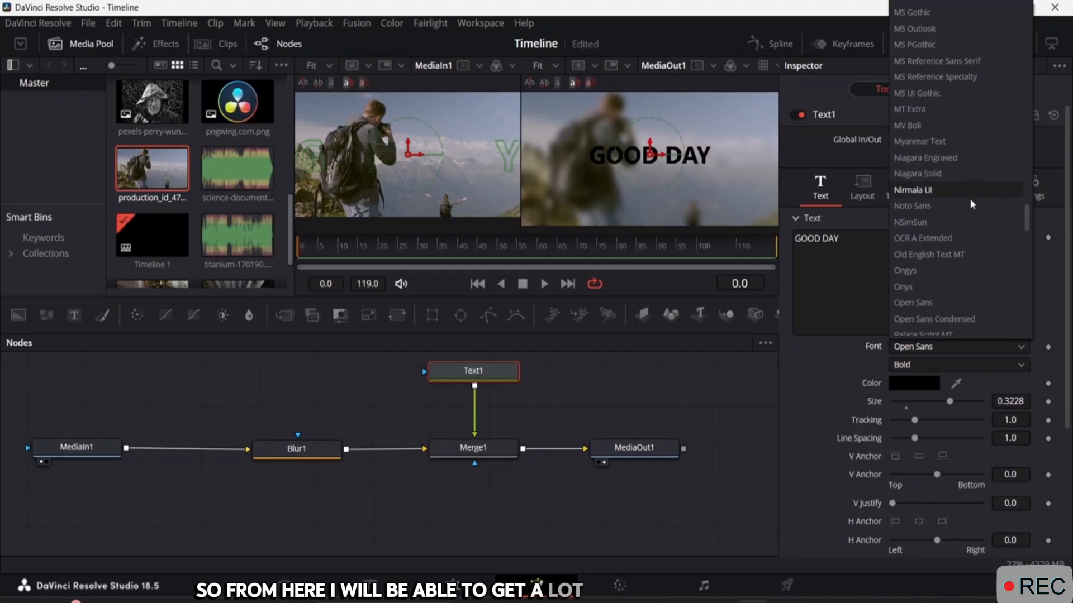
left_click(981, 241)
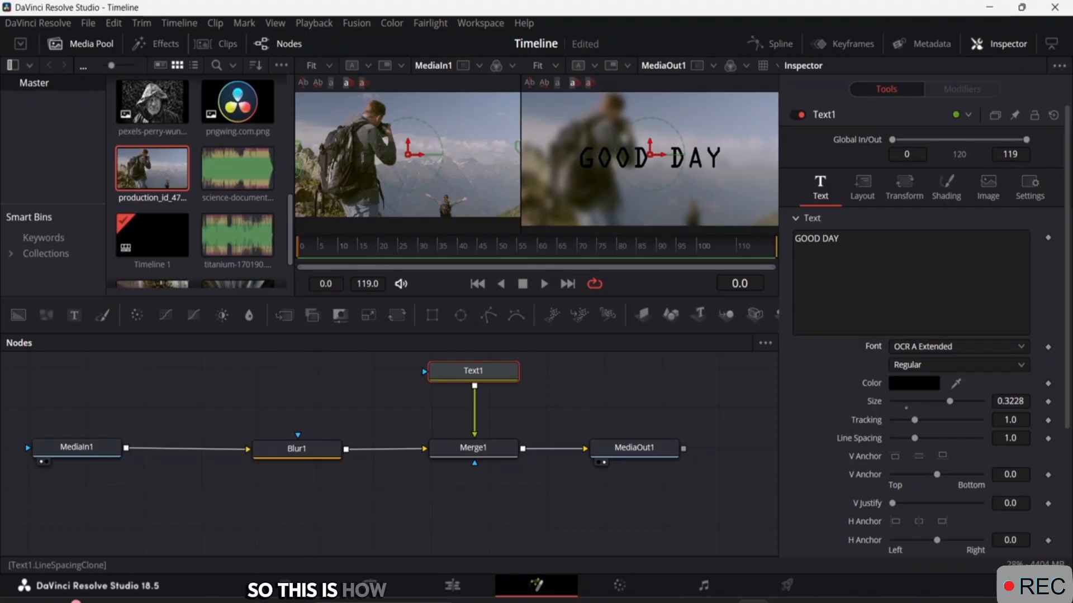
scroll(912, 470, "down", 5)
scroll(911, 470, "up", 5)
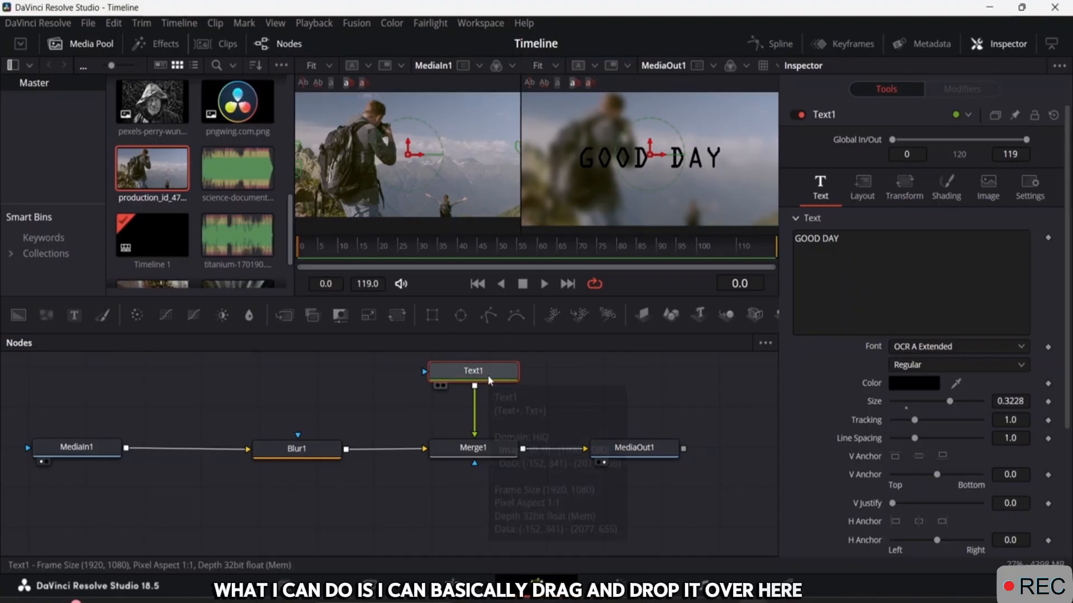
Step: Add a Rectangle mask to Text1 and move its node farther above Text1
scroll(461, 391, "up", 3)
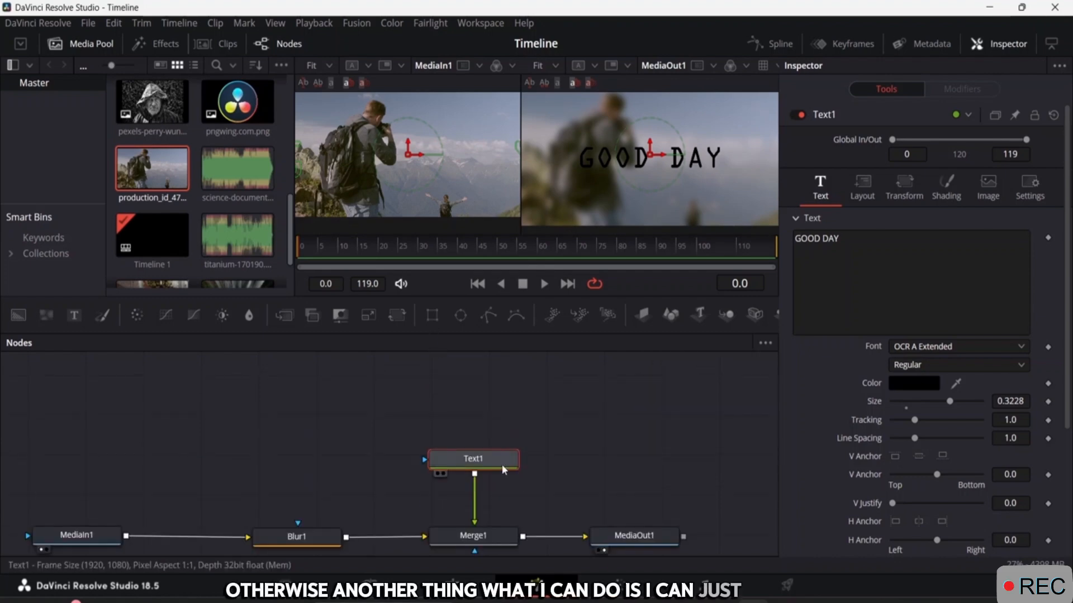
left_click(431, 316)
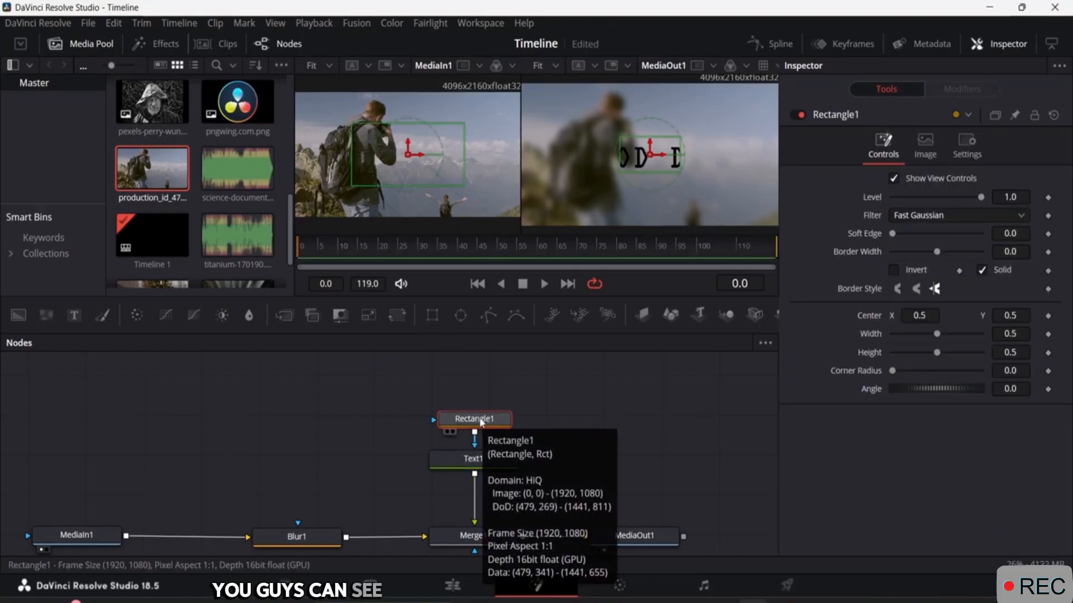
left_click_drag(481, 422, 481, 393)
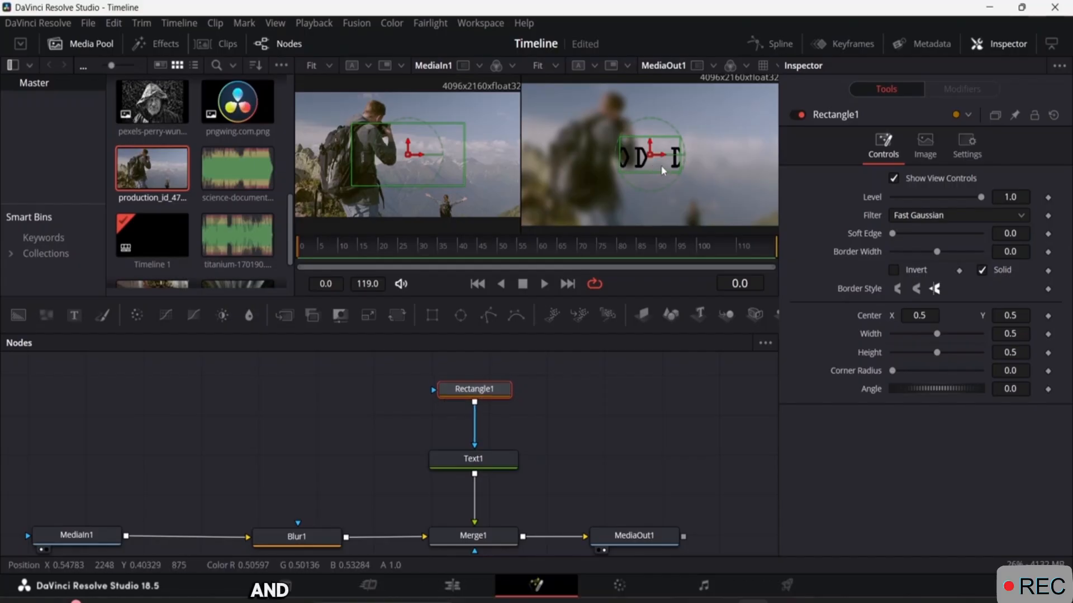
Step: Resize the Rectangle1 mask around the title to Width 1.0 and Height 0.701
left_click_drag(661, 169, 634, 179)
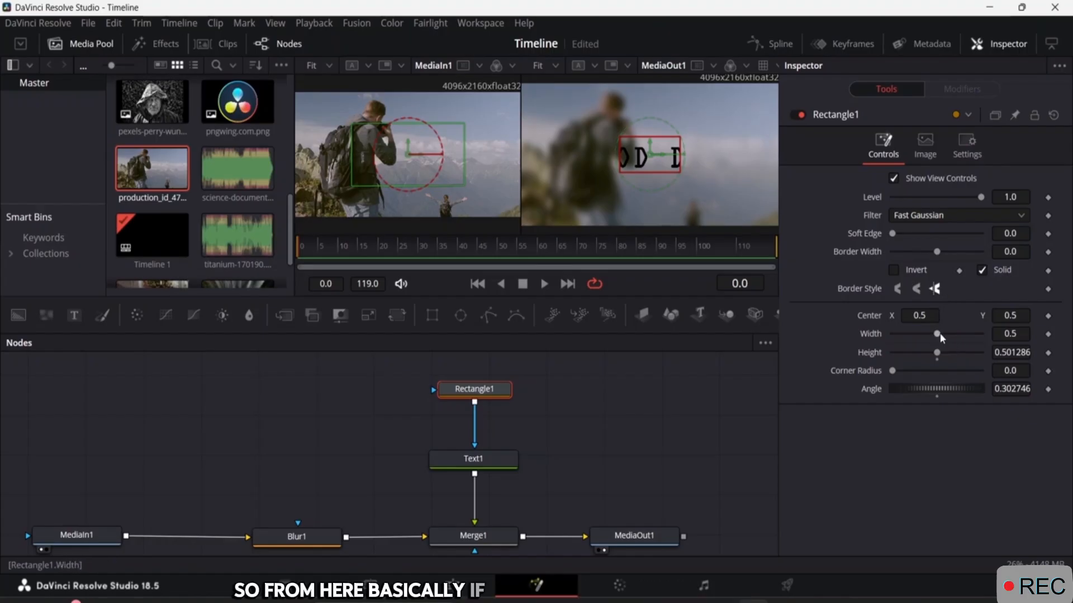
left_click_drag(940, 334, 987, 335)
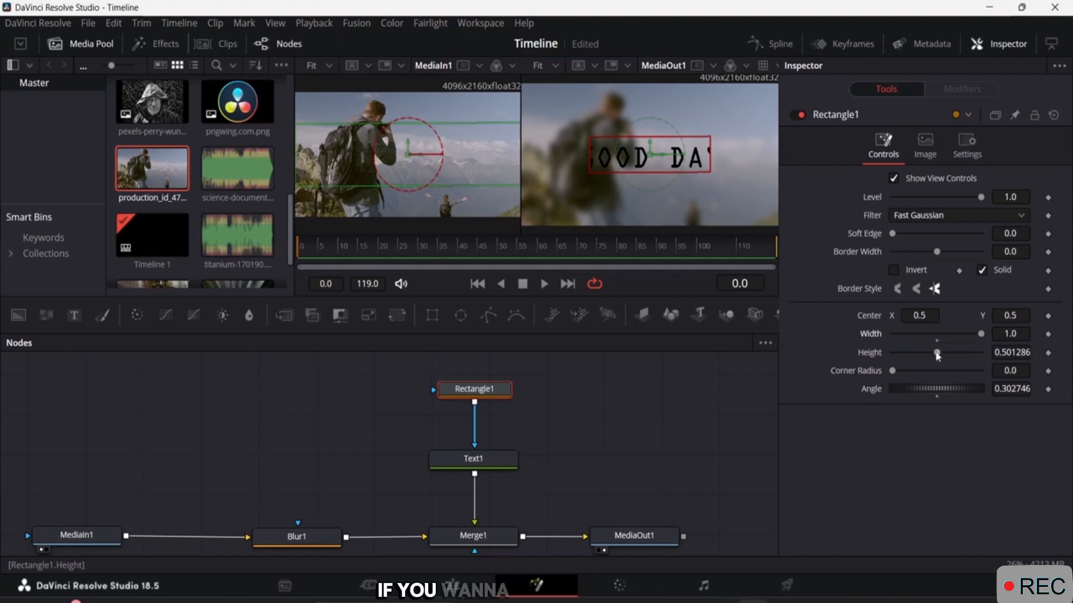
left_click_drag(937, 353, 954, 357)
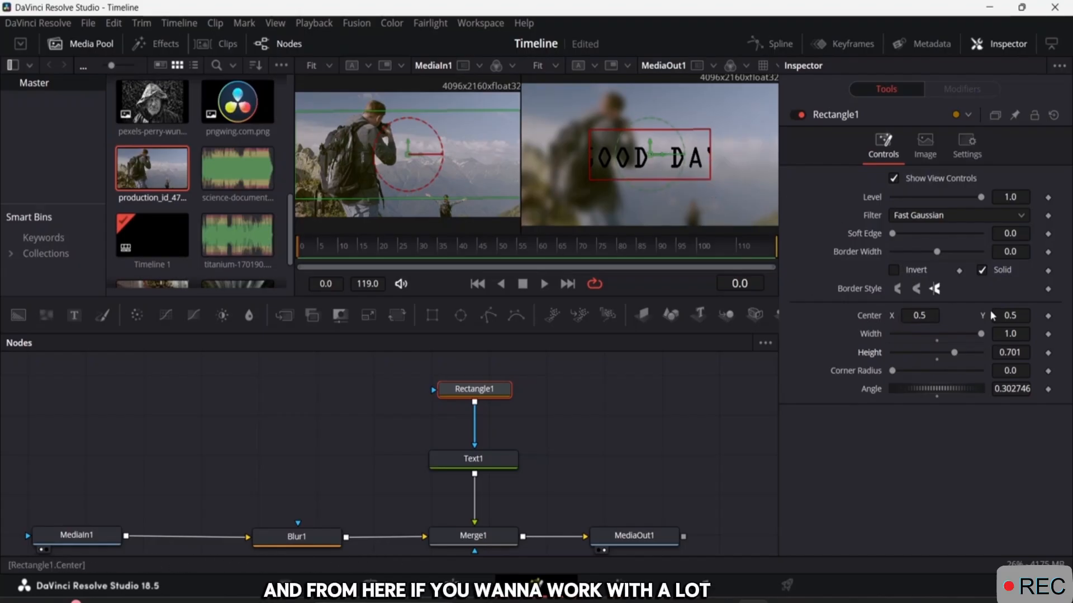
Step: Set Rectangle1's Border Width to 0.029 and Angle to 0.3, keeping Soft Edge at 0.0 and Width at 1.0
left_click(963, 254)
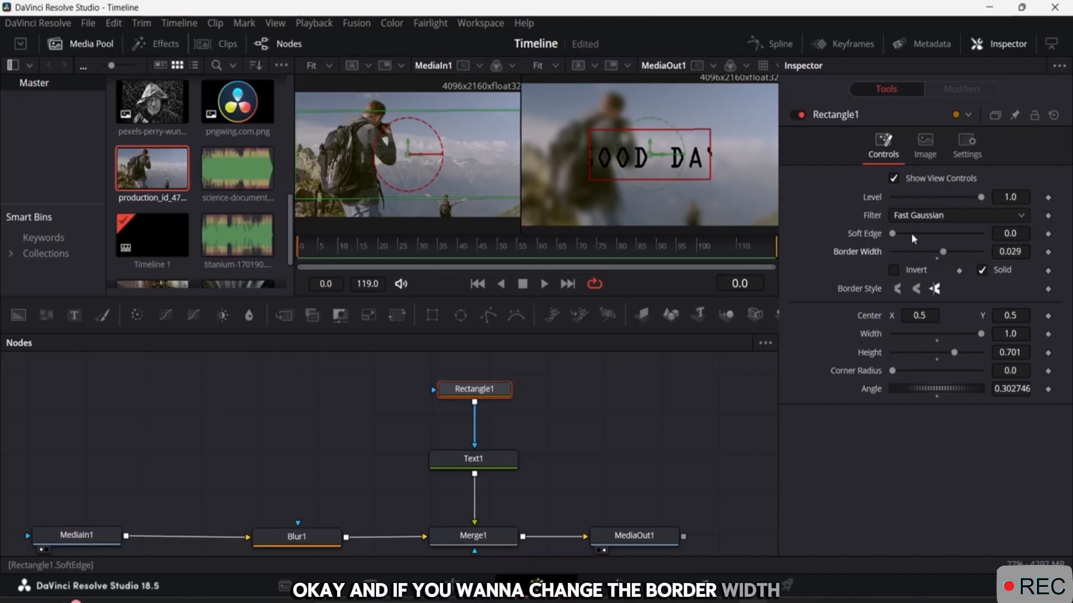
mouse_move(893, 235)
left_mouse_down()
mouse_move(905, 237)
mouse_move(878, 241)
left_mouse_up()
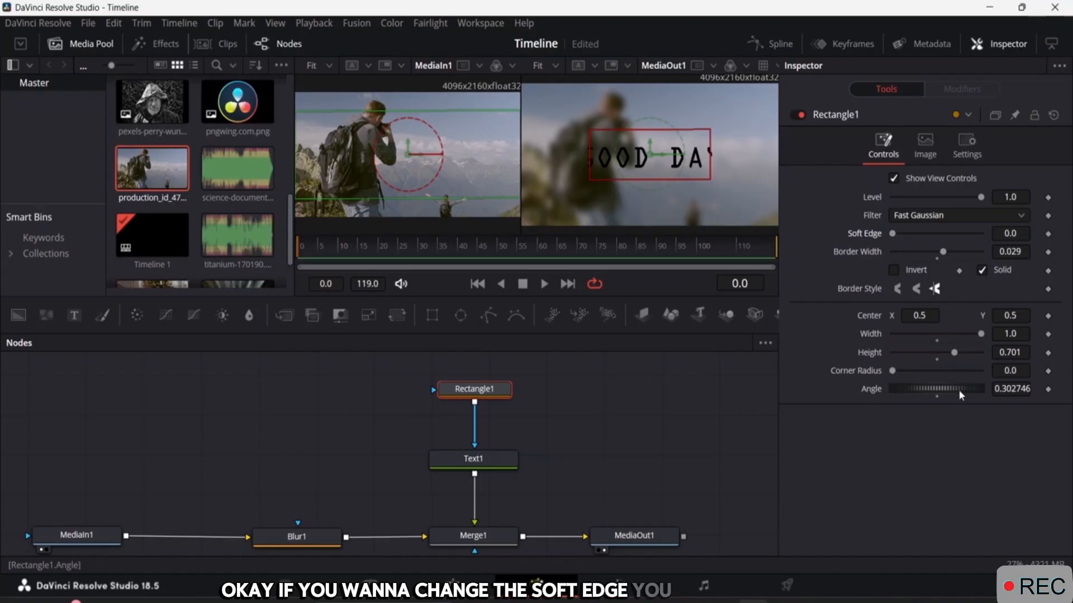
left_click_drag(958, 390, 938, 394)
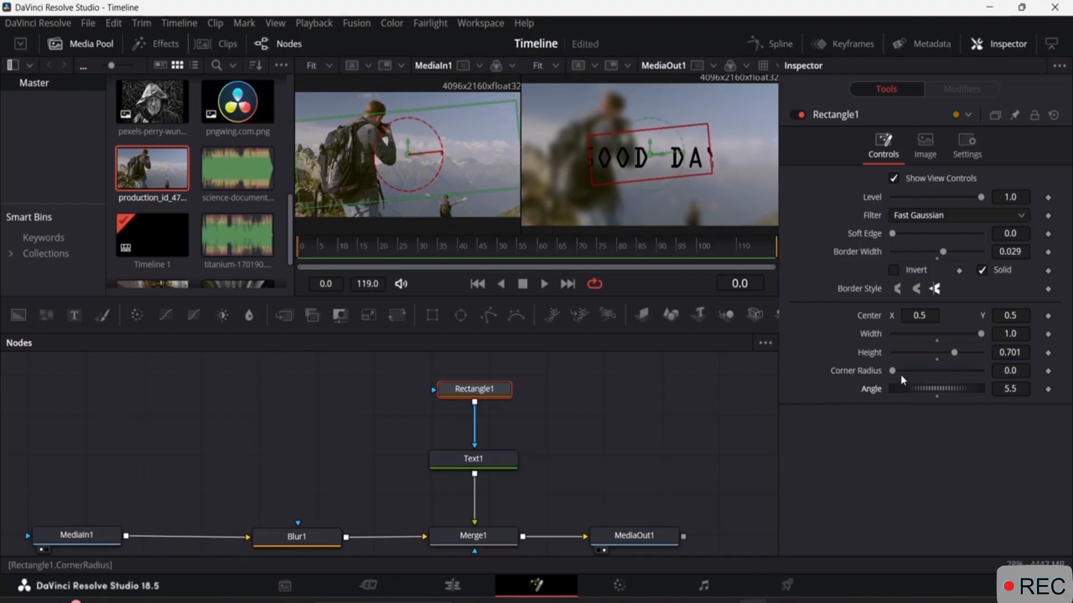
left_click_drag(935, 391, 932, 392)
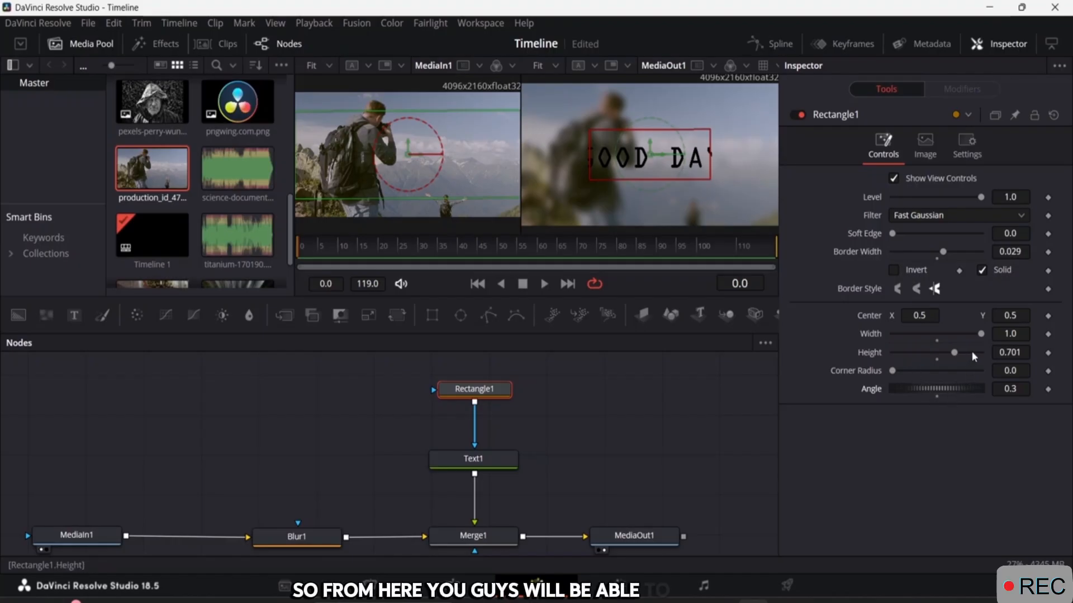
left_click_drag(983, 334, 1038, 353)
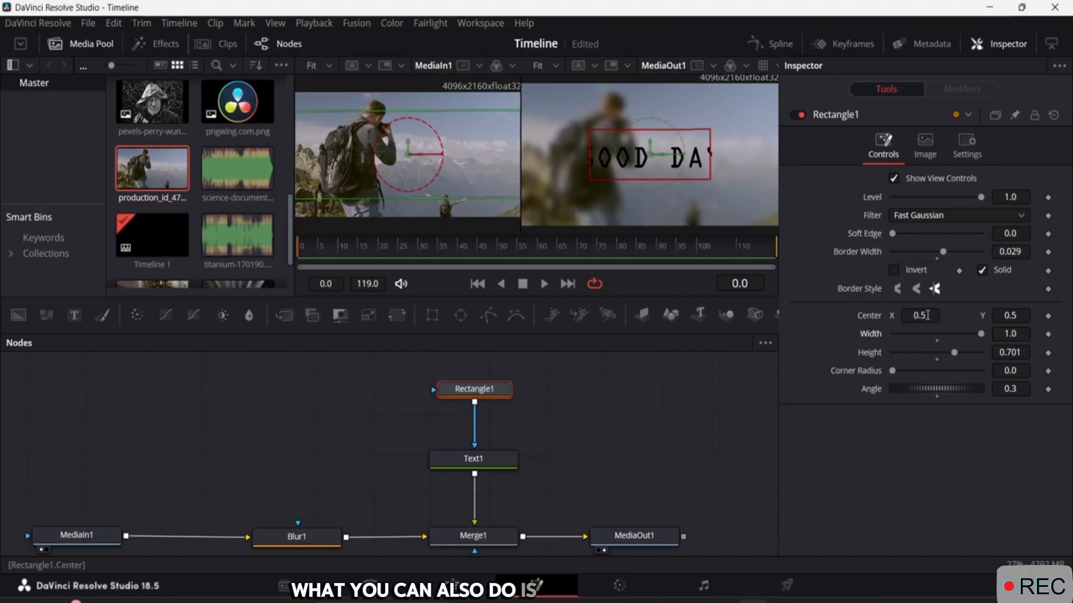
Step: Try moving the Rectangle1 mask's center to X 1.0 and Y 1.0
left_click(925, 314)
key("BackSpace")
key("BackSpace")
key("BackSpace")
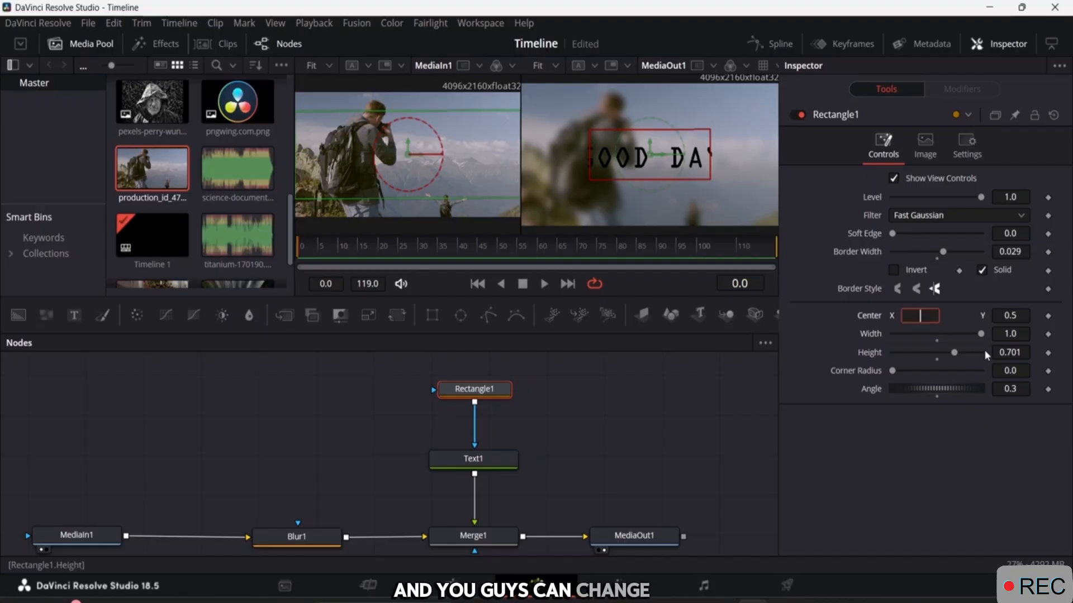
type("1")
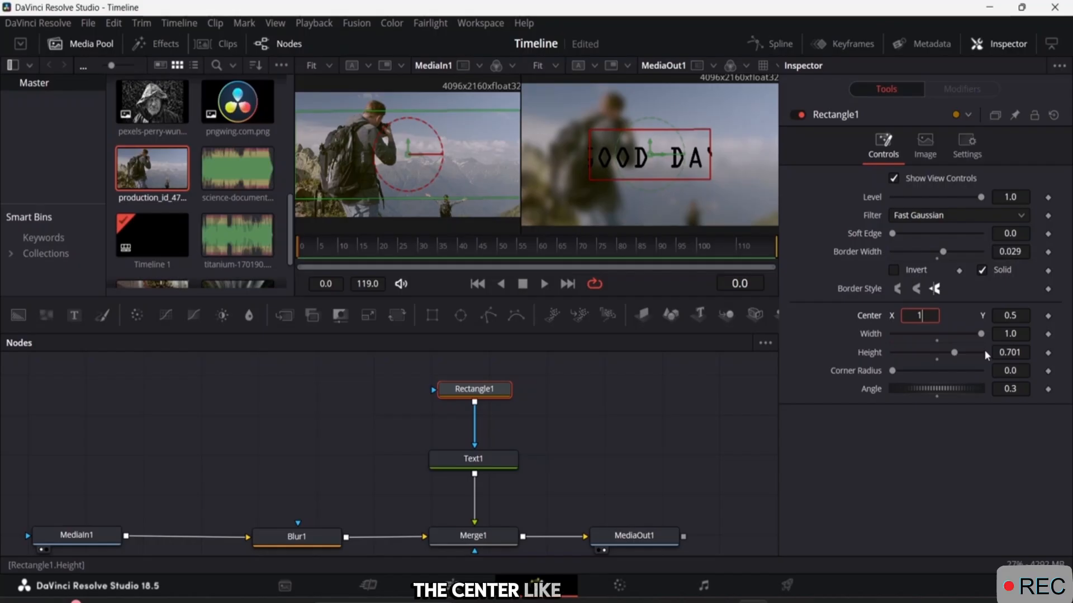
key("Tab")
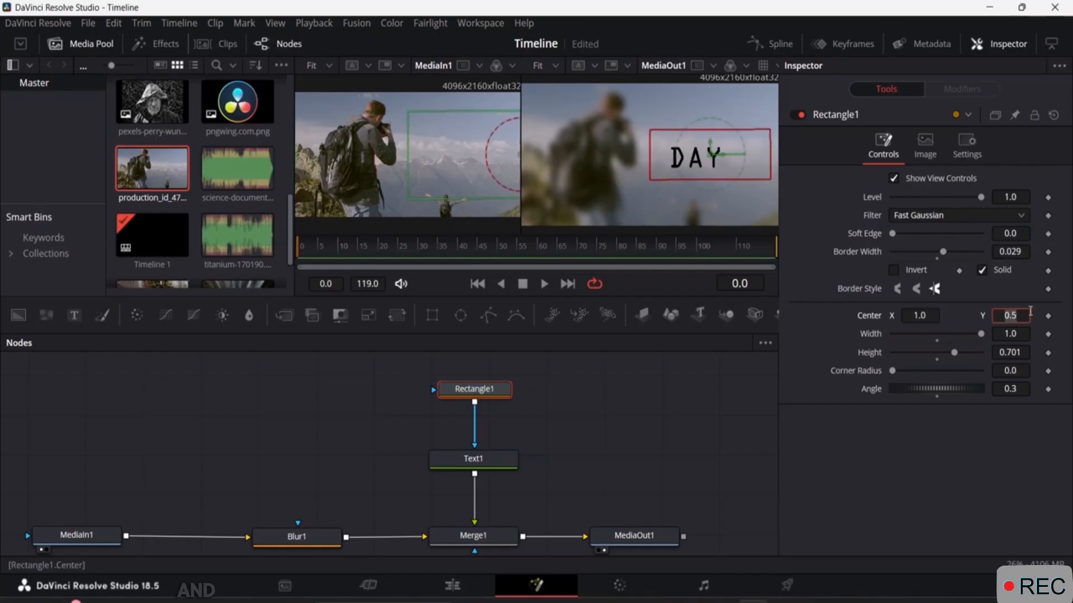
key("BackSpace")
type("1")
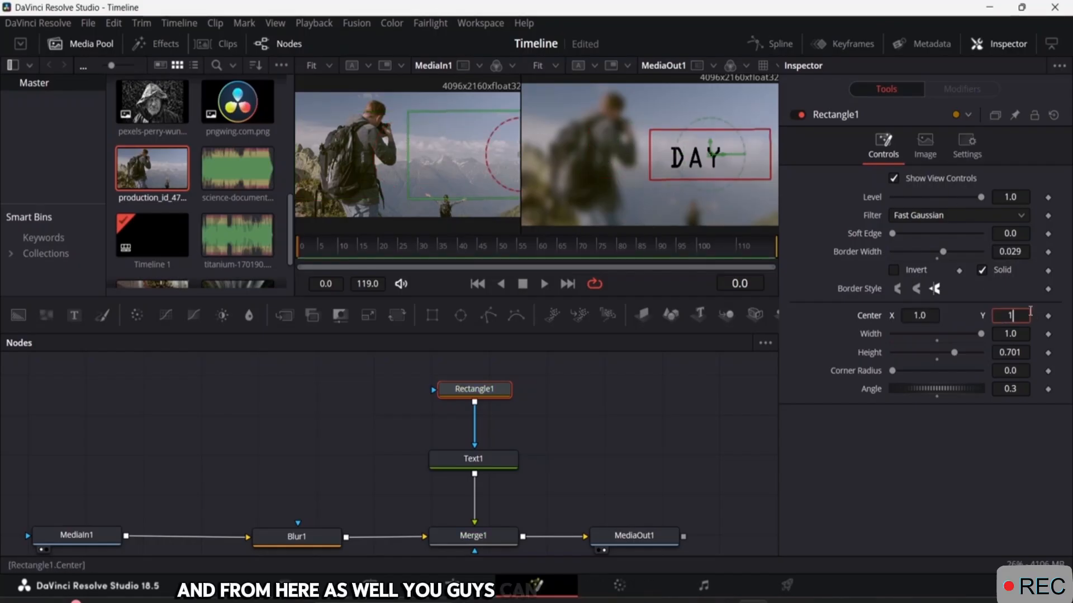
key("Tab")
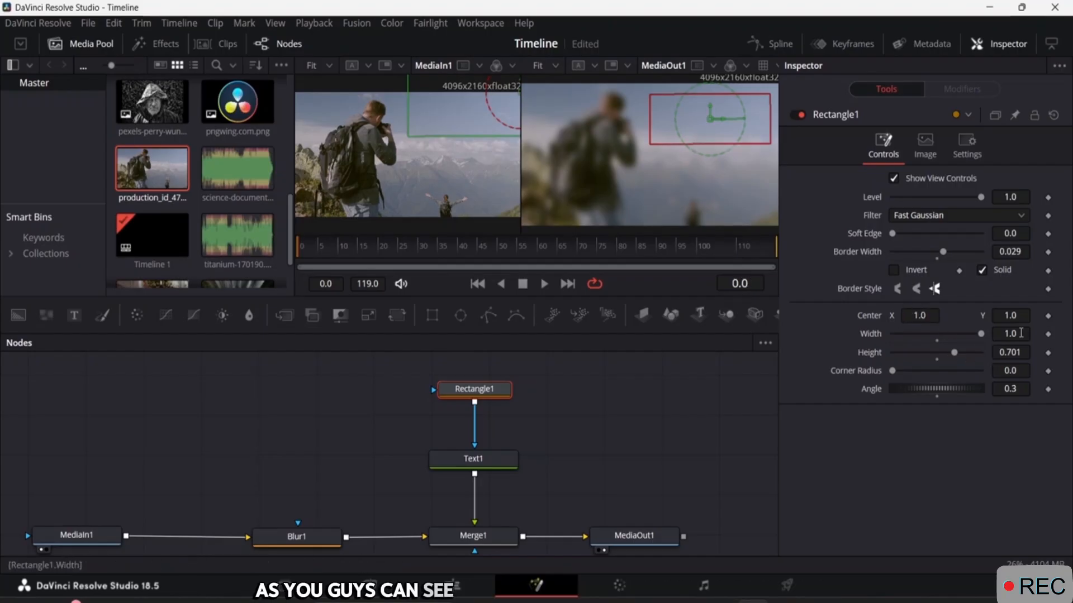
Step: Return the Rectangle1 mask's center to X 0.5 and Y 0.5
left_click(931, 315)
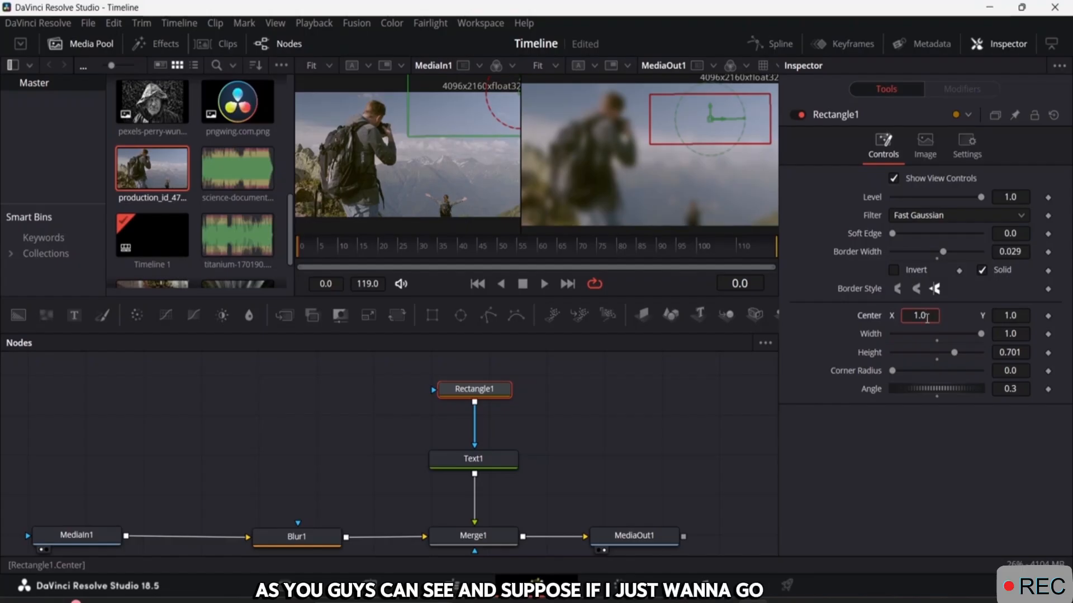
key("BackSpace")
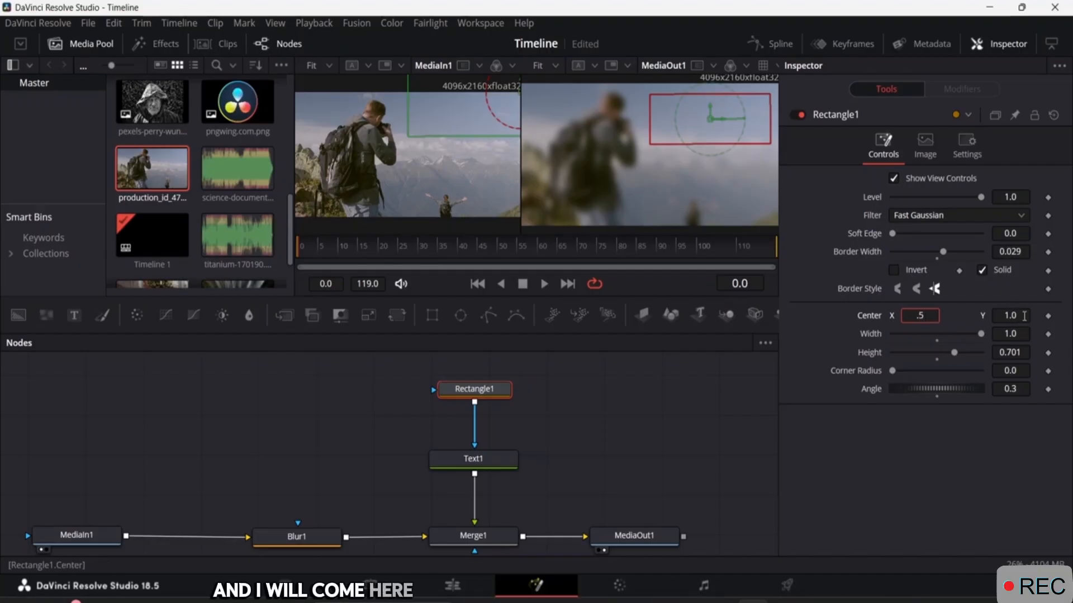
left_click(1024, 316)
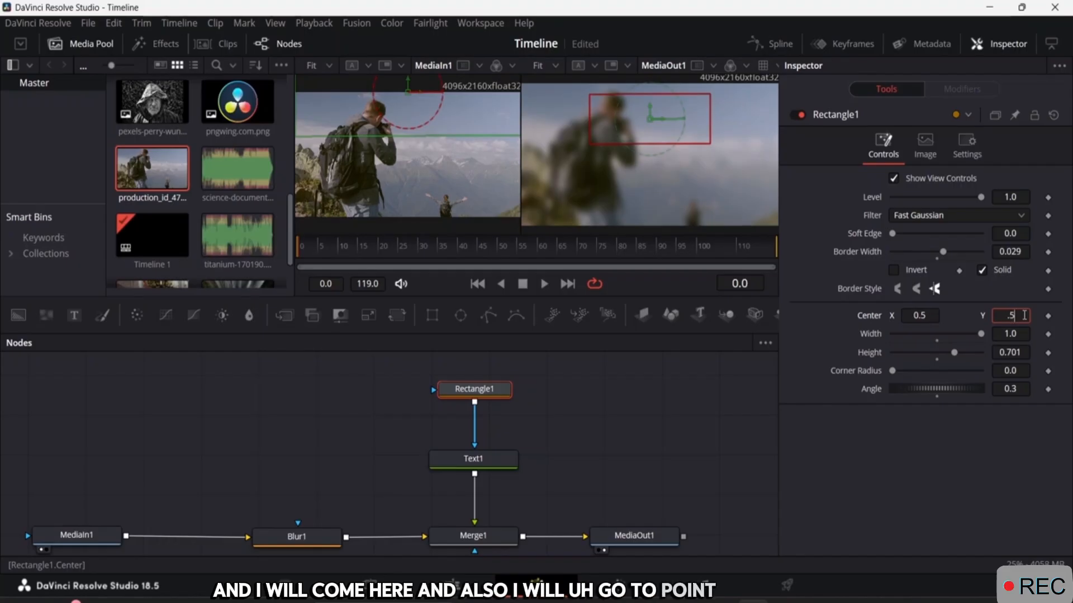
type(".5")
key("Tab")
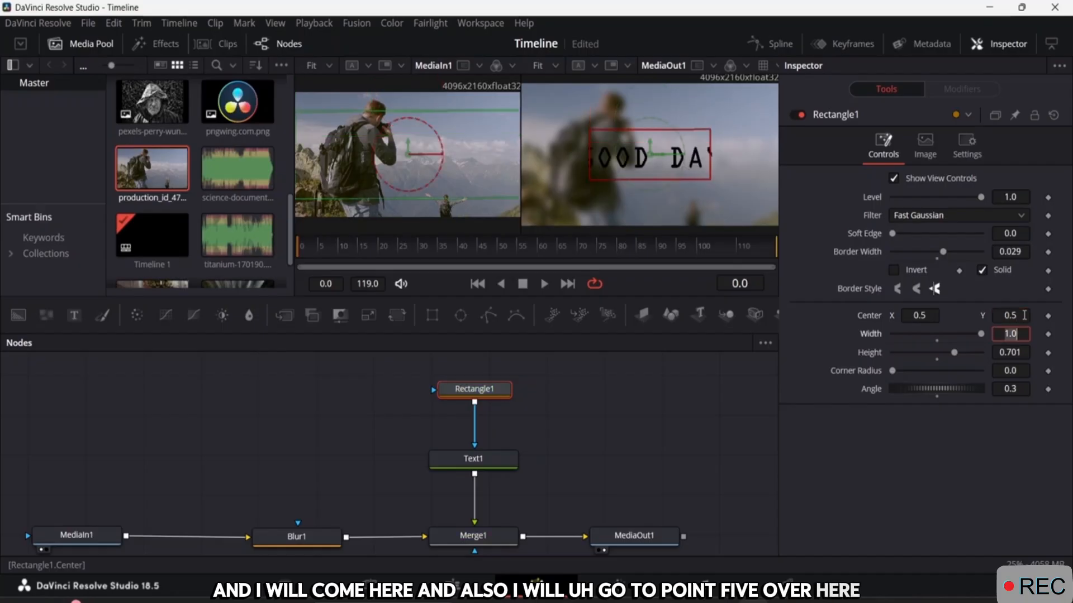
left_click(666, 175)
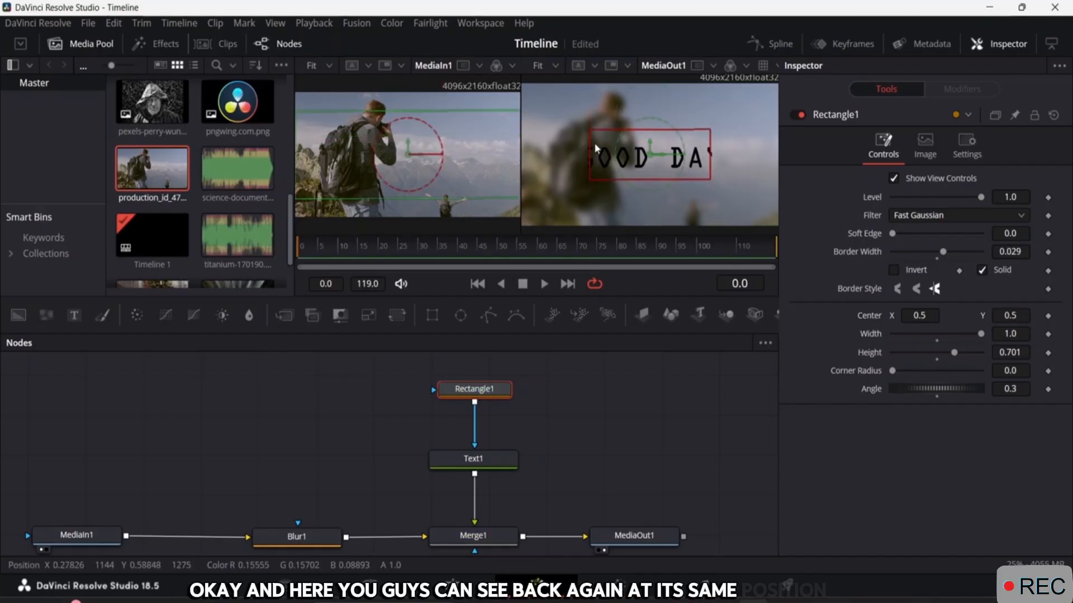
Step: Keep Rectangle1's Width at 1.0 and increase its Height to 1.0
left_click_drag(982, 335, 1046, 340)
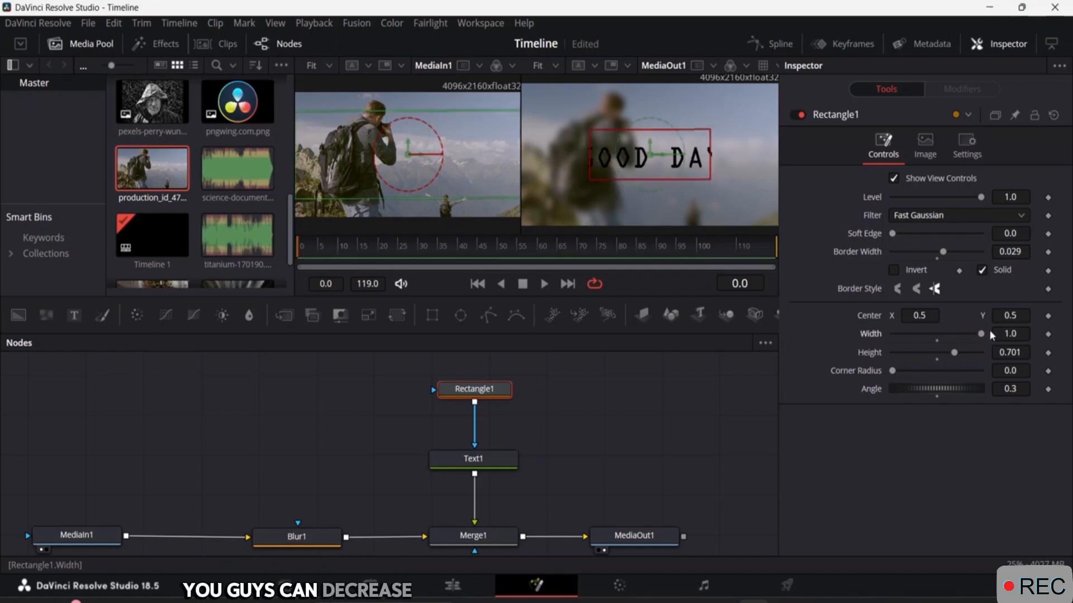
left_click_drag(954, 352, 991, 353)
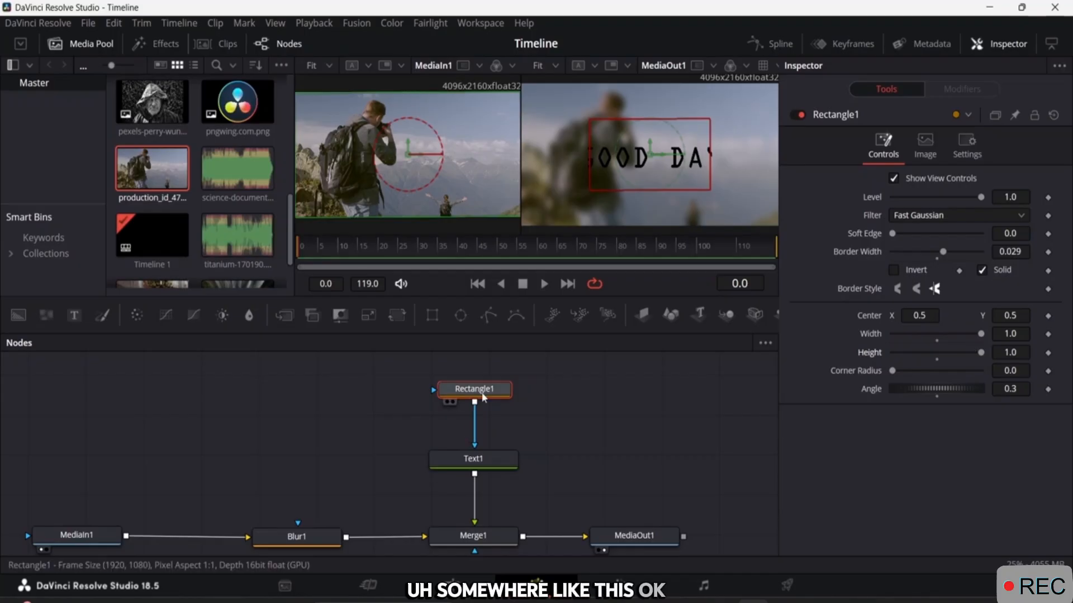
Step: Move the Rectangle1 node away from Text1 toward Blur1 and try to link its effect mask input to Blur1
mouse_move(474, 397)
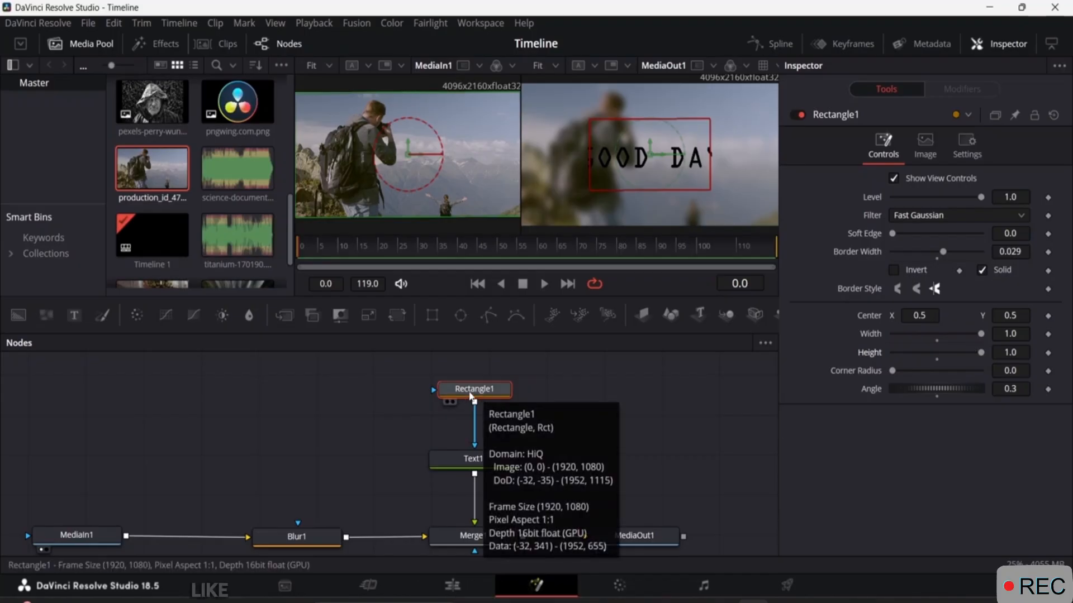
left_click_drag(470, 396, 363, 400)
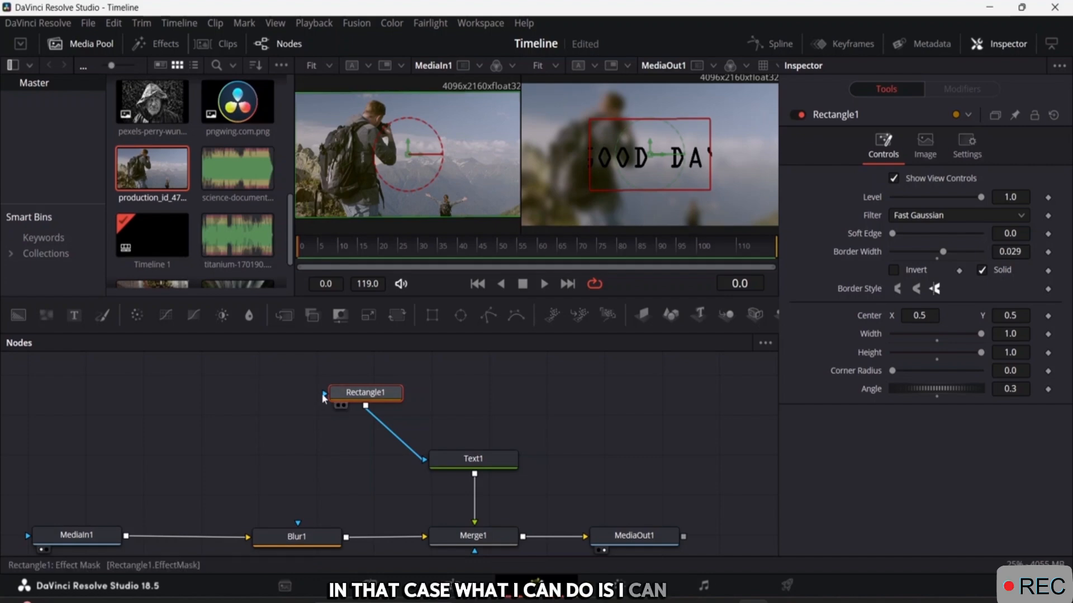
left_click_drag(319, 408, 299, 525)
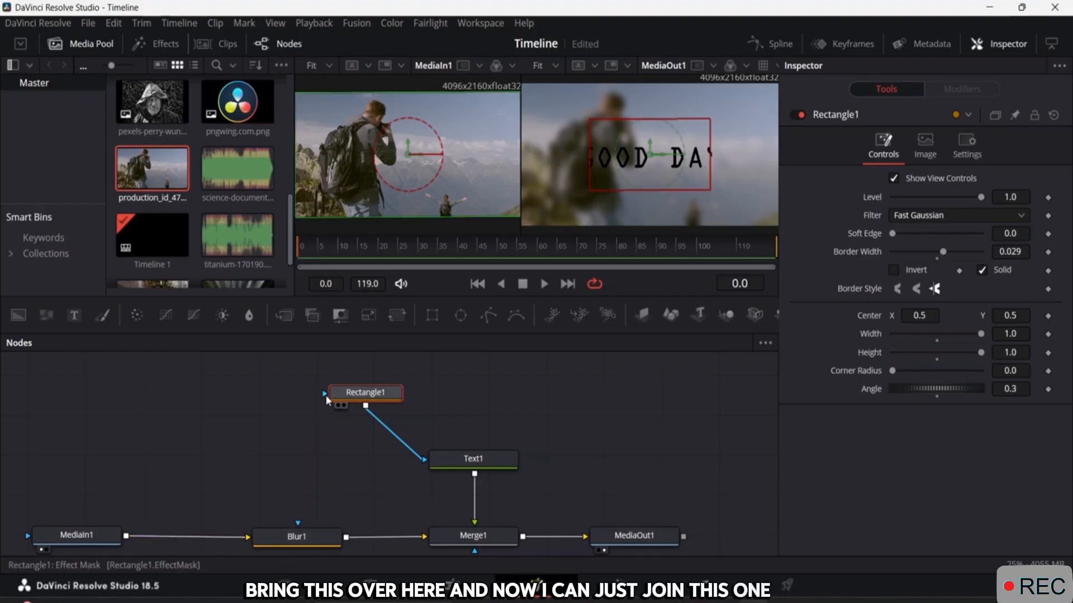
left_click_drag(325, 394, 294, 531)
Step: Raise Blur1 slightly, place Rectangle1 directly above it, and try again to link Rectangle1's effect mask input to Blur1's mask input
left_click_drag(295, 535, 296, 503)
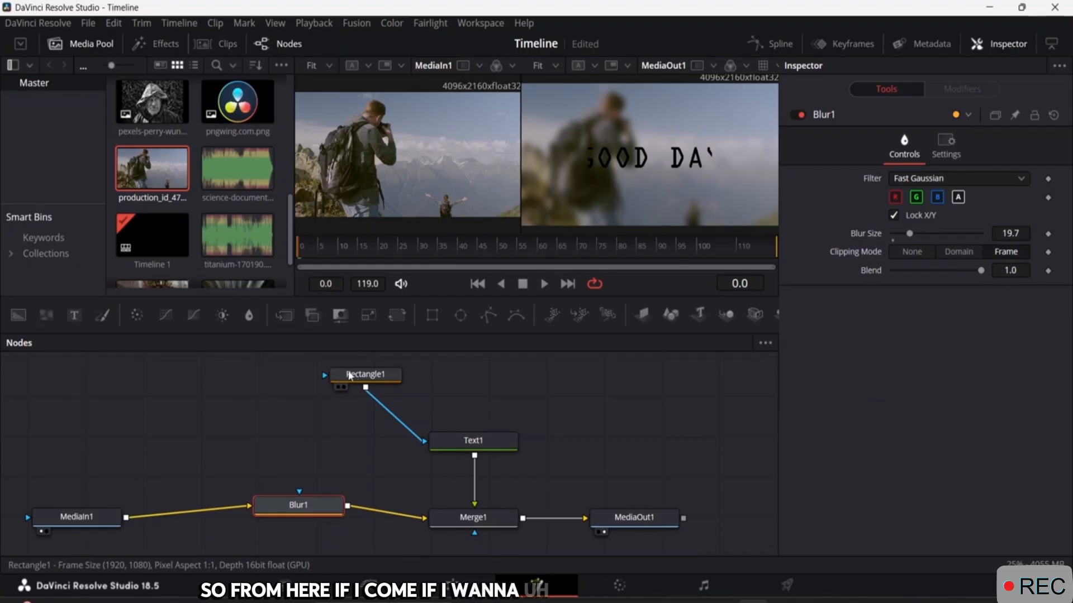
left_click_drag(350, 376, 300, 405)
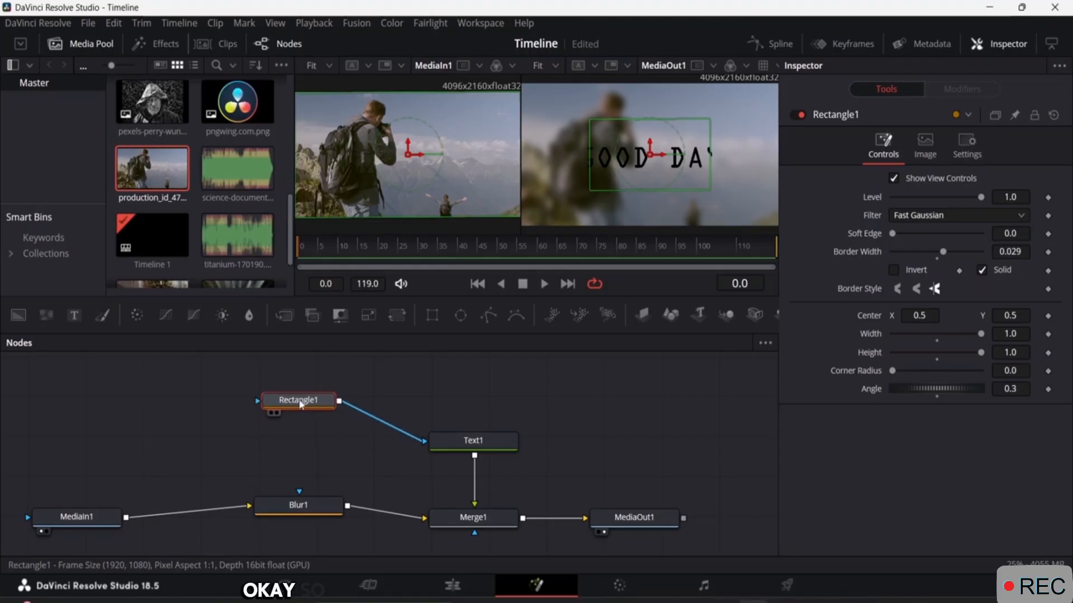
left_click(276, 412)
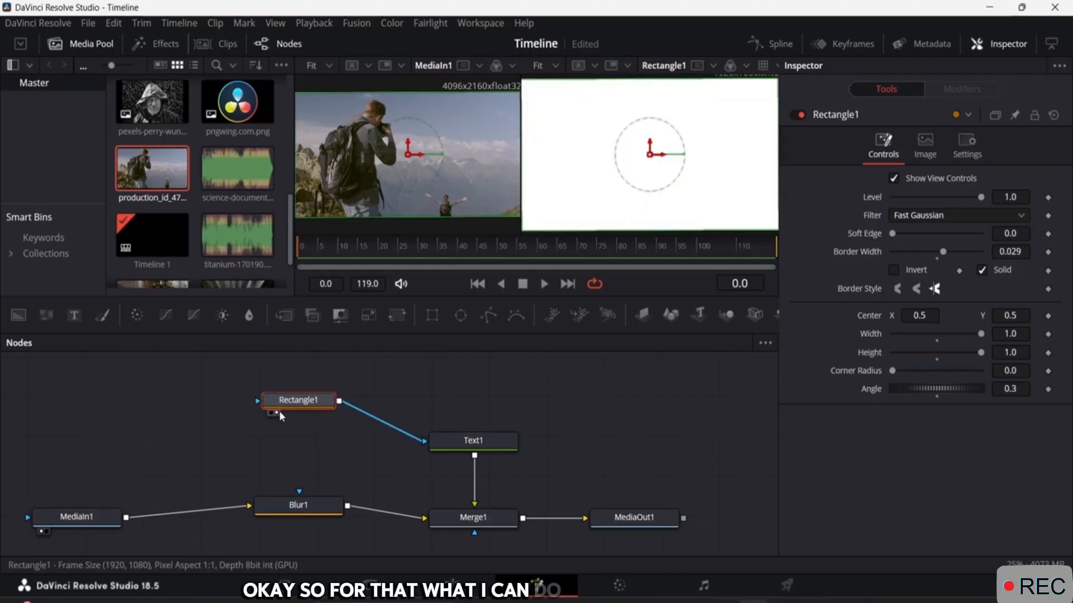
left_click(276, 413)
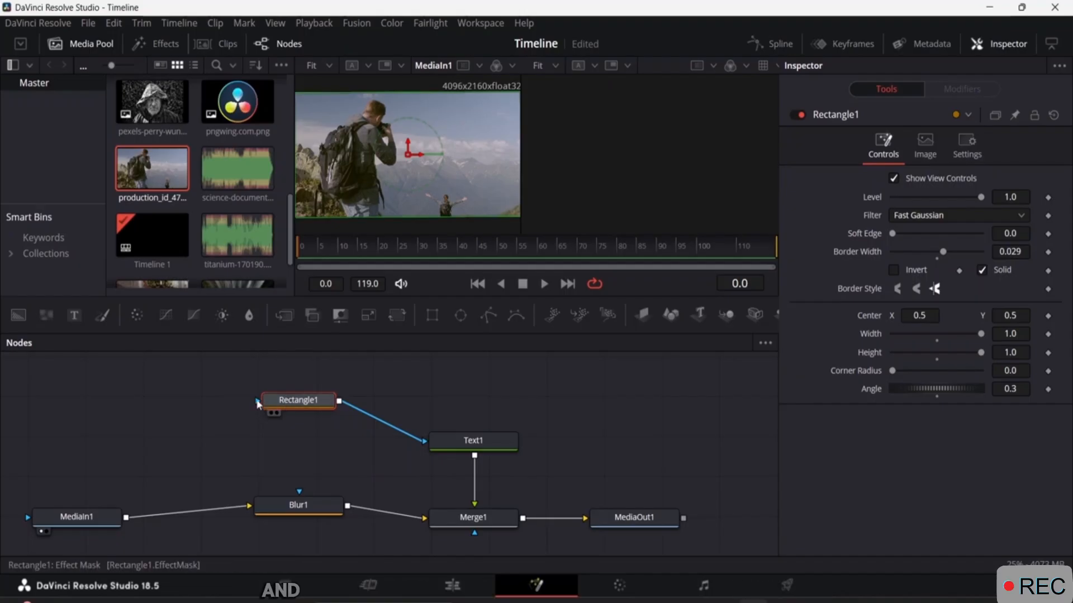
left_click_drag(258, 405, 301, 497)
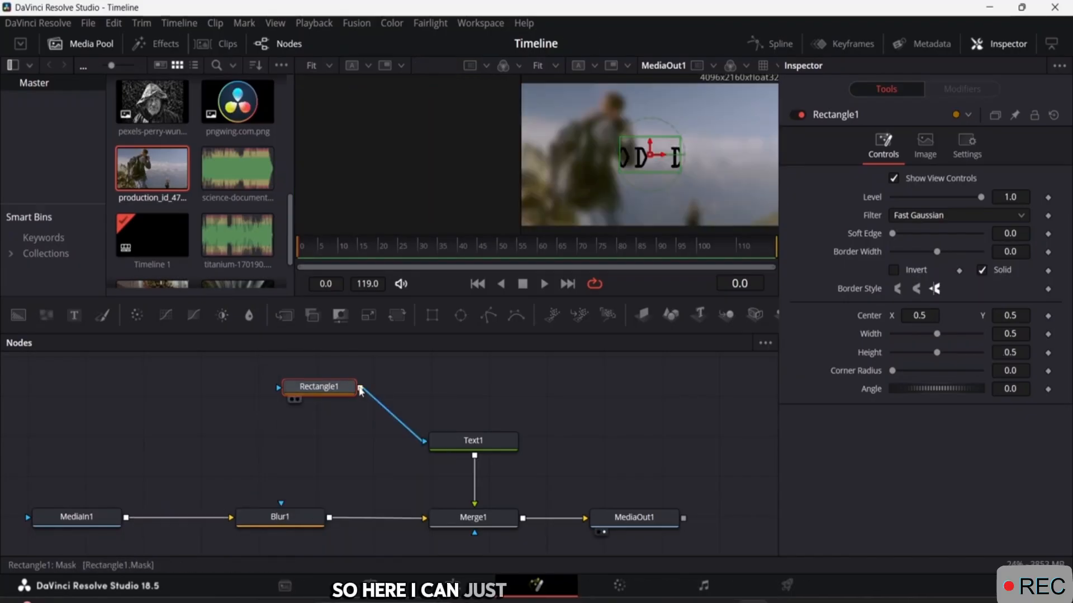
Step: Connect Rectangle1's output to Blur1's effect mask input and move the mask's center to about X 0.013, Y 0.479
left_click_drag(360, 390, 282, 513)
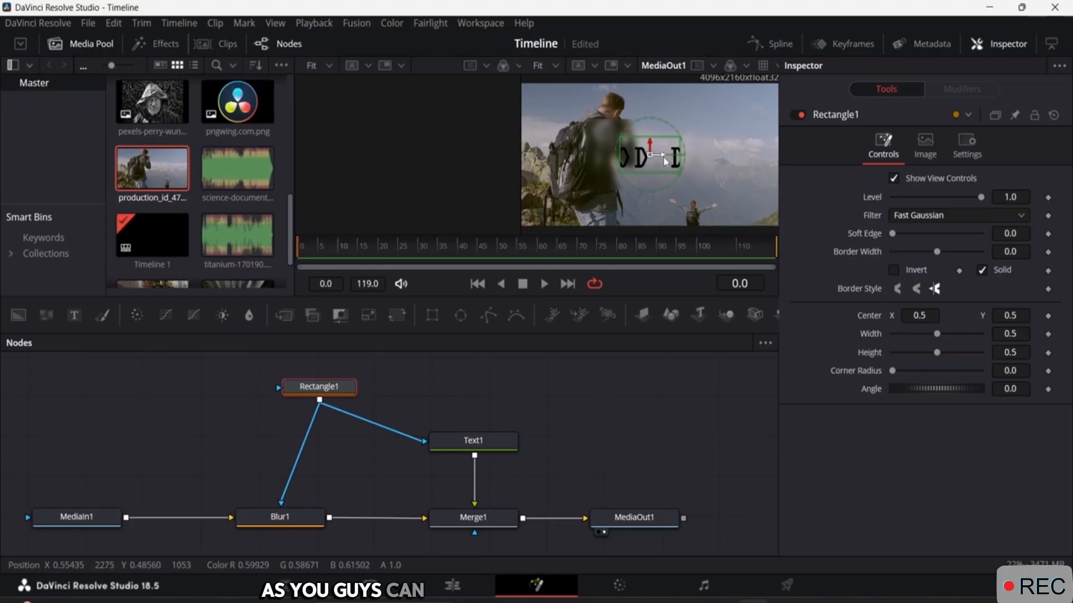
left_click_drag(651, 160, 595, 149)
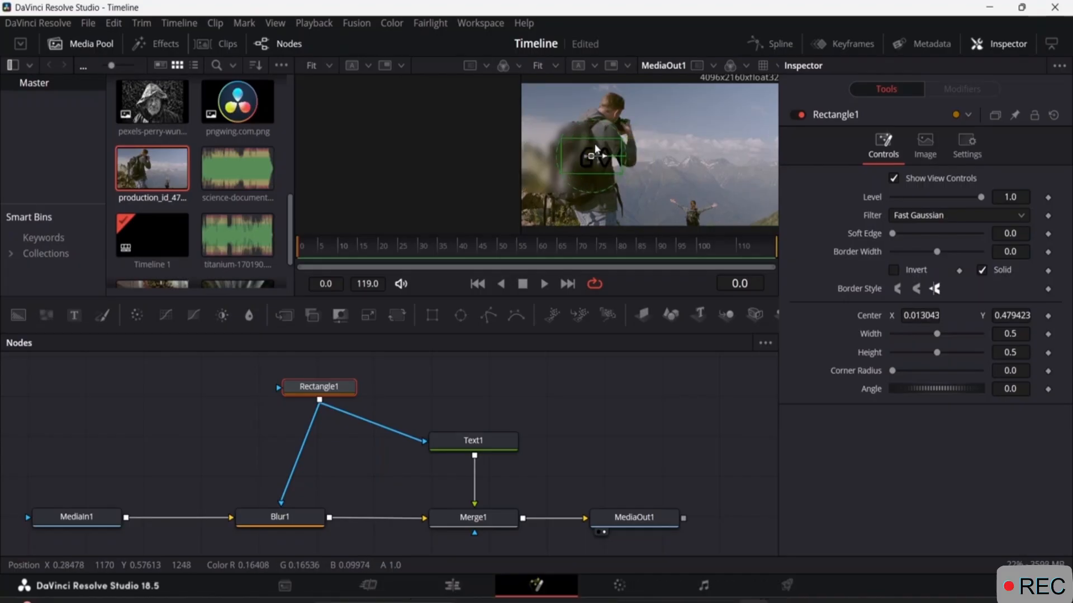